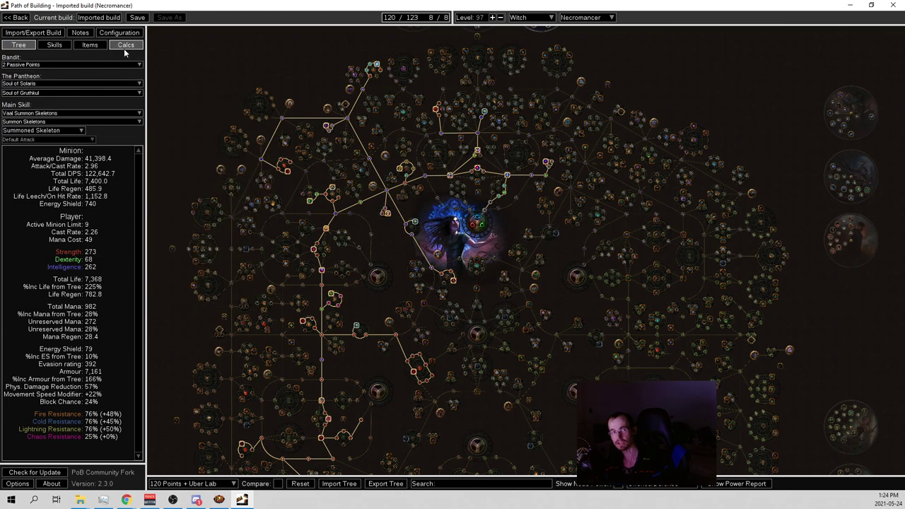
- Look over the build's calculations and skill socket groups, returning to the passive tree
left_click(125, 45)
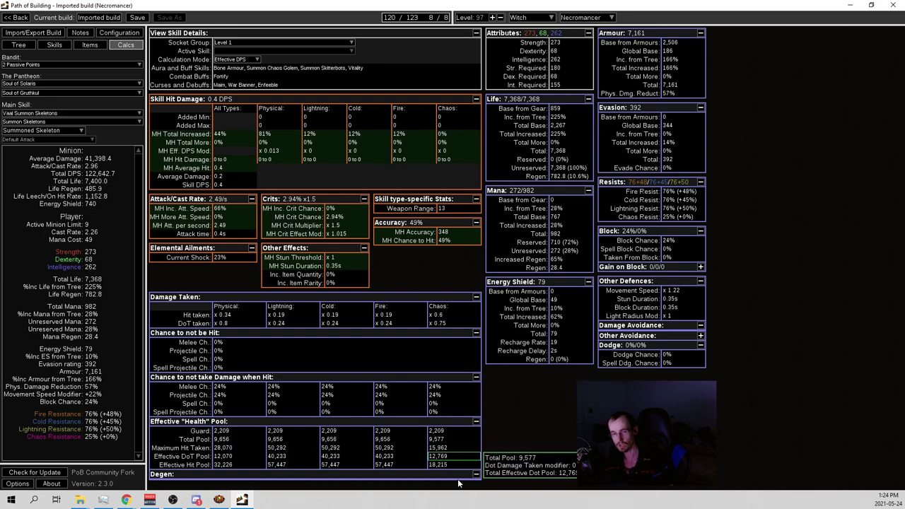
left_click(28, 46)
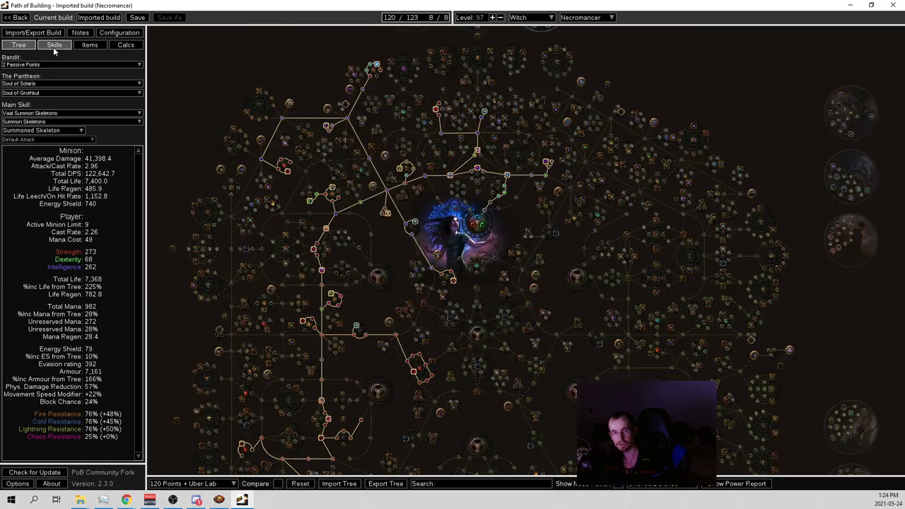
left_click(54, 46)
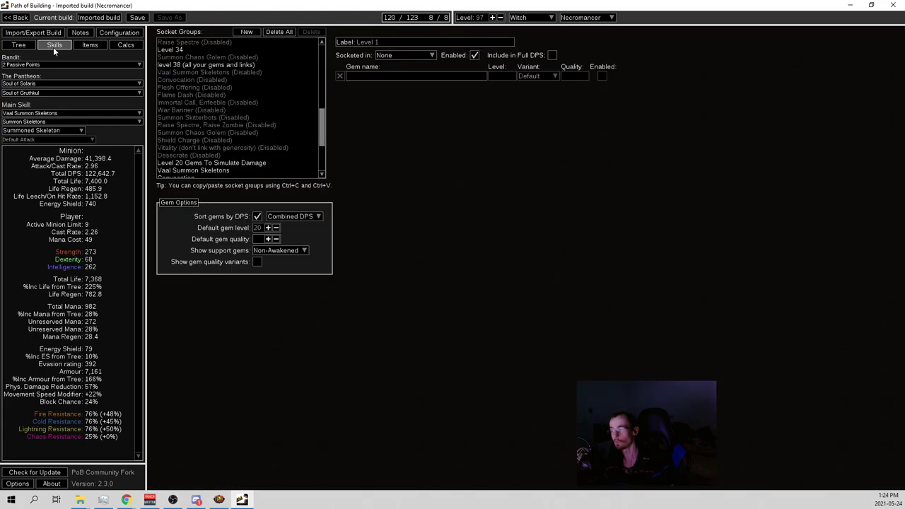
left_click(10, 46)
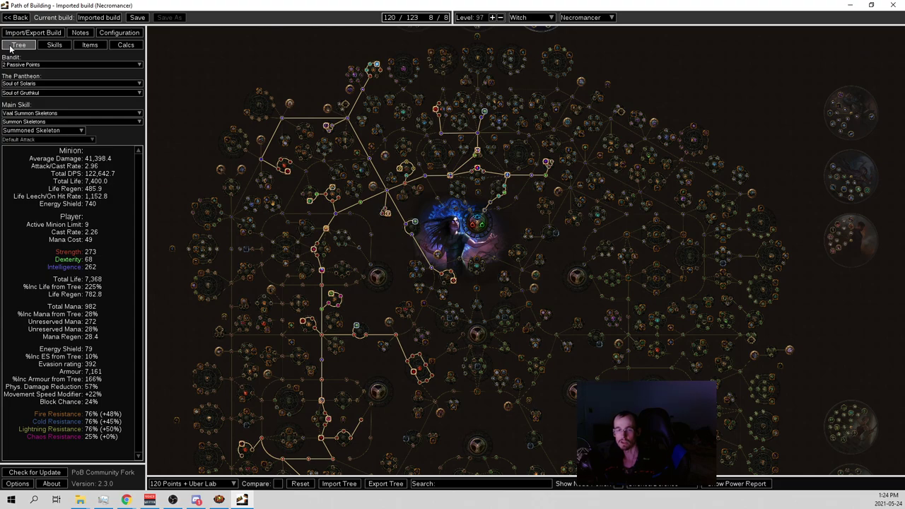
- View the passive tree progression at 12 Points, 24 Points and 36 Points
left_click(200, 483)
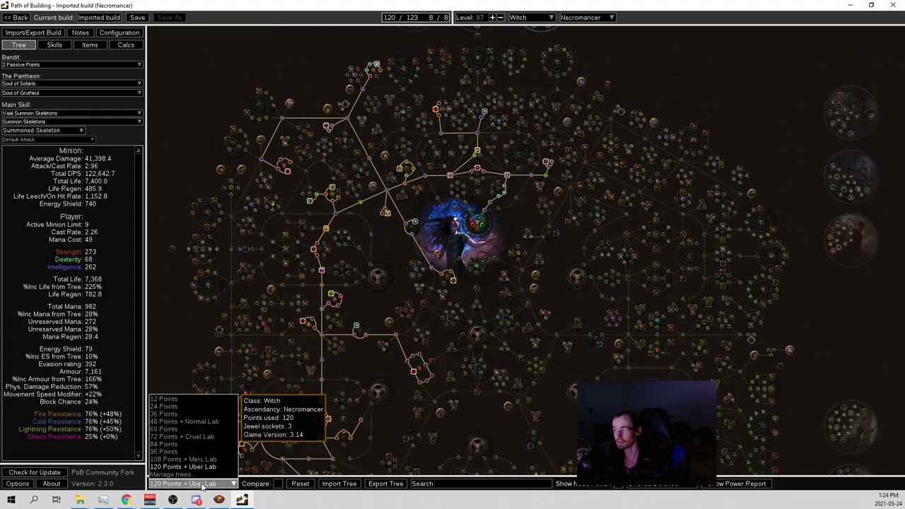
left_click(179, 398)
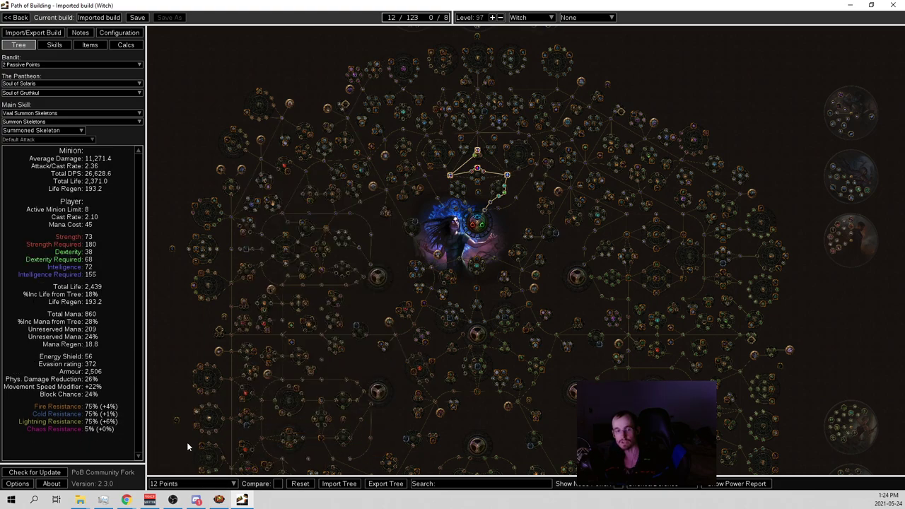
left_click(193, 488)
left_click(165, 407)
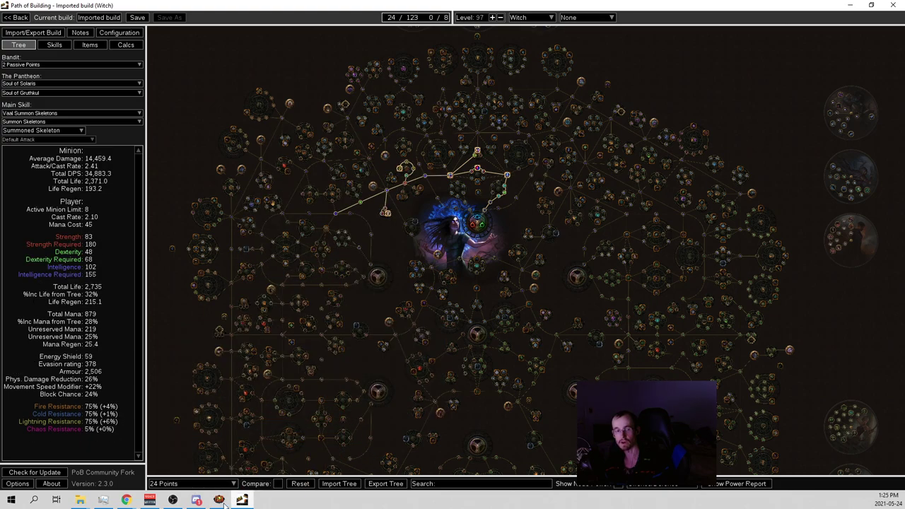
left_click(177, 484)
left_click(172, 414)
- View the passive tree versions 48 Points + Normal Lab, 60 Points and 72 Points + Cruel Lab
left_click(177, 484)
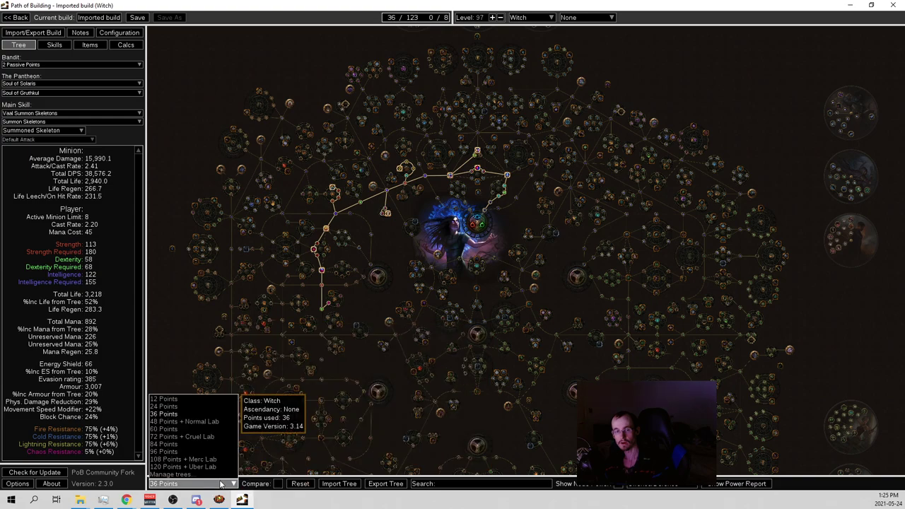
left_click(189, 422)
left_click(213, 484)
left_click(193, 429)
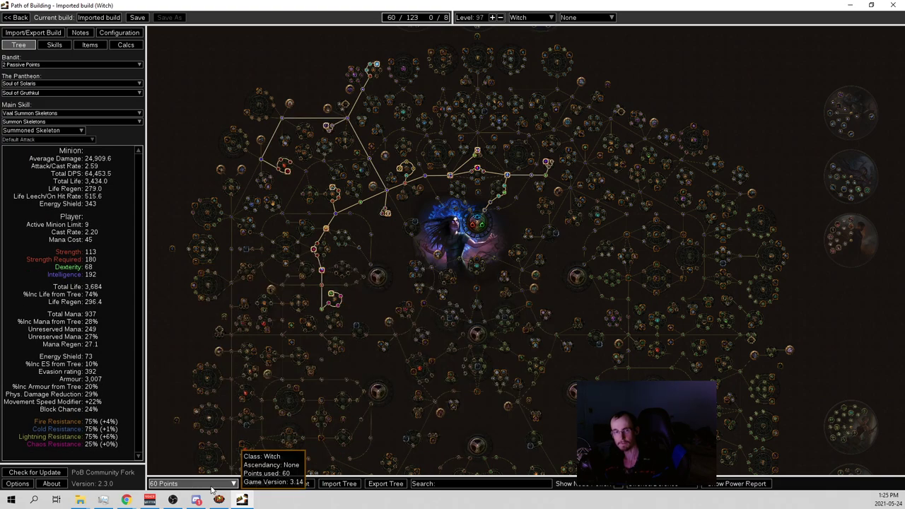
left_click(212, 486)
left_click(185, 437)
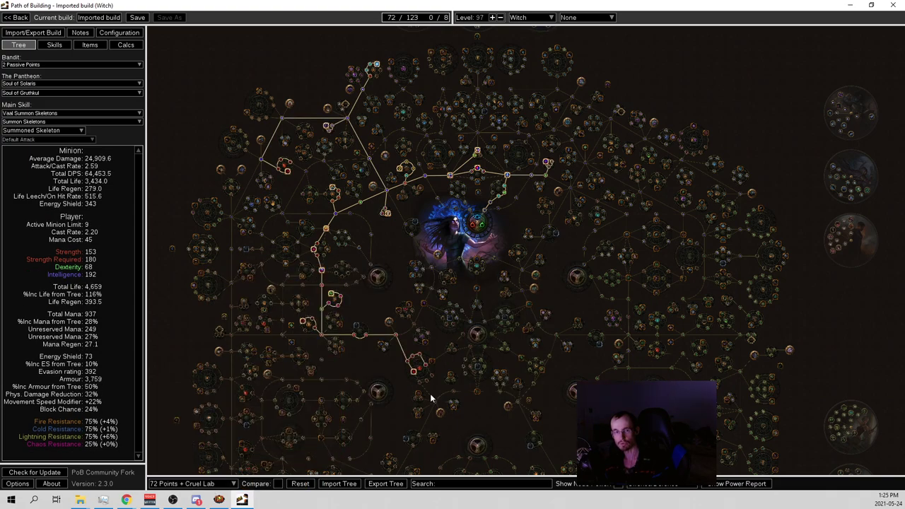
- View the passive tree versions for 84 Points and 96 Points
left_click(226, 485)
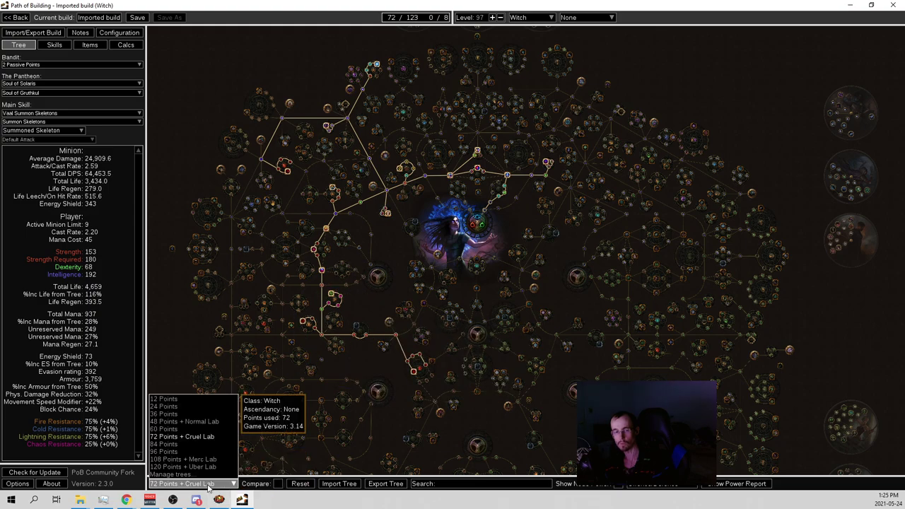
left_click(202, 445)
left_click(212, 485)
left_click(201, 452)
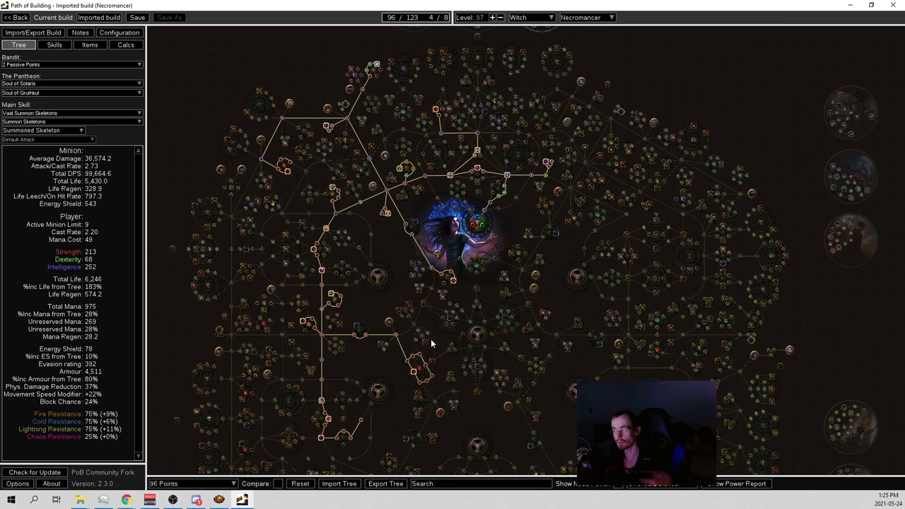
- Read through the skill socket groups from Level 1 up to the level 38 group with all gems and links
left_click(51, 44)
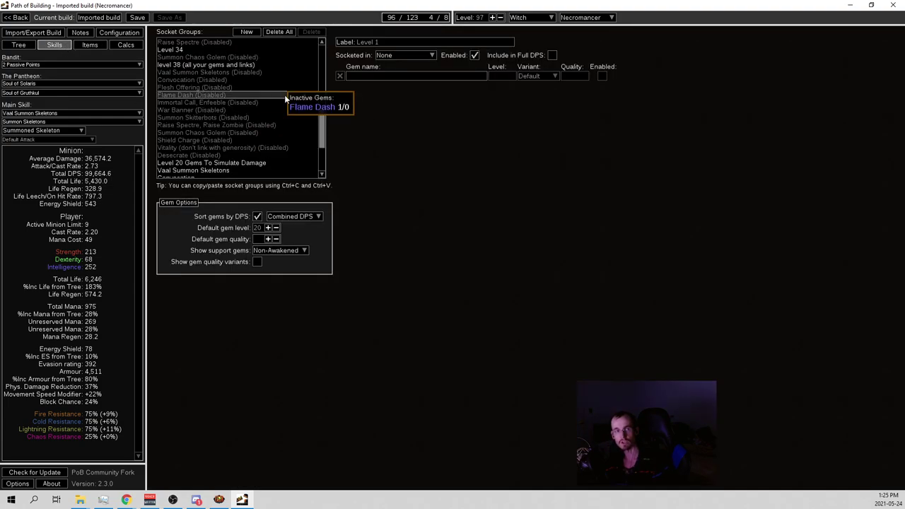
scroll(302, 135, "up", 5)
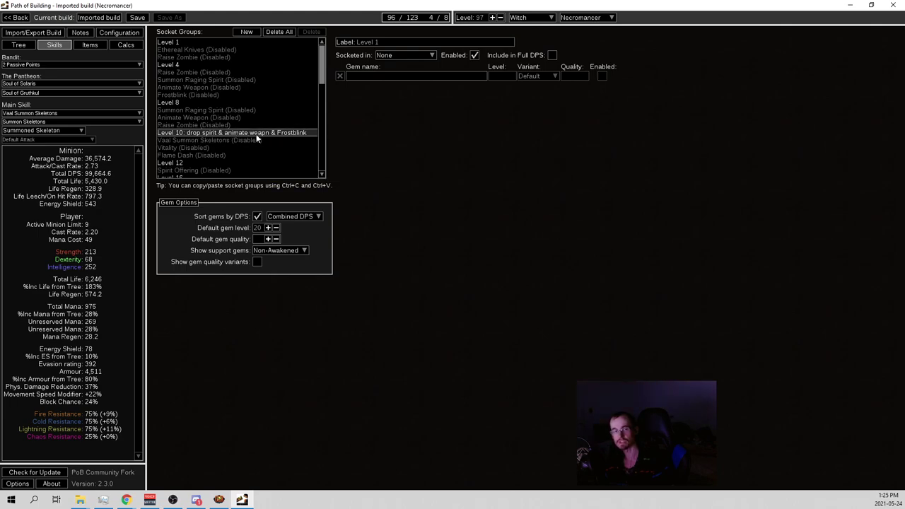
scroll(289, 133, "down", 10)
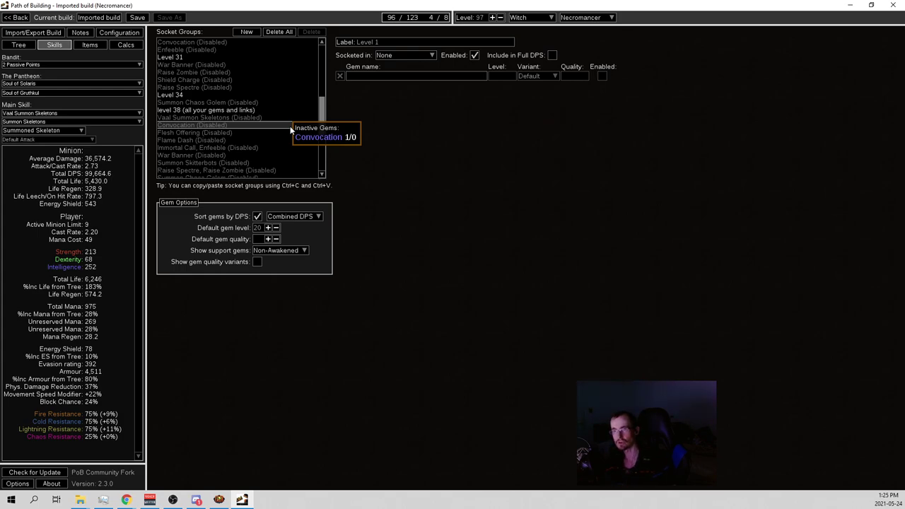
- Review the equipped items of the Starter Gear set and the levelled gear sets up to Level 72 Gear
left_click(84, 44)
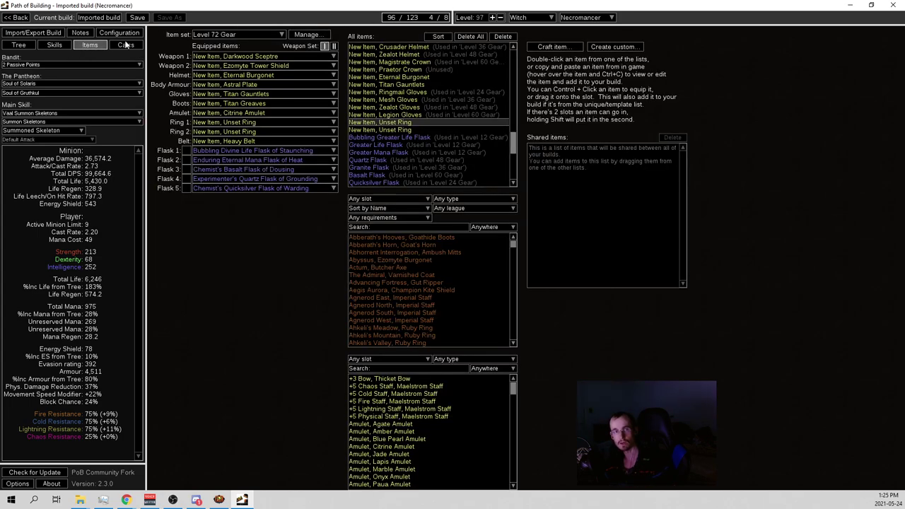
left_click(210, 35)
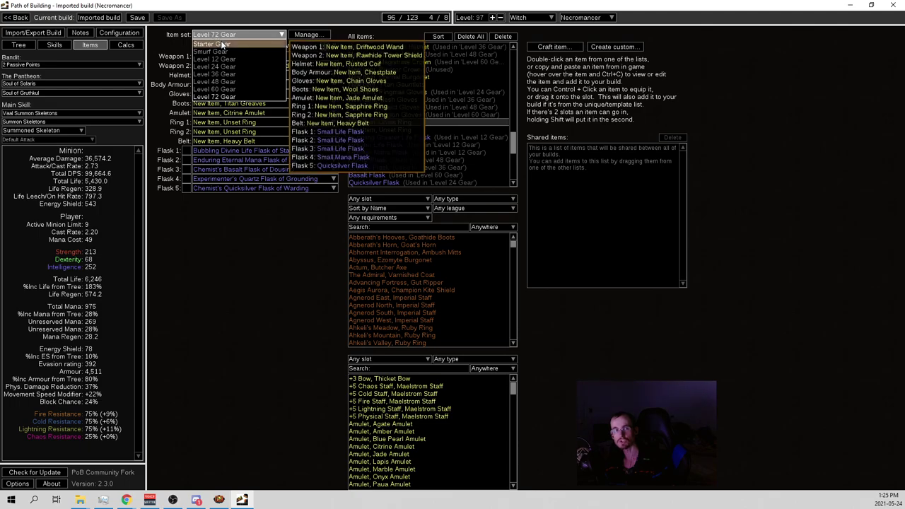
left_click(211, 44)
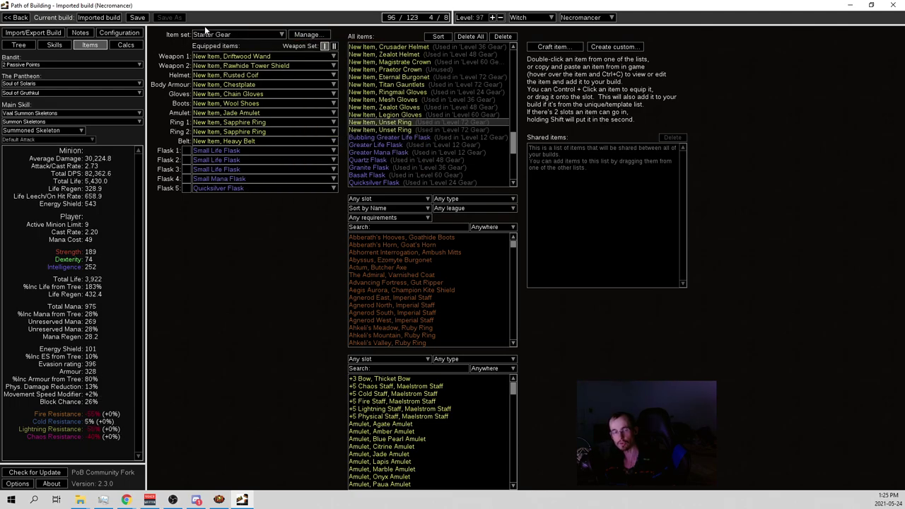
left_click(206, 34)
left_click(237, 59)
left_click(246, 35)
scroll(245, 36, "down", 2)
left_click(244, 35)
left_click(244, 35)
left_click(226, 96)
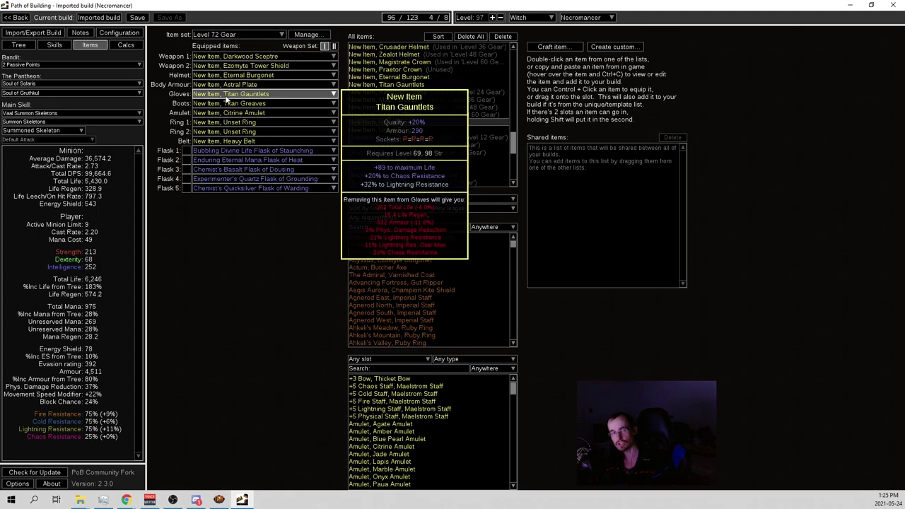
- Switch to the Smurf Gear item set and examine its helmet, its boots with their alternatives, and its belt
left_click(282, 35)
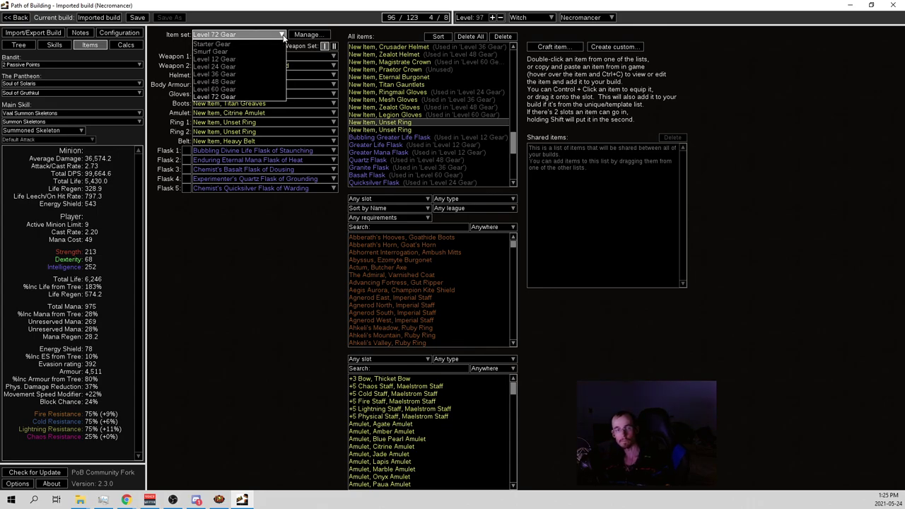
left_click(233, 50)
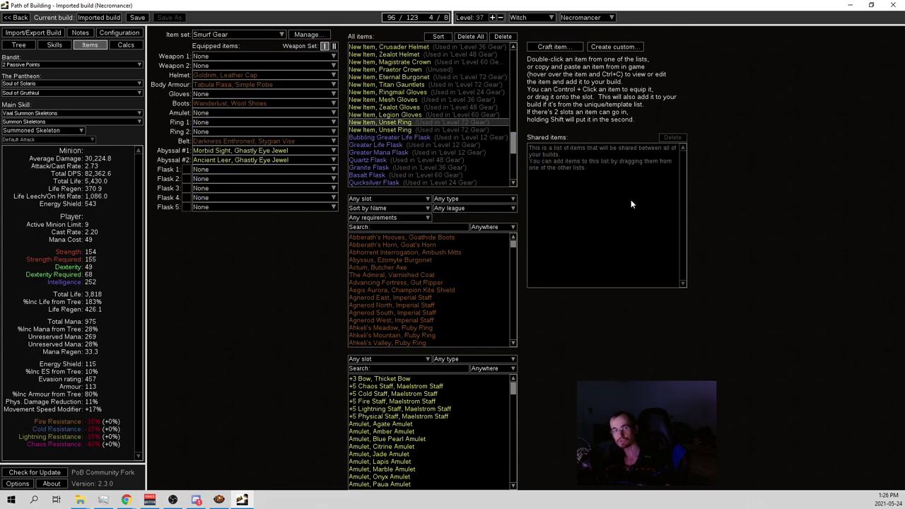
mouse_move(288, 76)
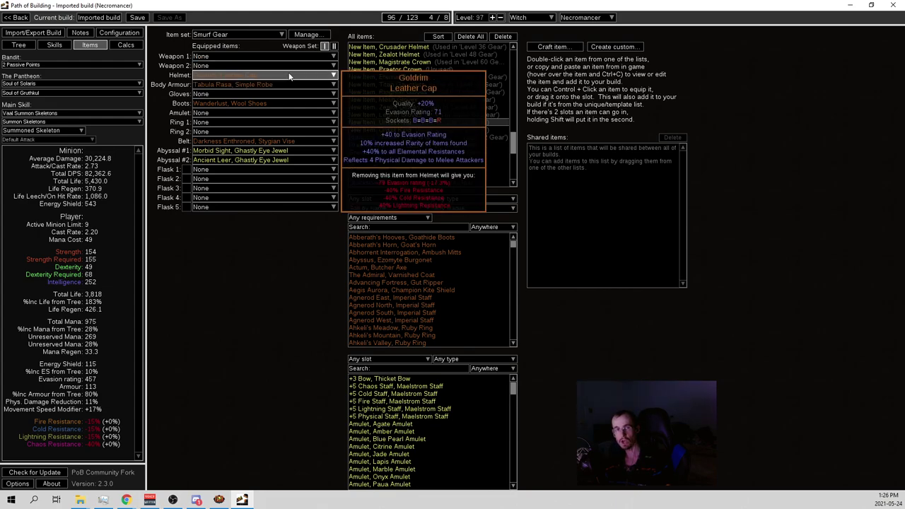
mouse_move(223, 106)
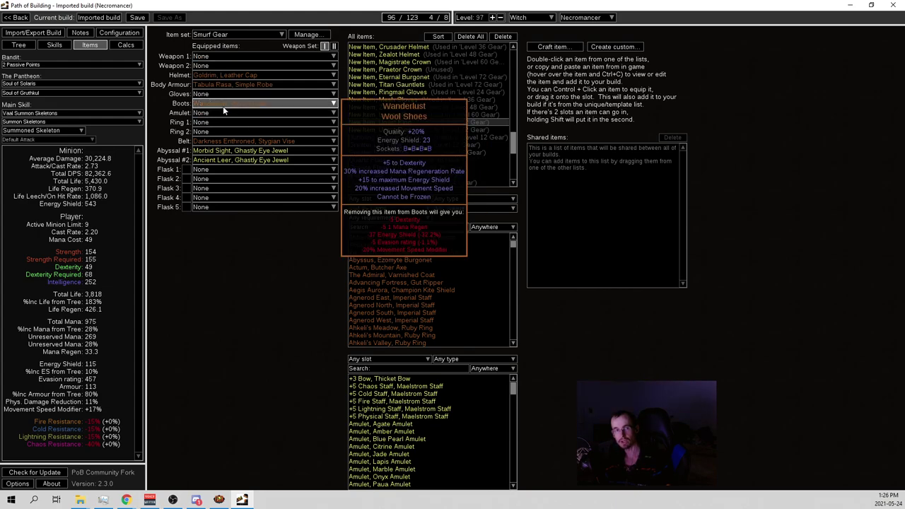
left_click(223, 106)
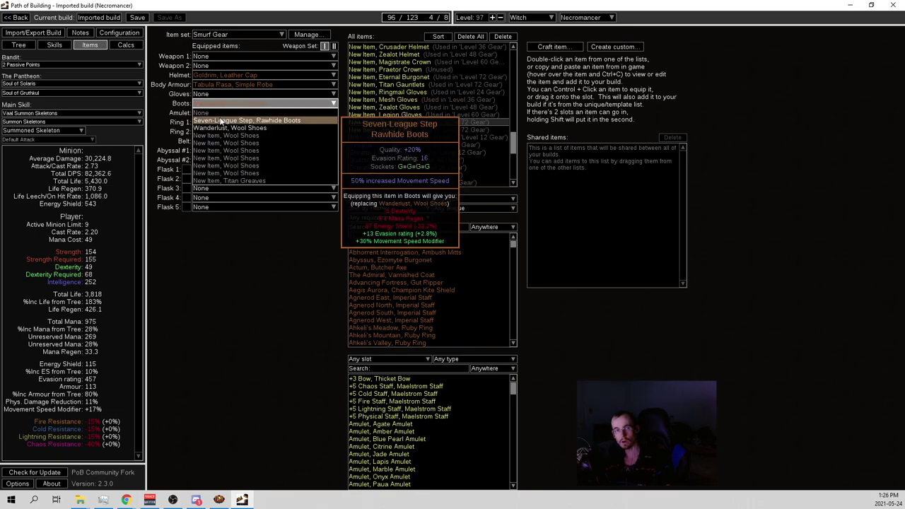
left_click(272, 237)
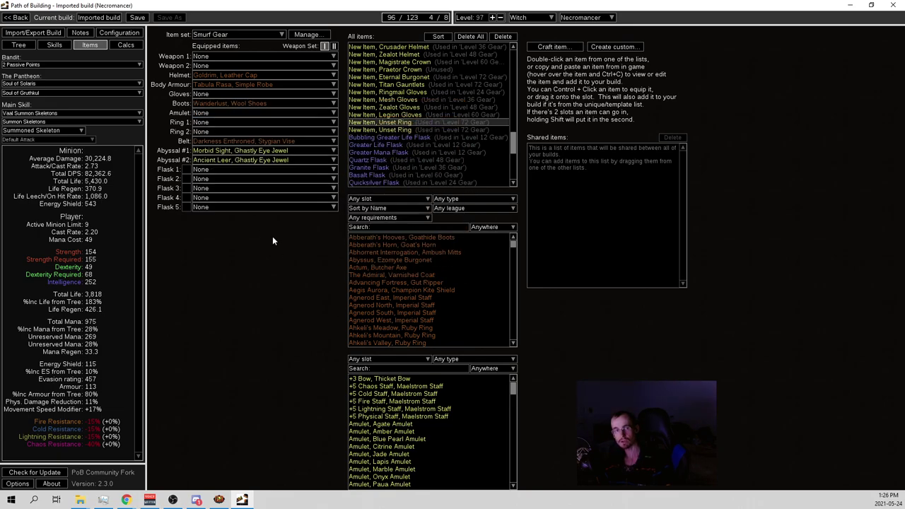
mouse_move(262, 147)
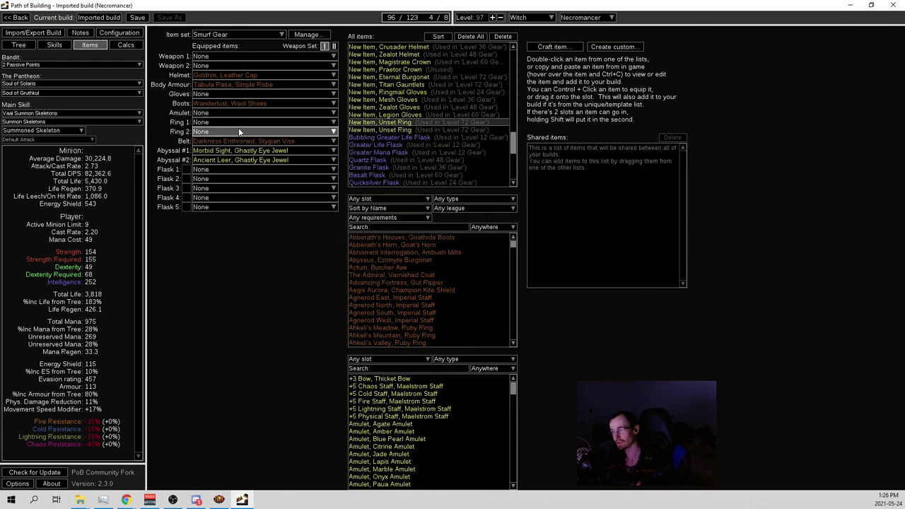
- Compare the Starter Gear and Level 36 Gear item sets, ending on Level 72 Gear
left_click(206, 35)
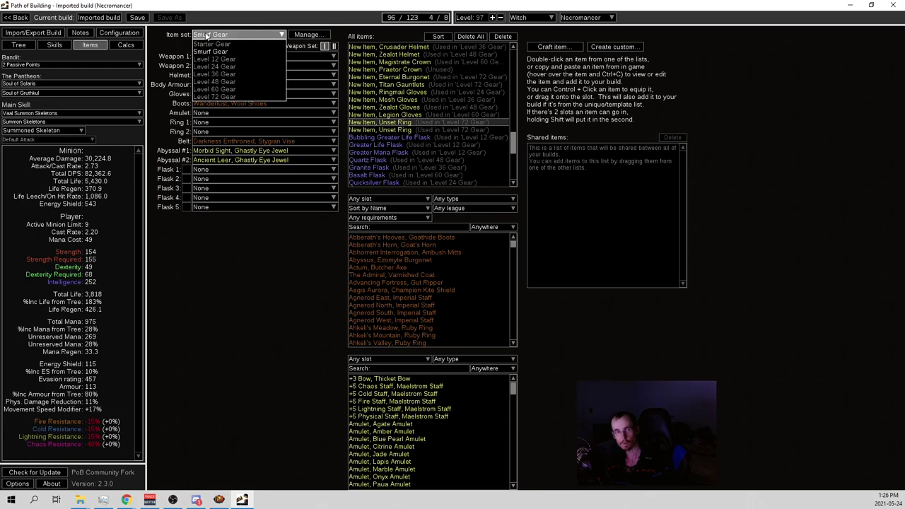
left_click(216, 43)
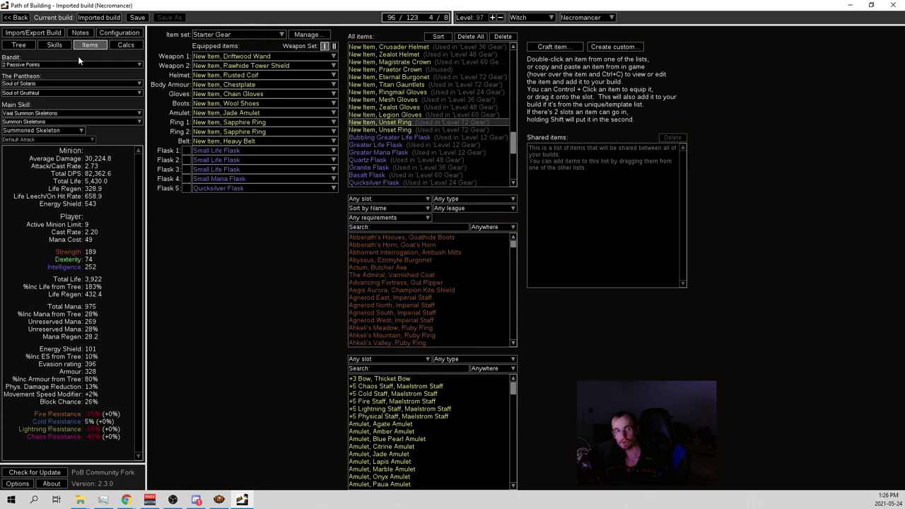
left_click(240, 34)
left_click(247, 73)
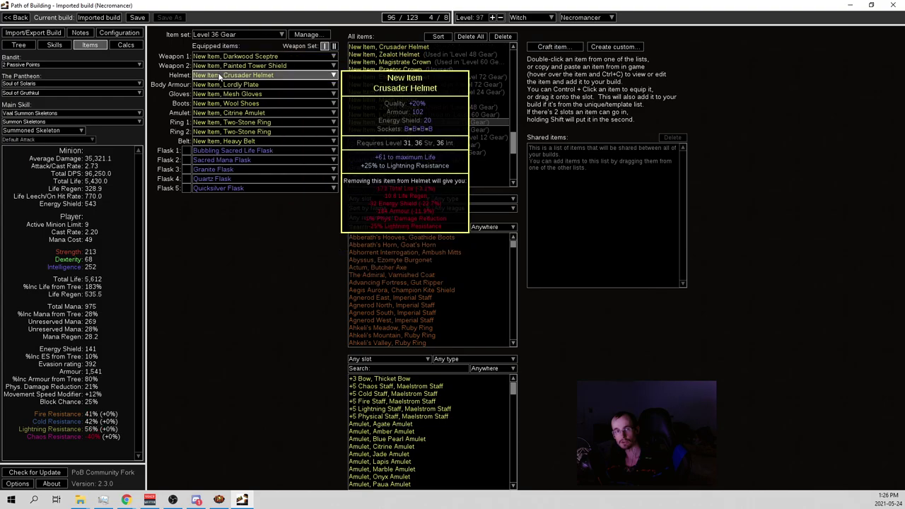
left_click(248, 36)
left_click(236, 90)
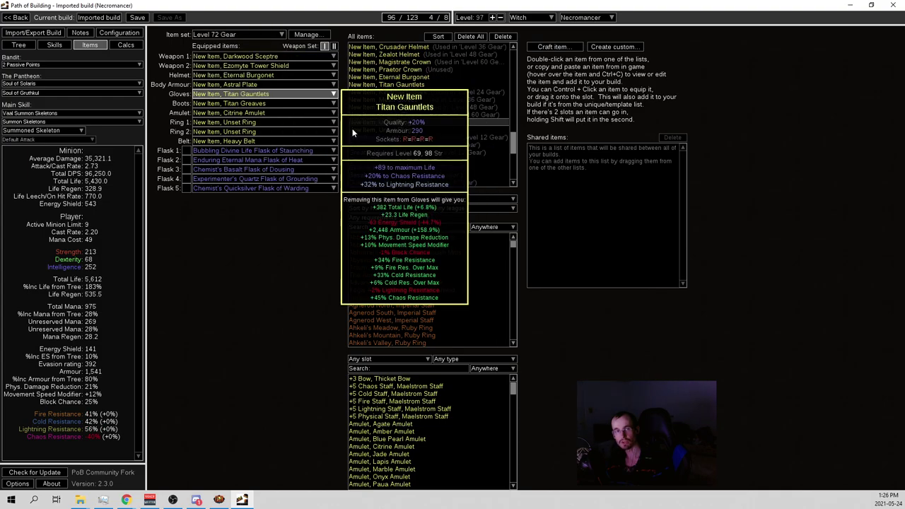
- Return to the passive tree and examine the 12 Points and 24 Points versions up close
left_click(21, 47)
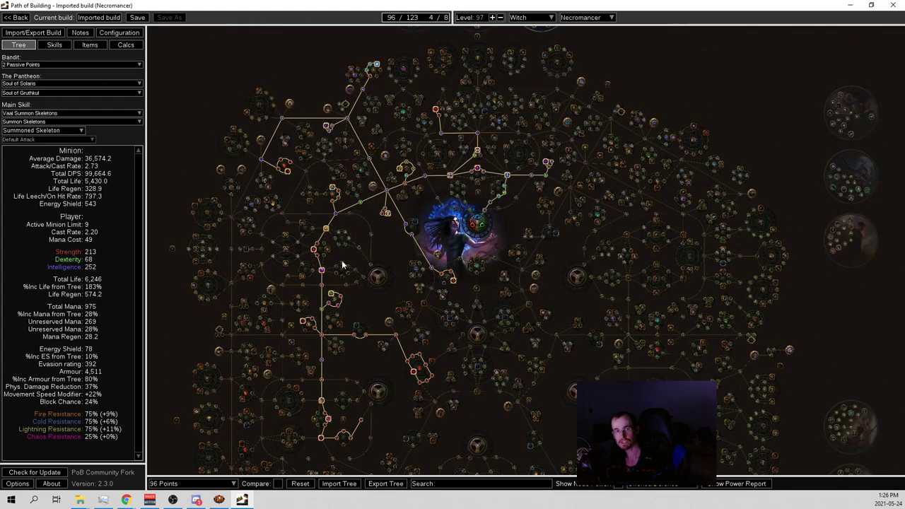
left_click(194, 484)
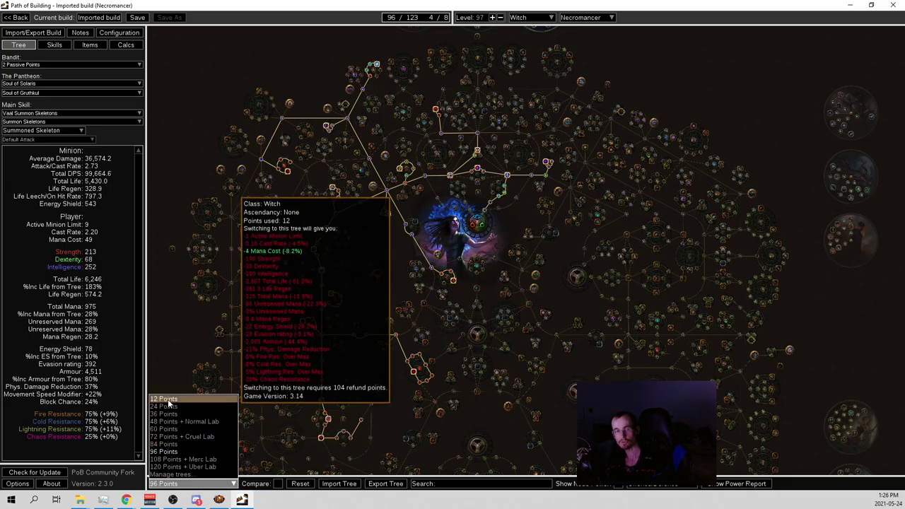
left_click(167, 400)
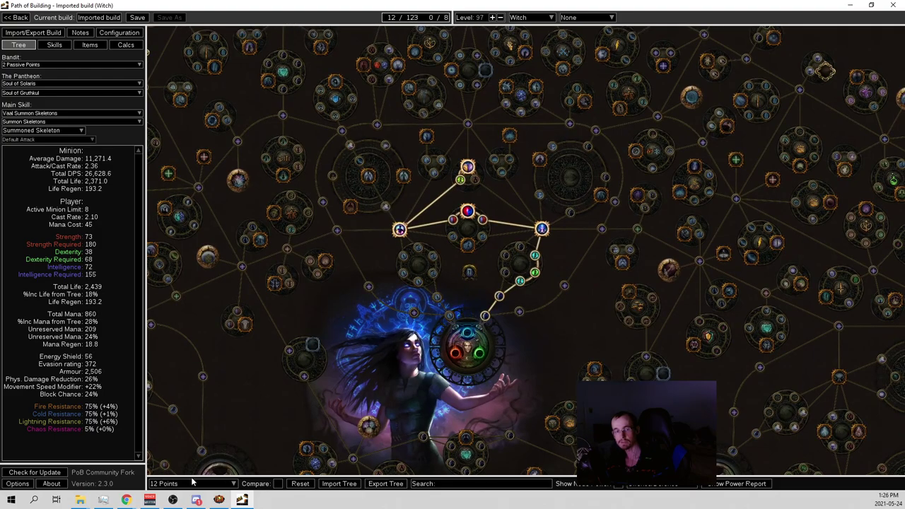
left_click(192, 482)
left_click(170, 409)
left_click_drag(396, 378, 571, 365)
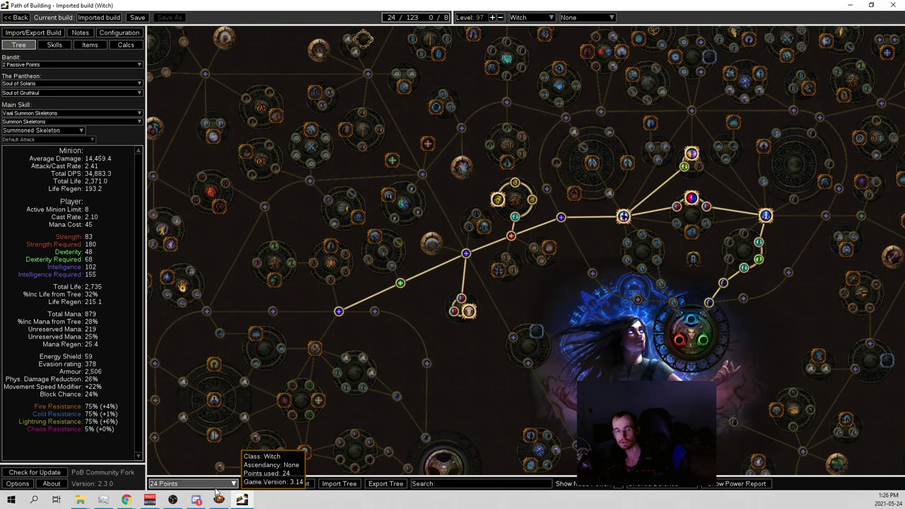
- Examine the 36 Points and 48 Points + Normal Lab tree versions, including the Mindless Aggression ascendancy notable
left_click(216, 481)
left_click(196, 412)
left_click_drag(507, 416, 443, 289)
left_click(205, 484)
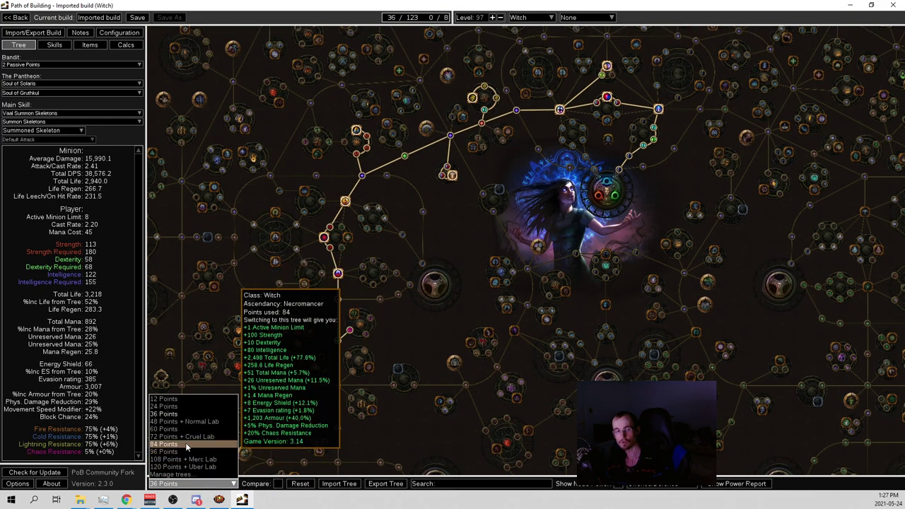
left_click(181, 422)
left_click_drag(404, 229, 367, 419)
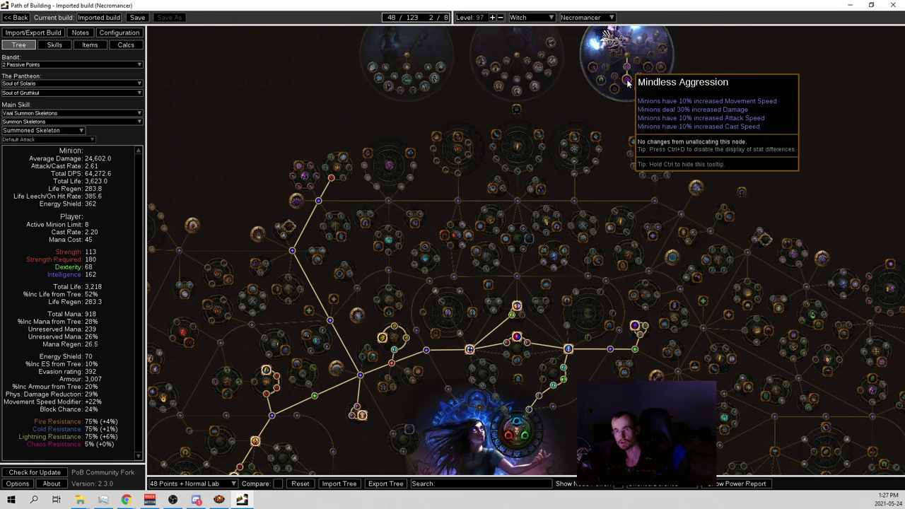
- Switch to the 60 Points tree version and examine its allocated paths
left_click(187, 484)
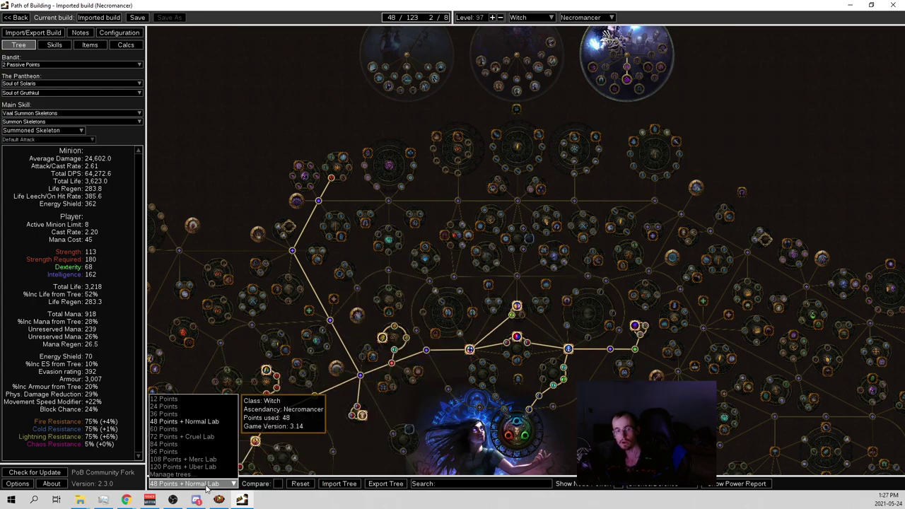
left_click(194, 429)
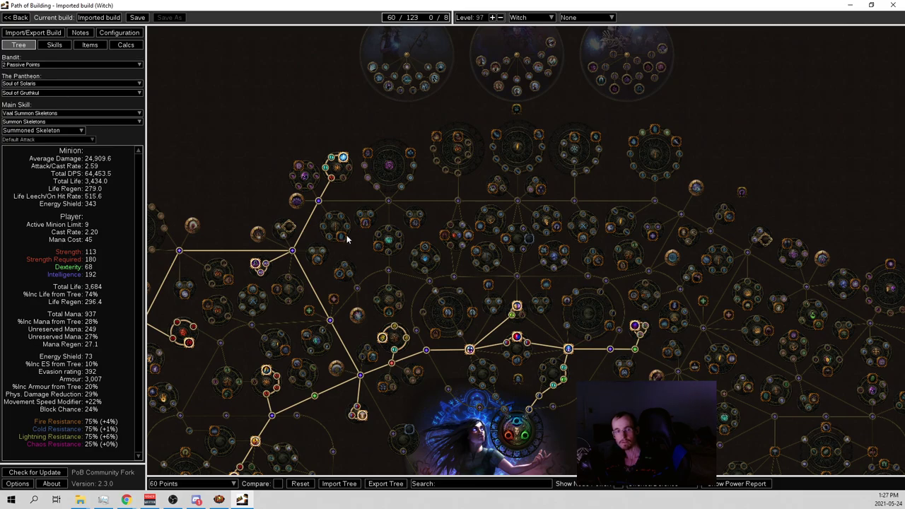
scroll(367, 286, "down", 1)
left_click_drag(396, 265, 457, 236)
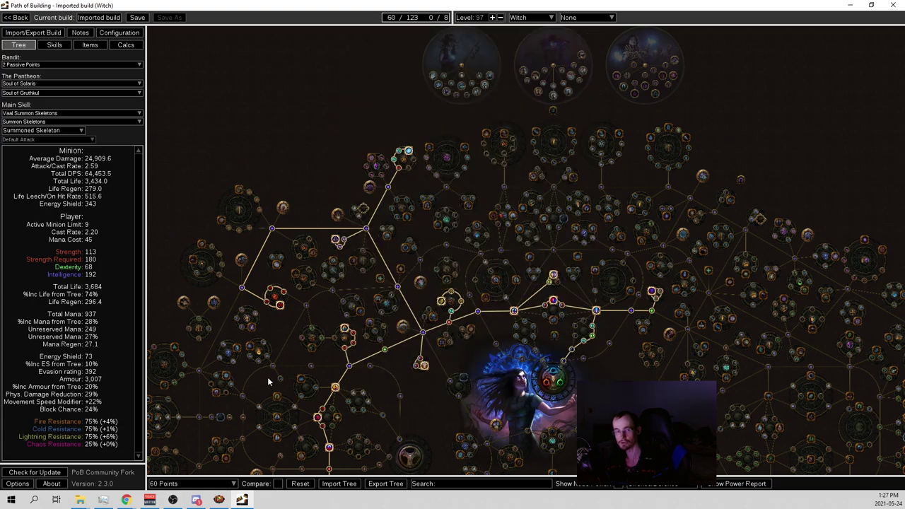
- Switch to the 72 Points + Cruel Lab tree version and examine its passive paths and ascendancy area
left_click(205, 483)
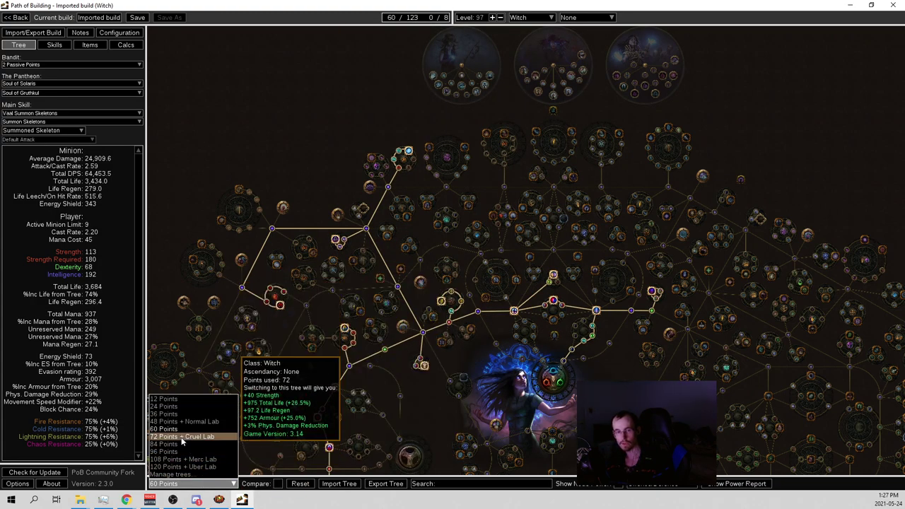
left_click(185, 380)
left_click_drag(411, 439, 390, 306)
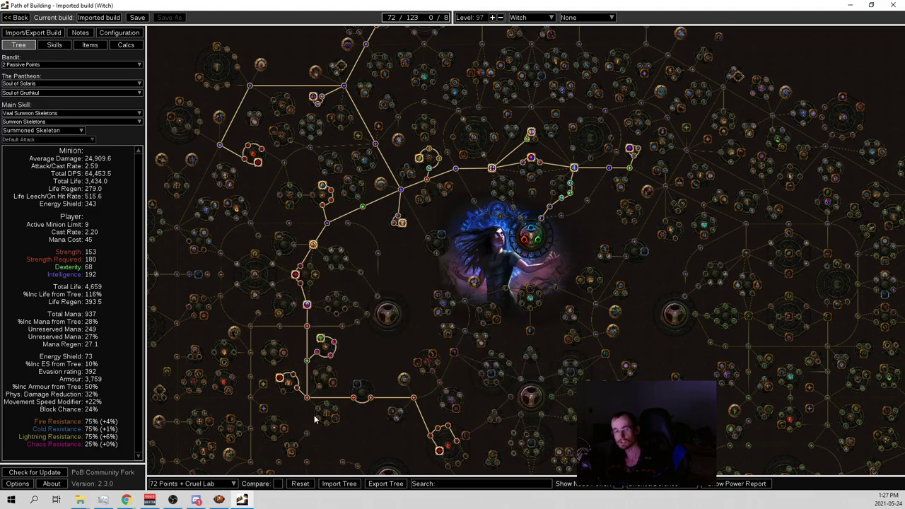
left_click_drag(427, 290, 333, 364)
scroll(514, 170, "down", 1)
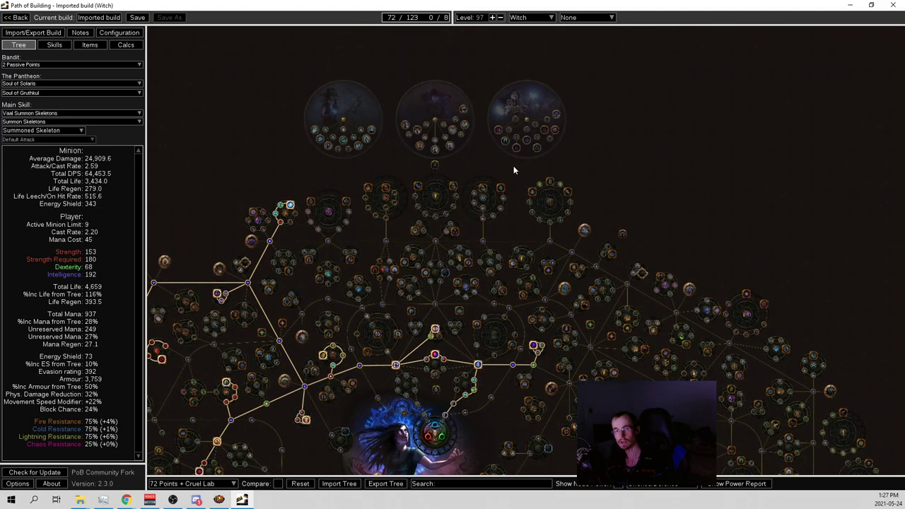
- Set the ascendancy to Necromancer in the 72 Points + Cruel Lab and 60 Points versions, and allocate Mindless Aggression in the latter
left_click(587, 17)
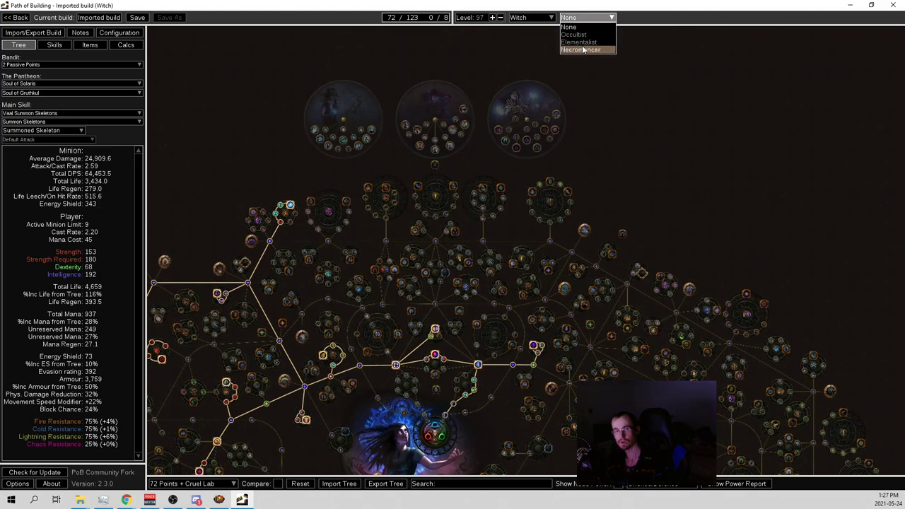
left_click(580, 50)
left_click(210, 482)
left_click(185, 403)
left_click(587, 17)
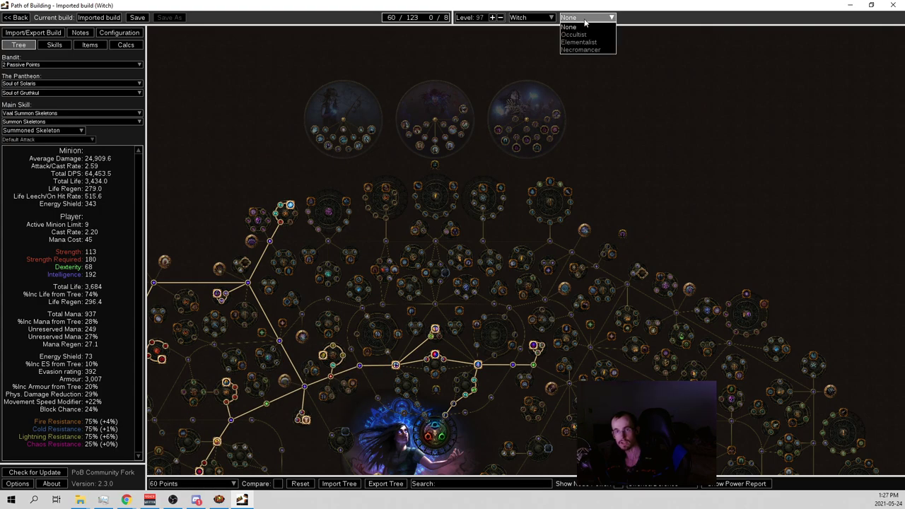
left_click(580, 49)
left_click(526, 142)
- Go through 72 Points + Cruel Lab to 84 Points and allocate Mindless Aggression and the notable to its lower left
left_click(186, 483)
left_click(189, 436)
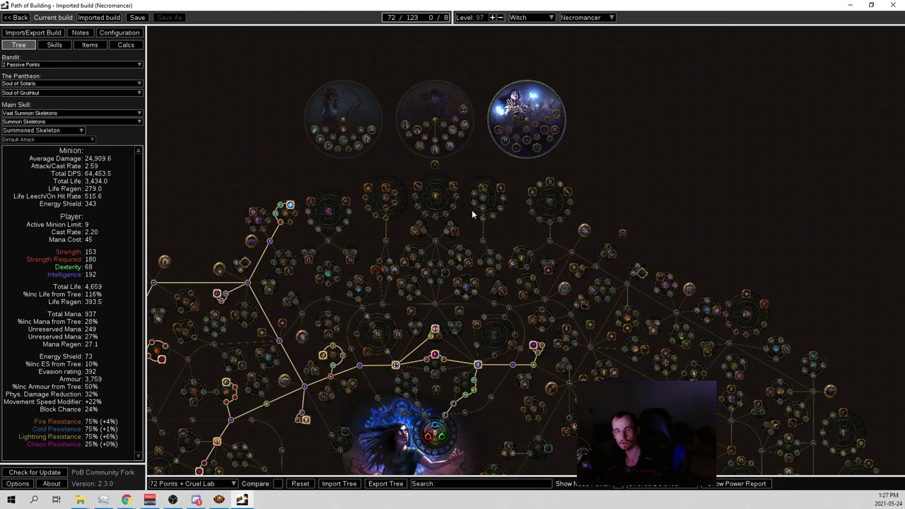
left_click(219, 483)
left_click(187, 442)
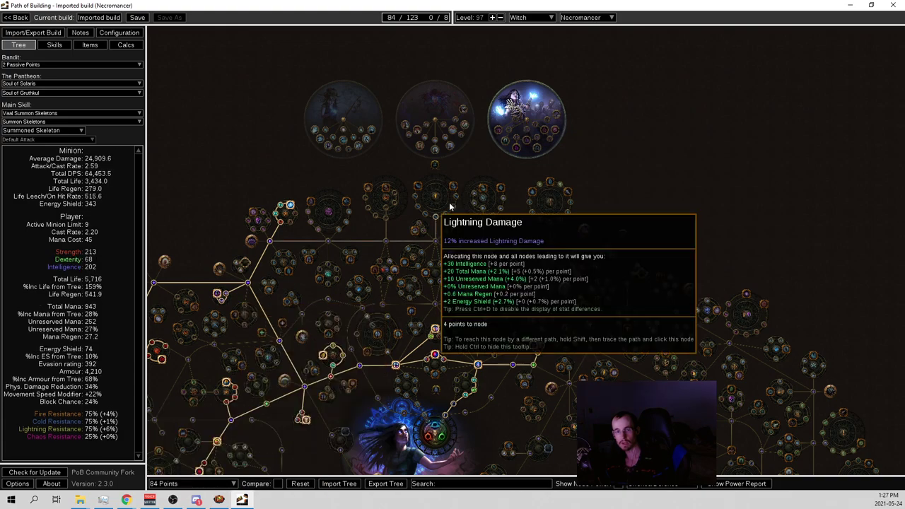
left_click(527, 141)
left_click(518, 149)
- Check the 96 Points version, then return to 72 Points + Cruel Lab and examine its whole tree
left_click(205, 483)
left_click(198, 452)
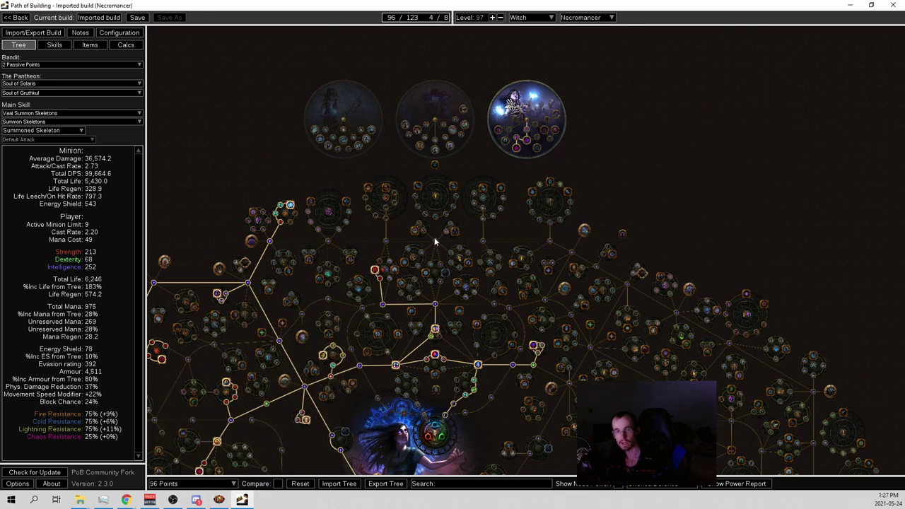
left_click(198, 484)
left_click(198, 437)
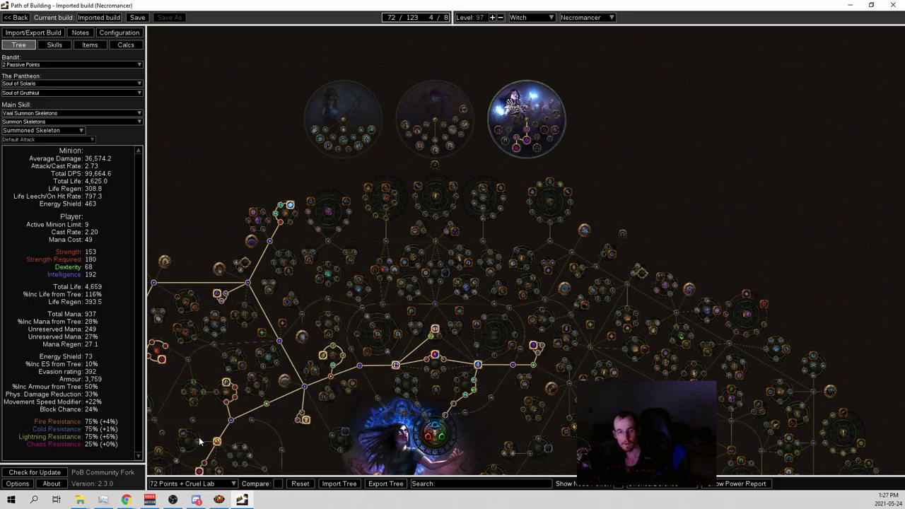
scroll(481, 336, "up", 3)
scroll(480, 335, "down", 3)
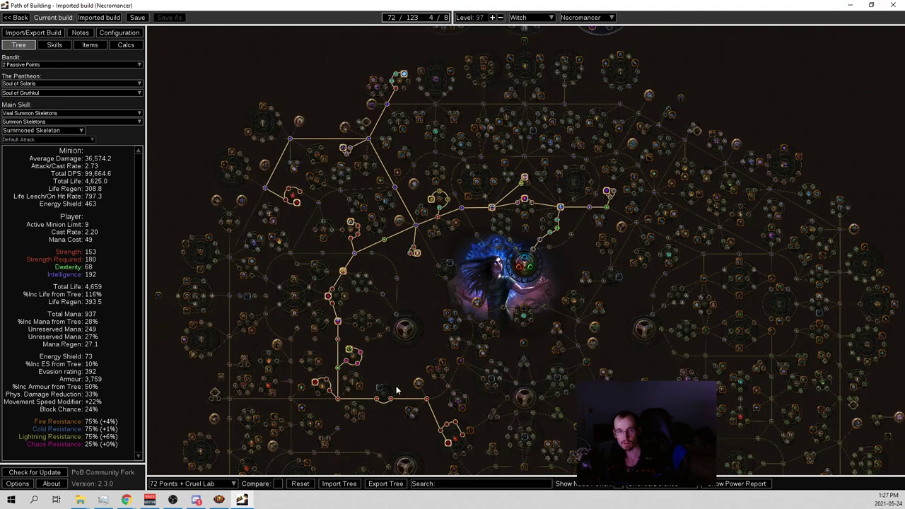
- Switch to the 84 Points tree version and examine its lower path up close, including Heart of the Warrior
left_click(190, 484)
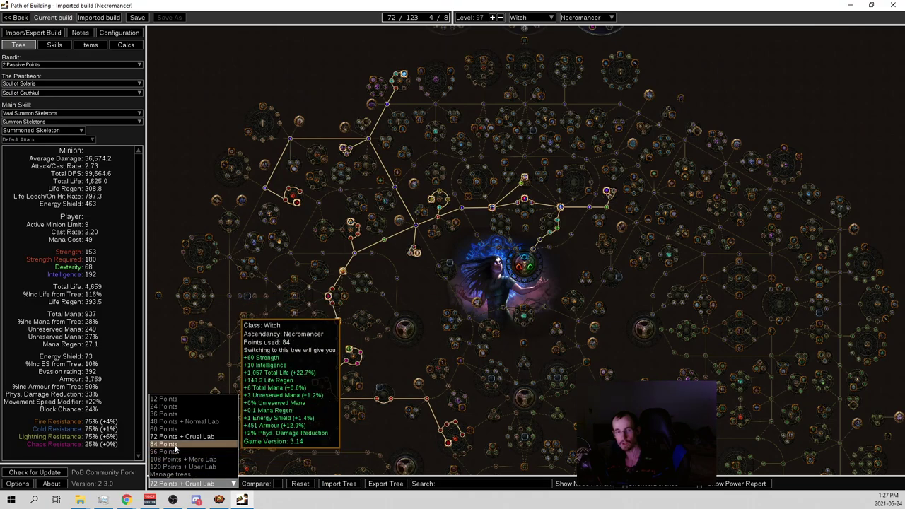
left_click(176, 444)
left_click_drag(401, 436, 422, 388)
scroll(383, 280, "up", 4)
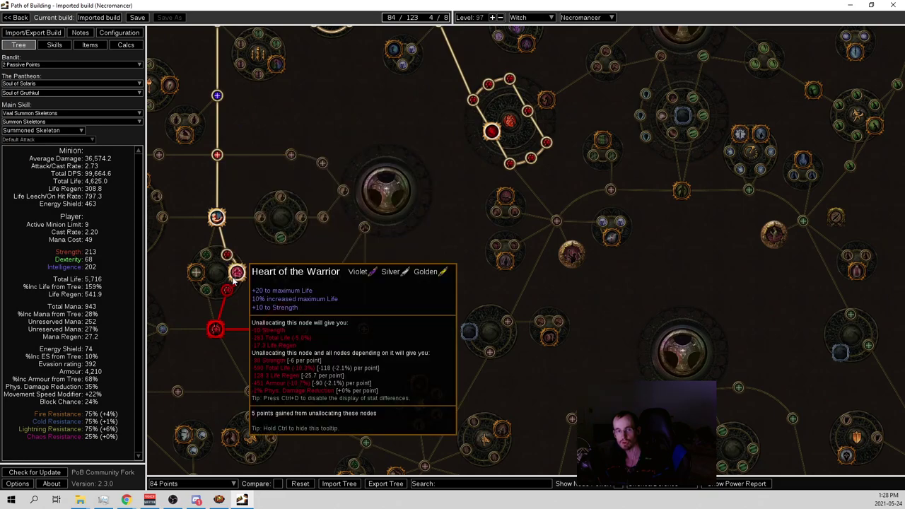
- Switch to the 96 Points tree version and examine its allocated paths around the Witch start and the lower branches
left_click(208, 483)
left_click(193, 456)
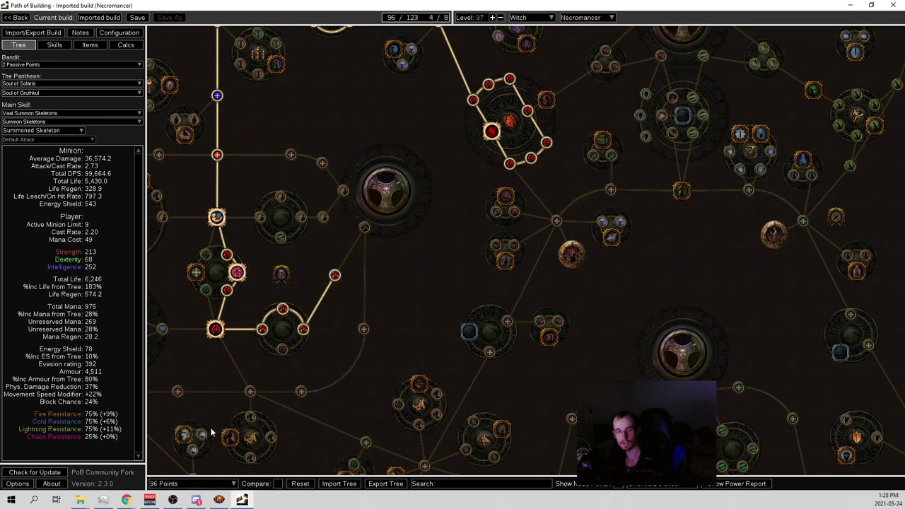
scroll(351, 310, "down", 5)
scroll(351, 311, "up", 3)
scroll(444, 247, "down", 3)
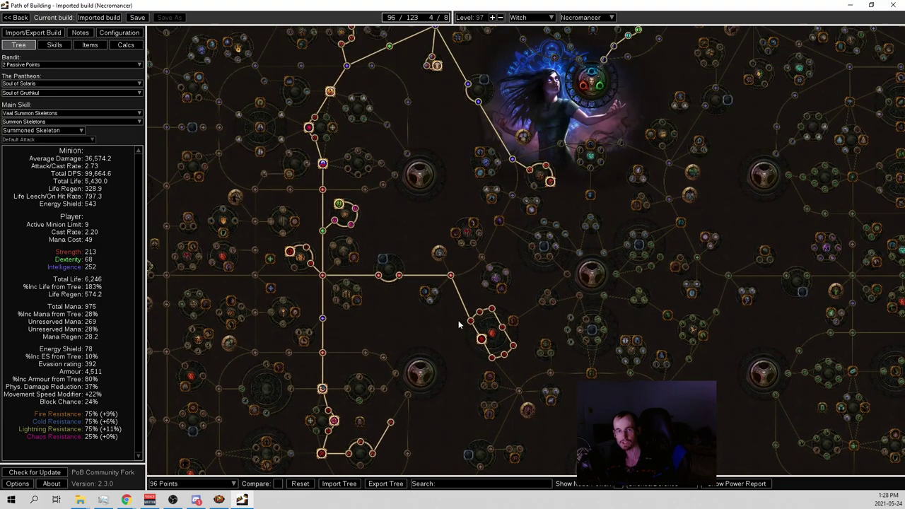
scroll(405, 191, "up", 2)
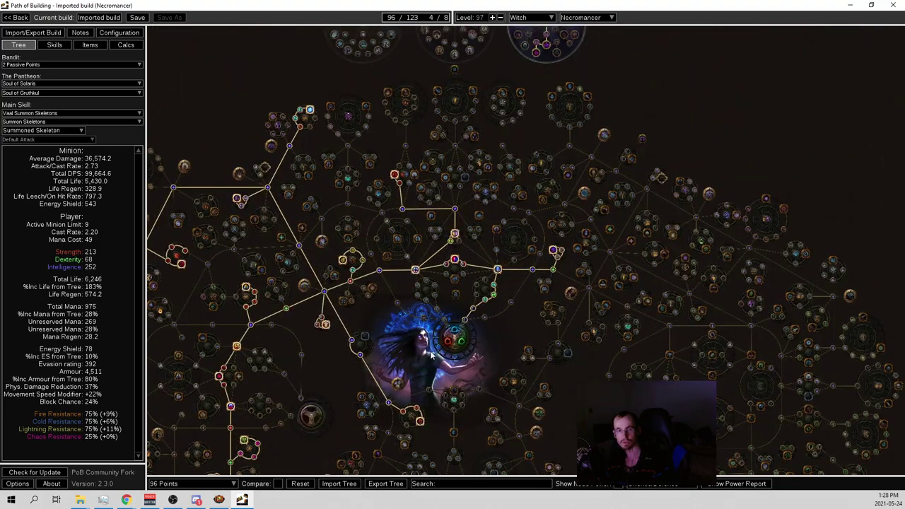
left_click_drag(435, 362, 499, 267)
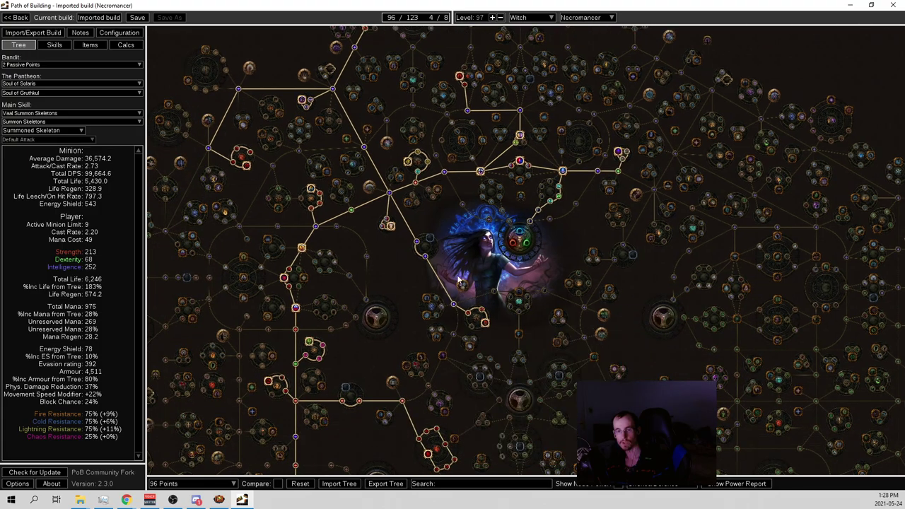
- Switch to the 108 Points + Merc Lab version and examine its ascendancy notables and lower path down to Soul of Steel
left_click(194, 484)
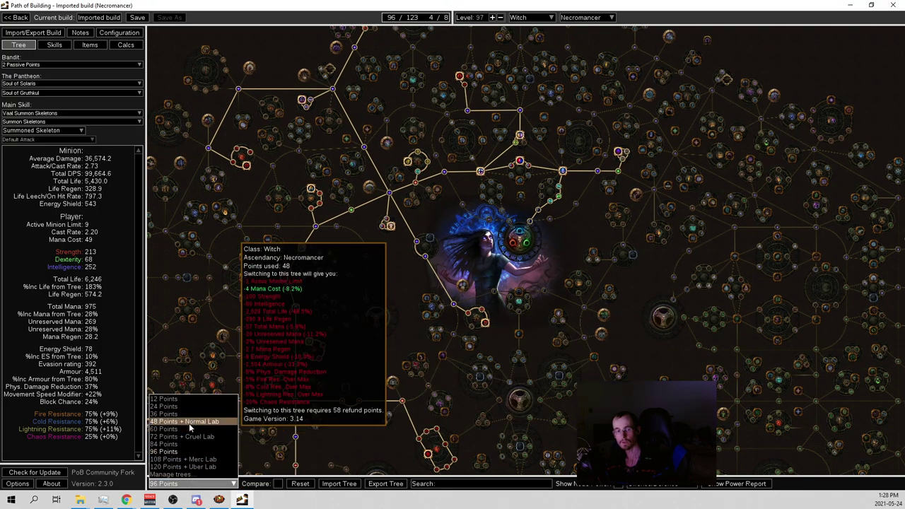
left_click(182, 459)
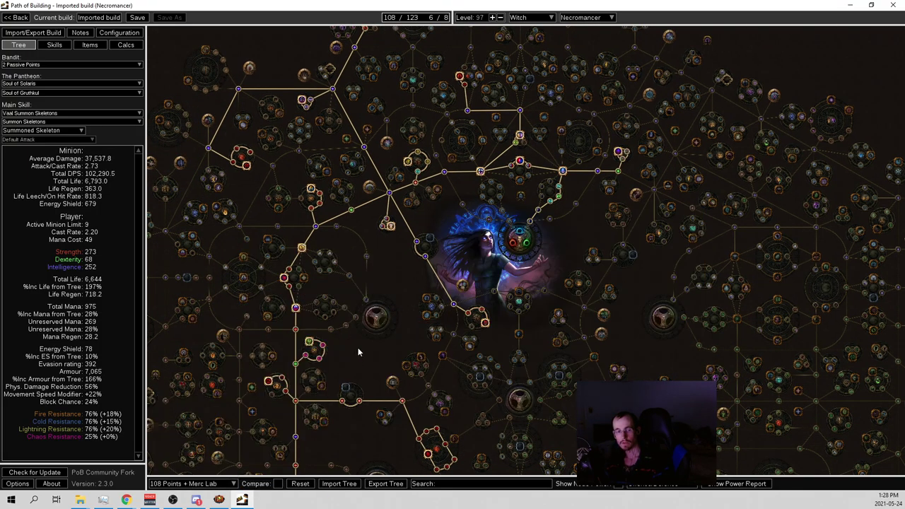
left_click_drag(362, 347, 353, 429)
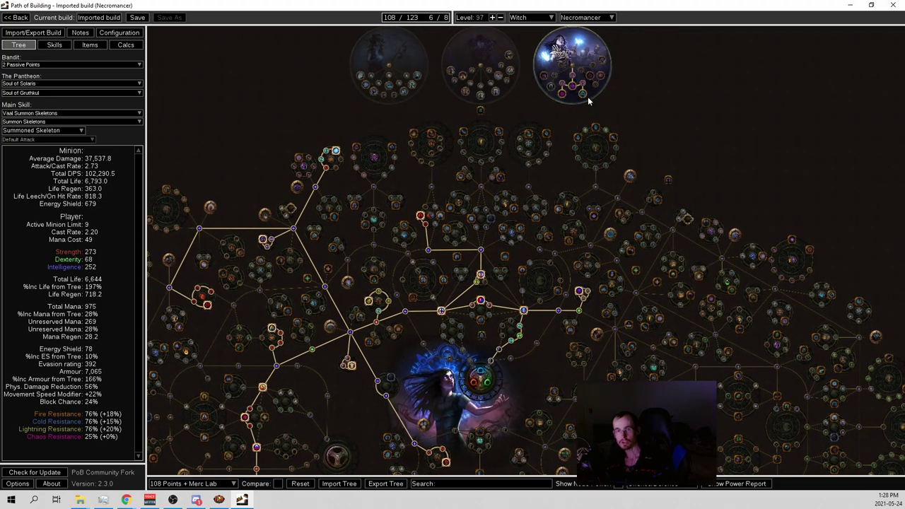
left_click_drag(546, 321, 582, 141)
left_click_drag(486, 285, 509, 125)
left_click_drag(276, 346, 290, 237)
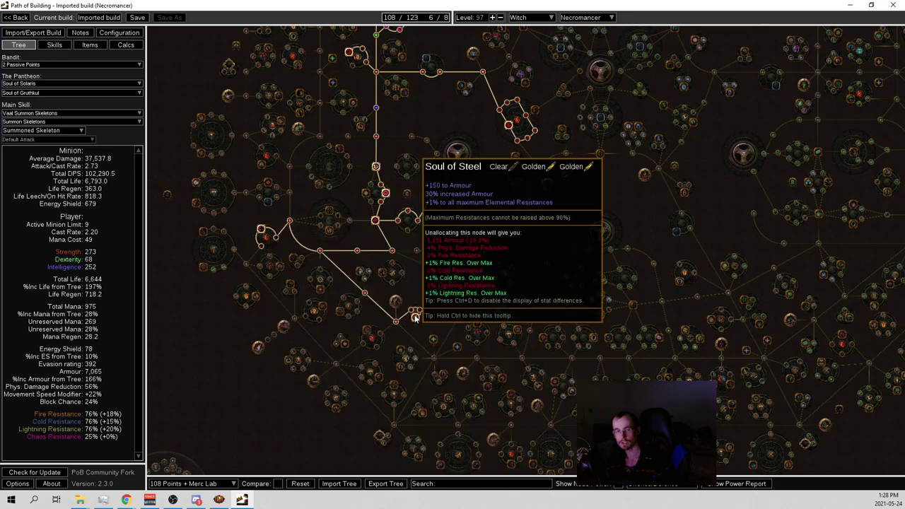
- Switch to the 120 Points + Uber Lab version and examine its clusters and jewel sockets across the tree
left_click(188, 487)
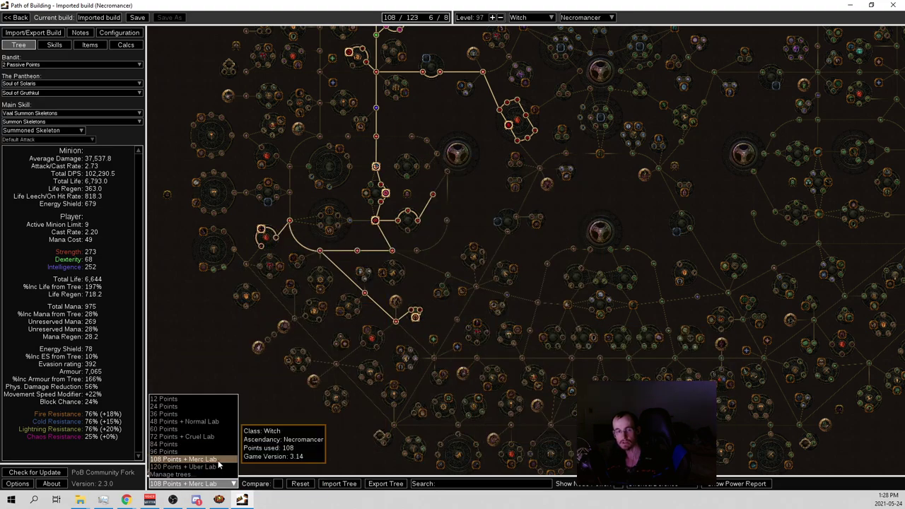
left_click(189, 466)
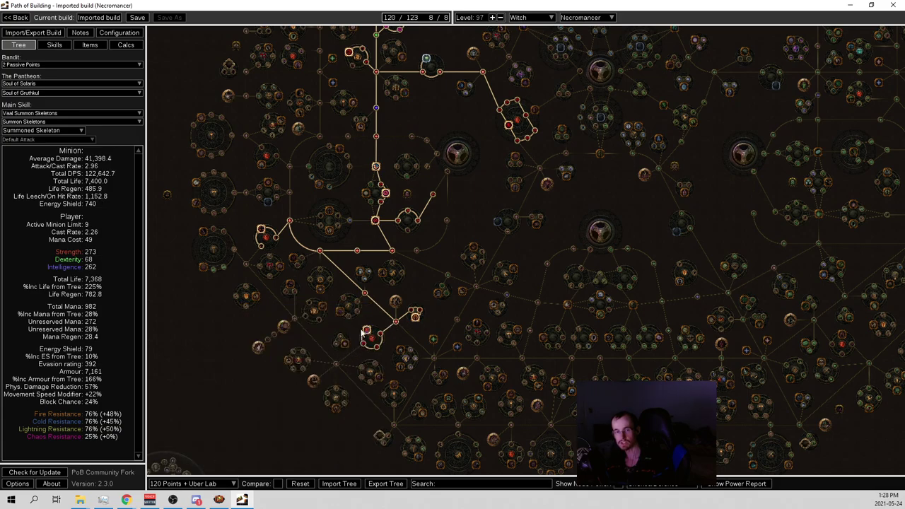
left_click_drag(468, 205, 412, 205)
left_click_drag(454, 127, 430, 297)
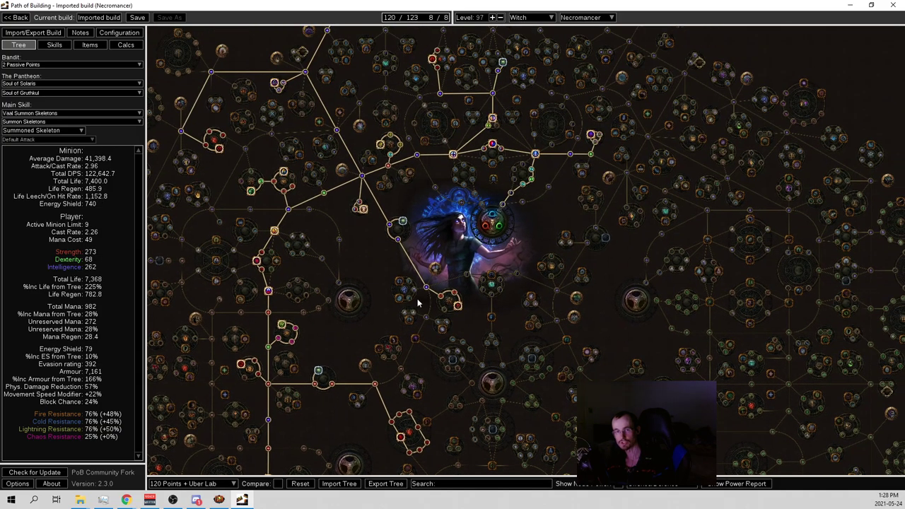
left_click_drag(315, 142, 273, 236)
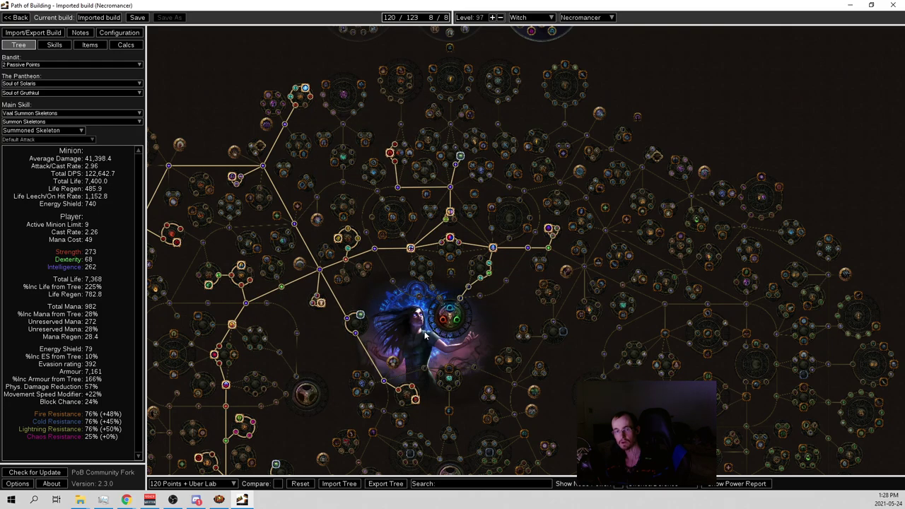
left_click_drag(415, 342, 554, 297)
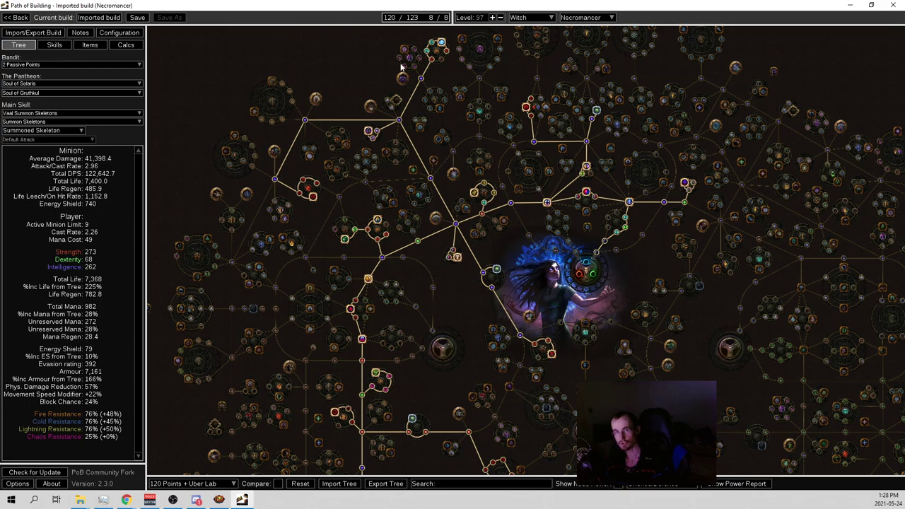
- Lower the character level to 87
mouse_move(487, 24)
scroll(486, 24, "down", 10)
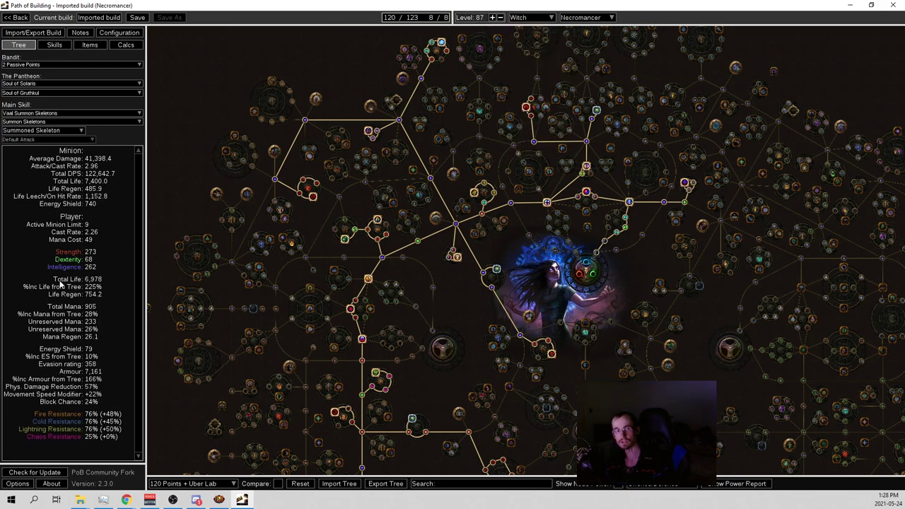
double_click(480, 17)
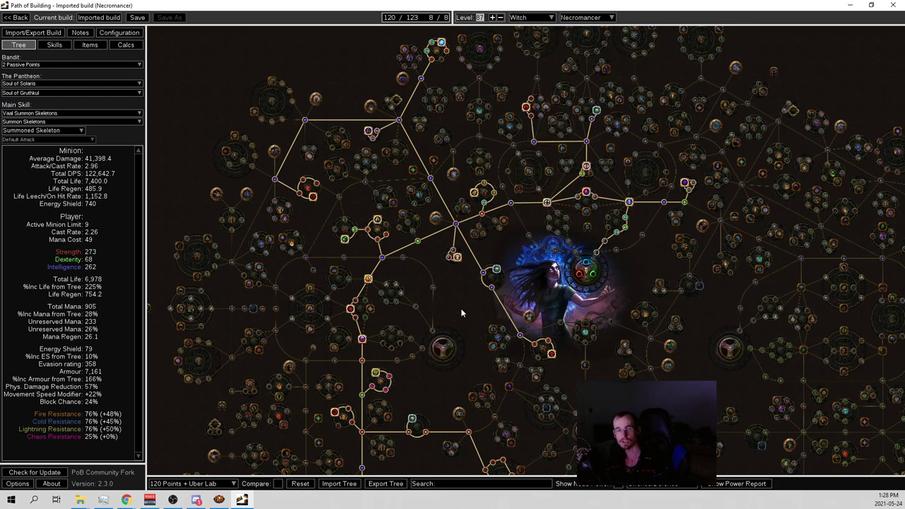
- Open the skill socket groups and inspect the Level 1 Ethereal Knives and Raise Zombie gem groups
left_click(56, 45)
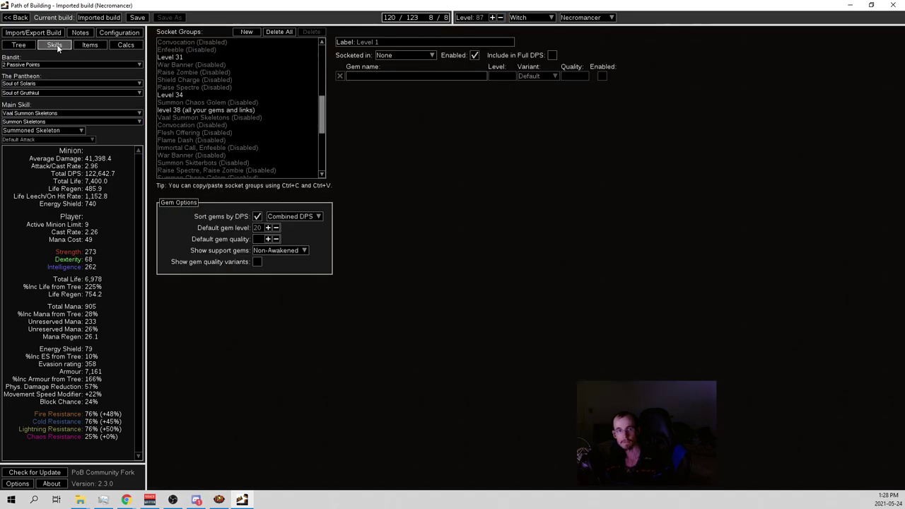
scroll(205, 140, "up", 5)
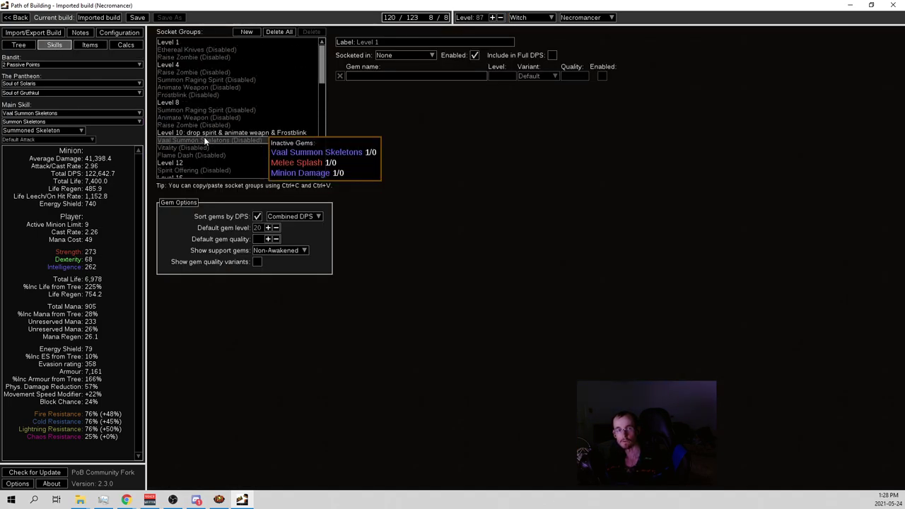
left_click(217, 51)
left_click(214, 56)
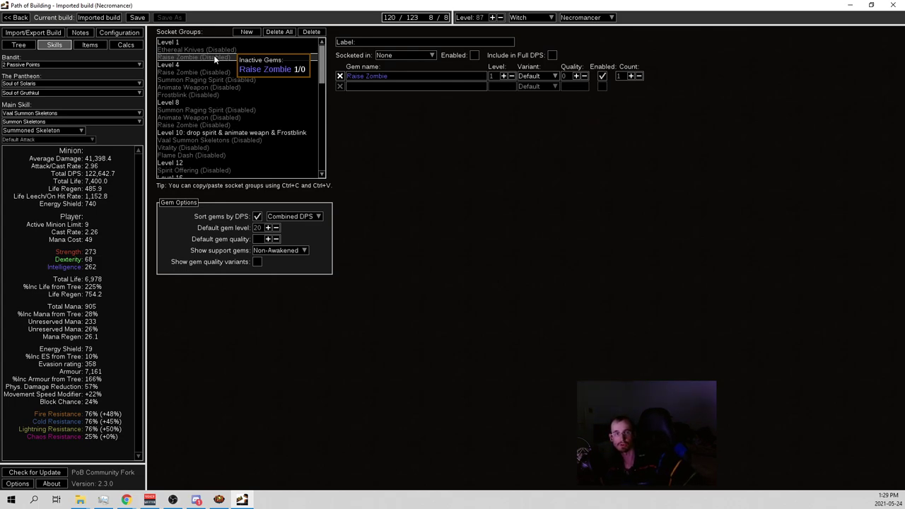
- Inspect the Level 1 Ethereal Knives group and the Animate Weapon groups at Level 4 and Level 8
left_click(205, 49)
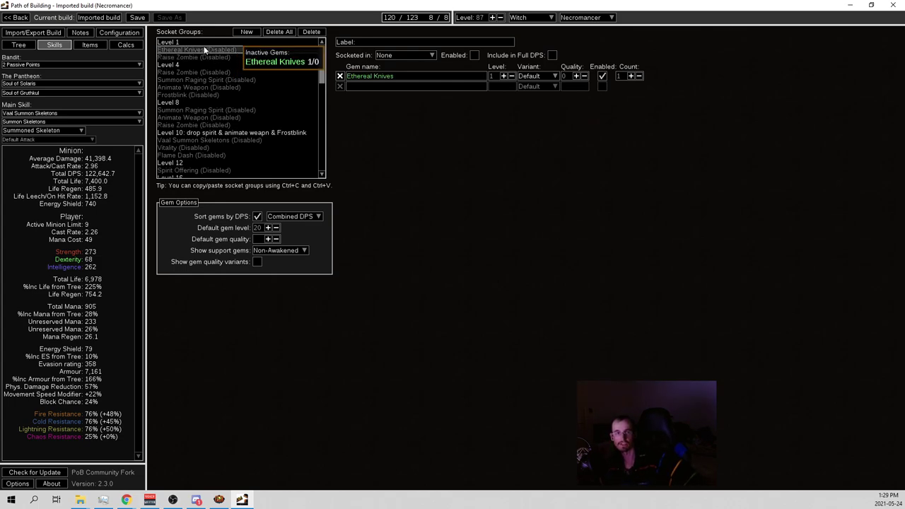
left_click(194, 87)
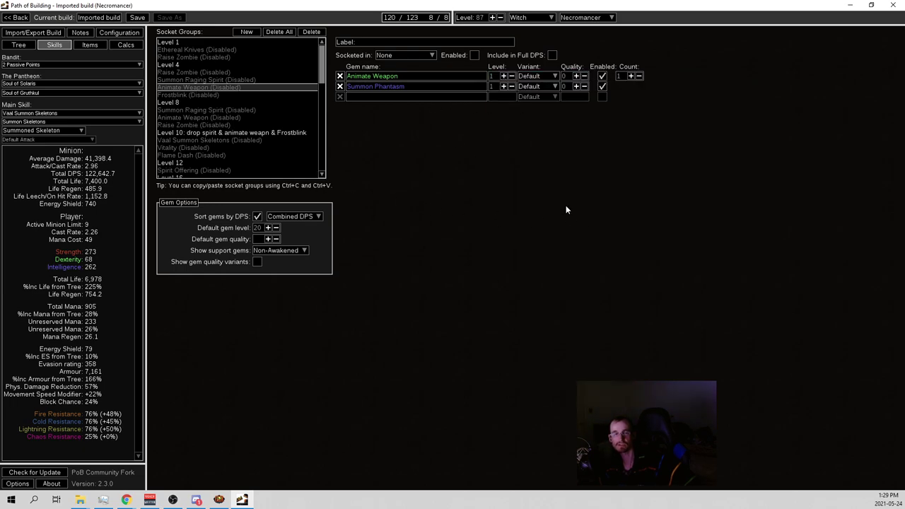
mouse_move(395, 76)
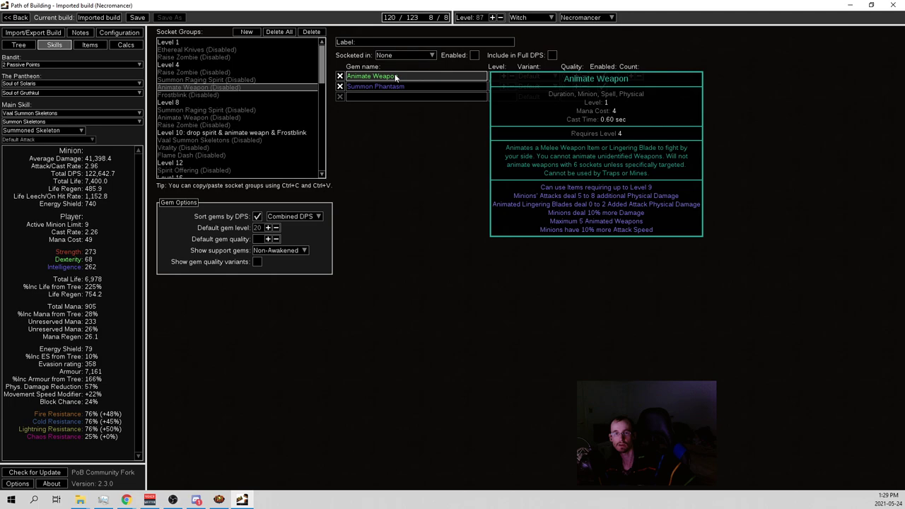
left_click(241, 79)
left_click(247, 89)
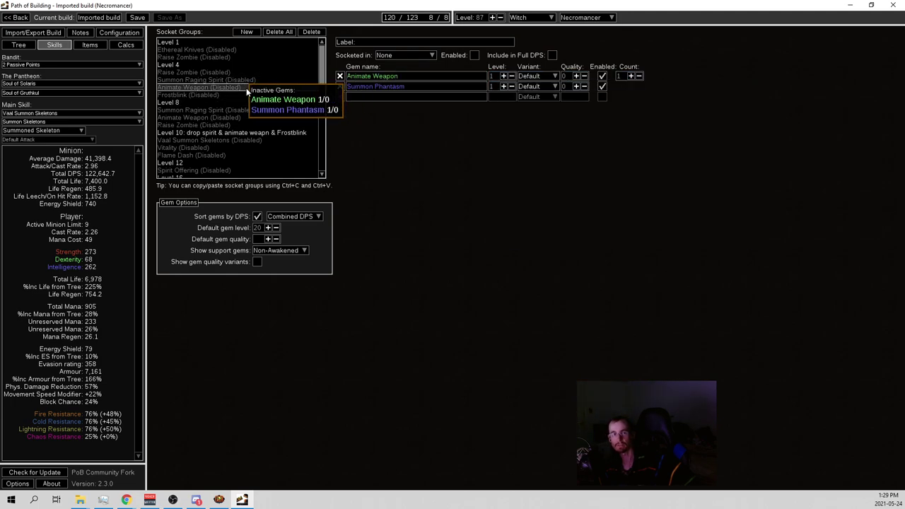
left_click(229, 117)
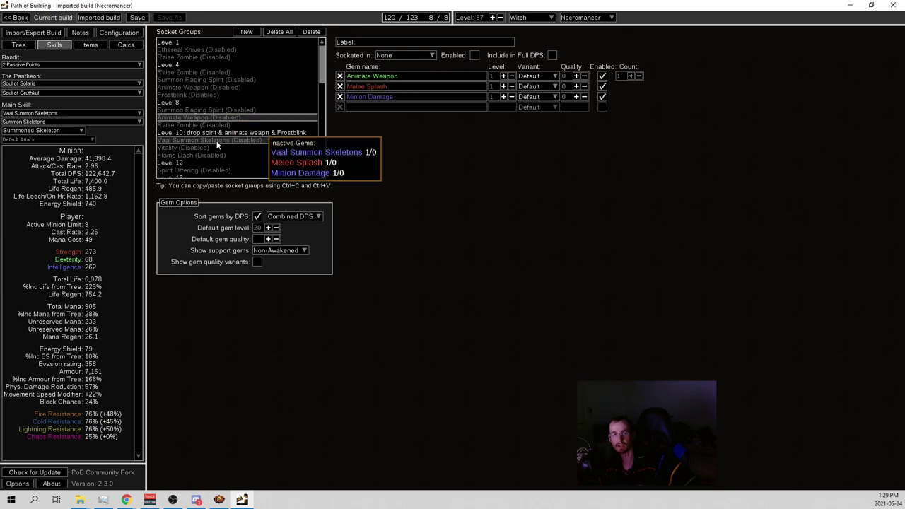
mouse_move(381, 80)
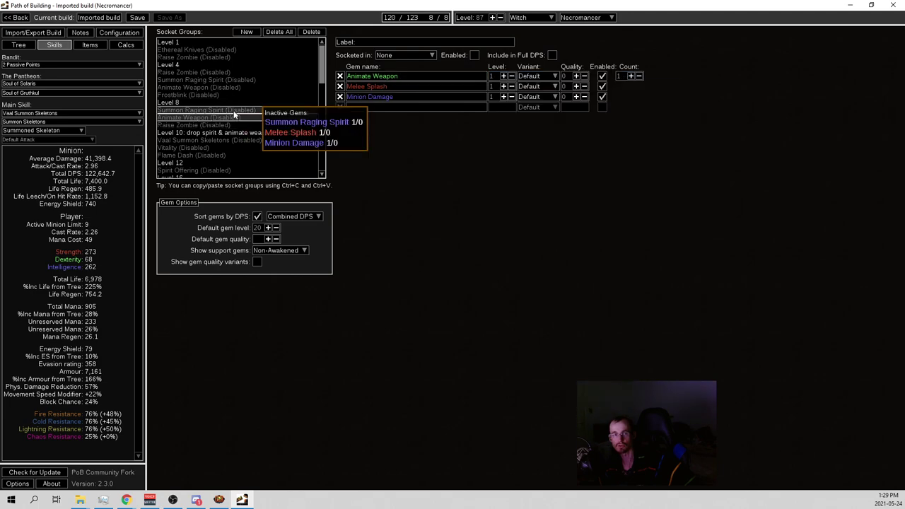
- Go through the Level 4 groups for Raise Zombie, Summon Raging Spirit, Animate Weapon and Frostblink
left_click(215, 74)
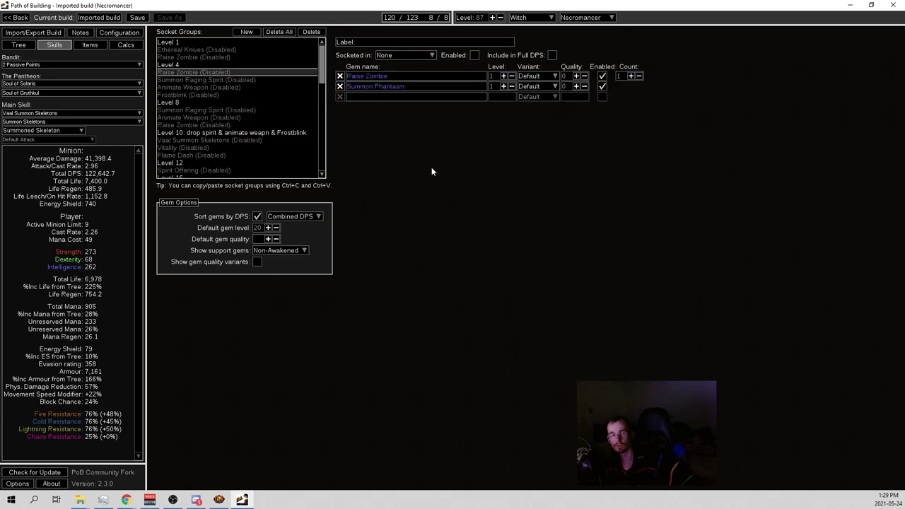
left_click(222, 80)
left_click(231, 87)
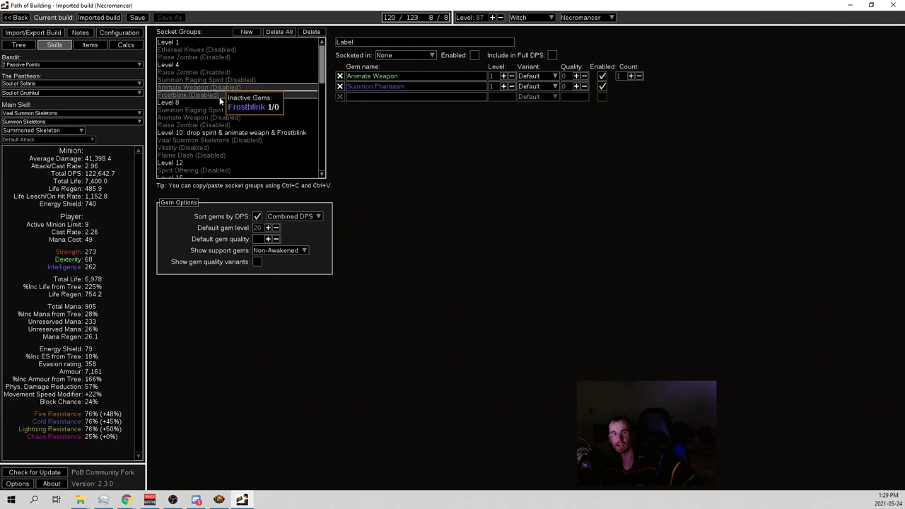
left_click(239, 94)
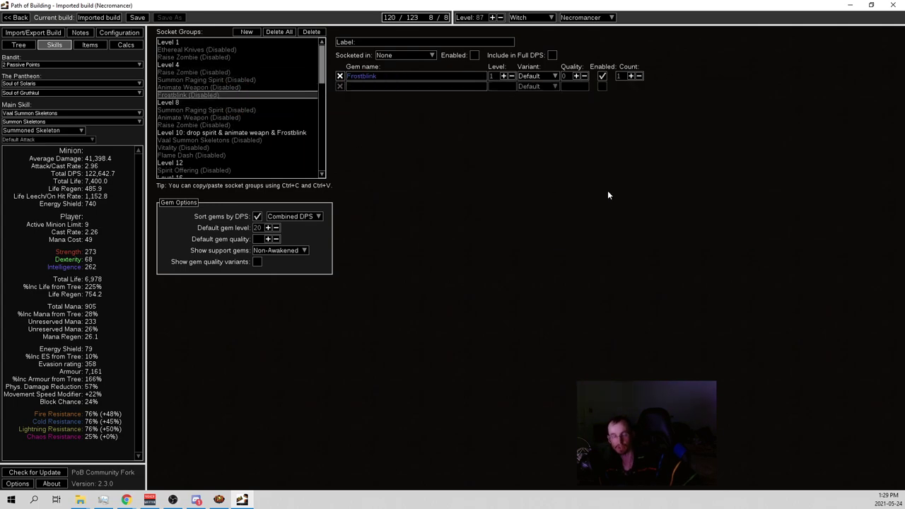
- Review the linked gems in the Level 8 Summon Raging Spirit, Animate Weapon and Raise Zombie groups
left_click(213, 112)
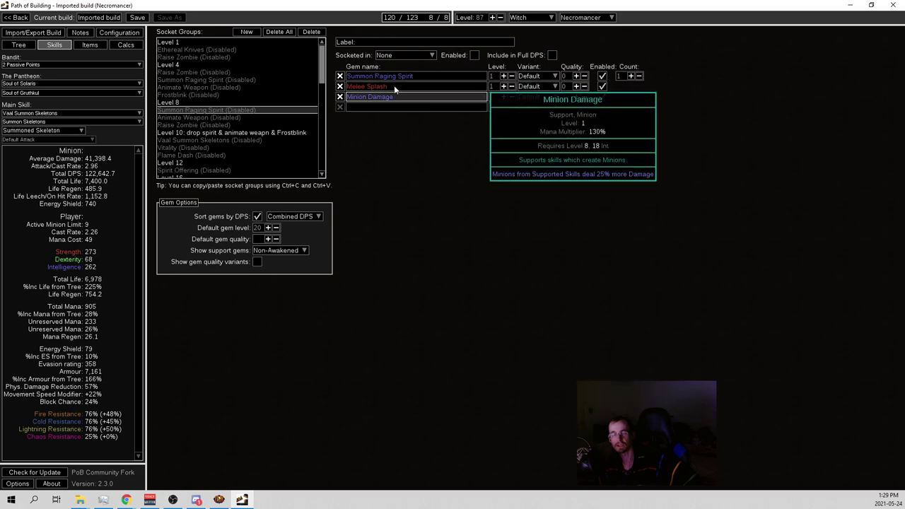
left_click(216, 117)
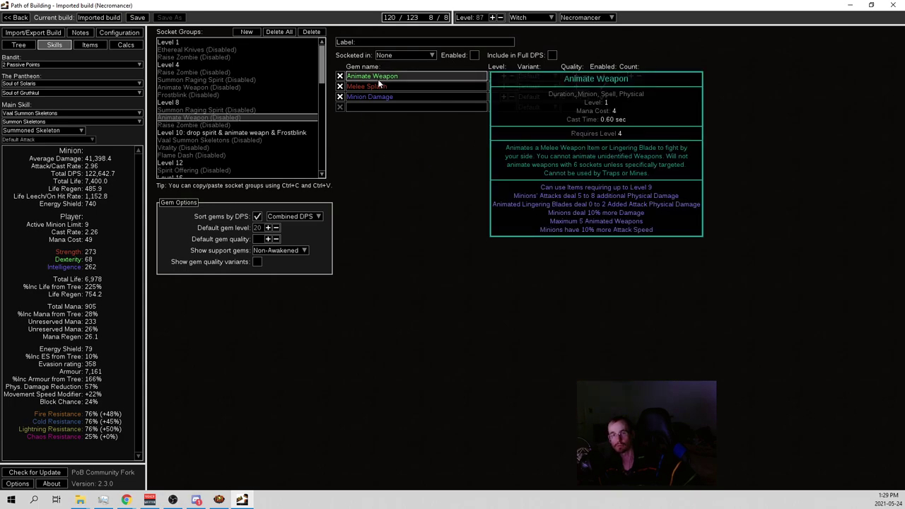
left_click(169, 125)
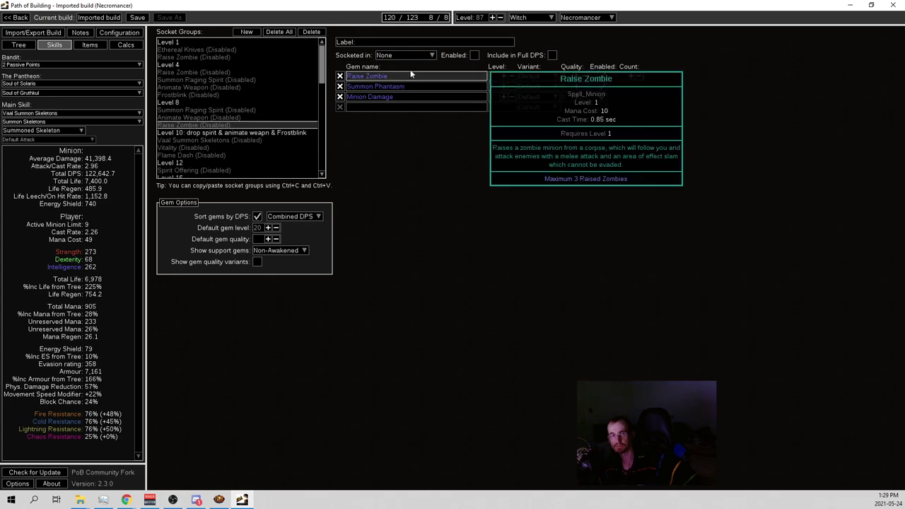
- Inspect the Level 10 heading, its Vaal Summon Skeletons, Vitality and Flame Dash groups, and the Level 12 Spirit Offering gem
left_click(216, 133)
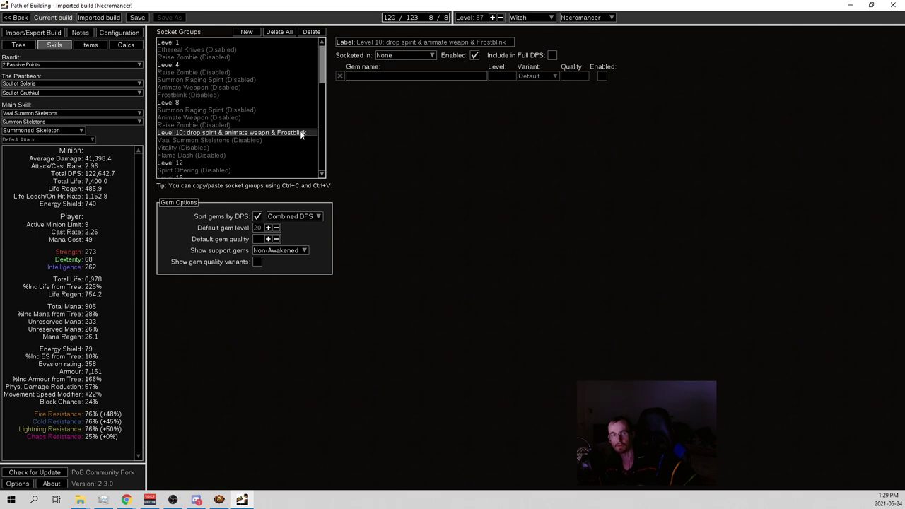
left_click(219, 140)
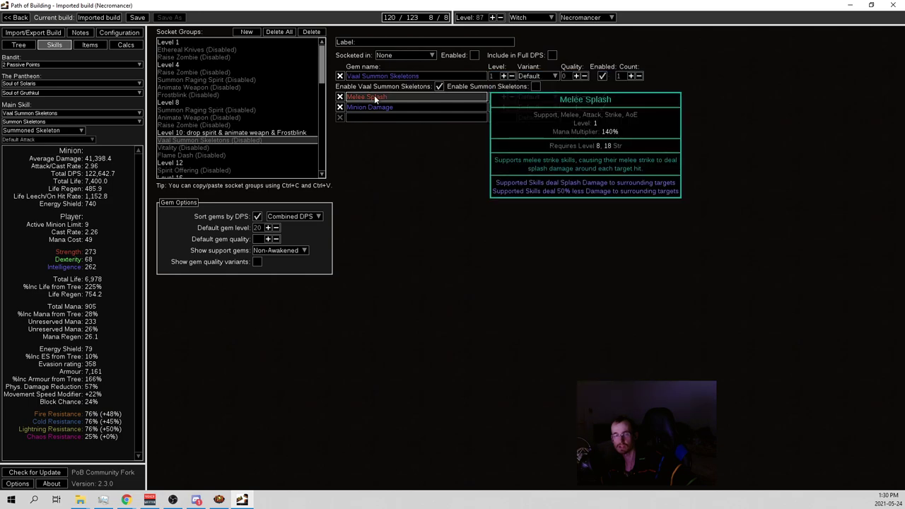
left_click(241, 147)
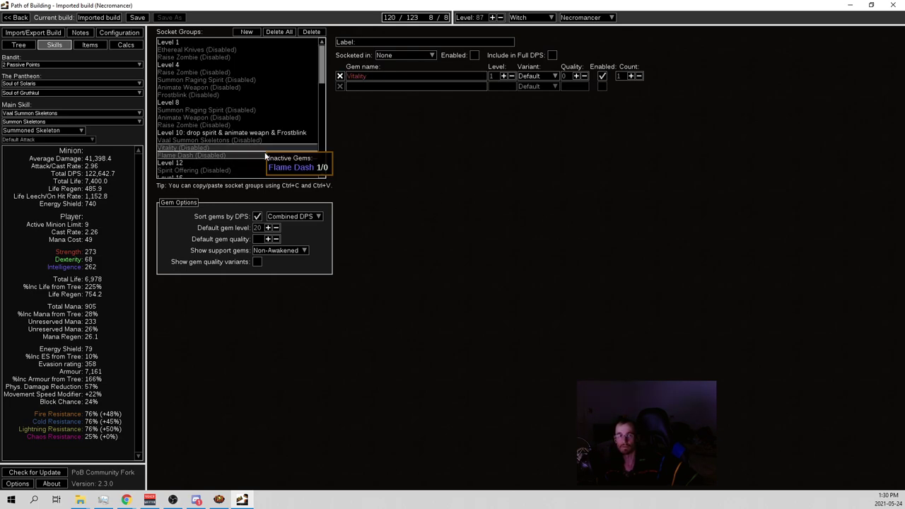
left_click(265, 156)
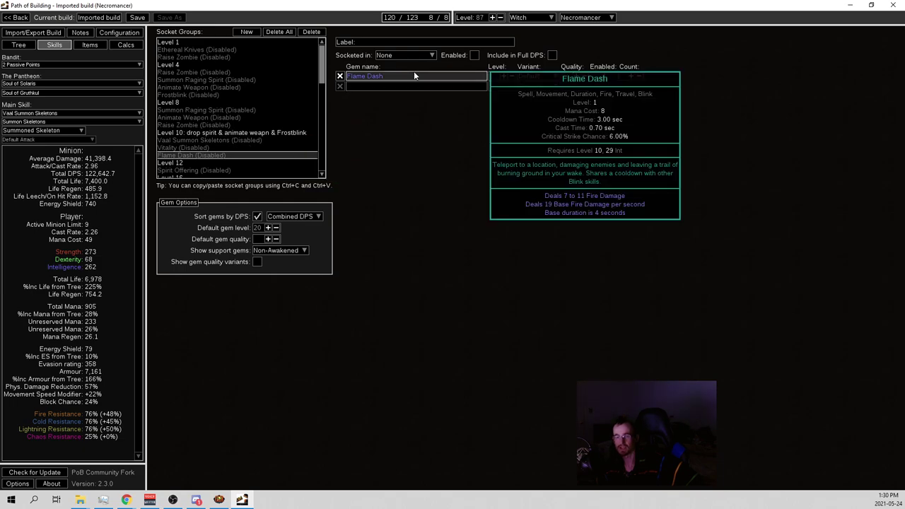
scroll(246, 111, "down", 1)
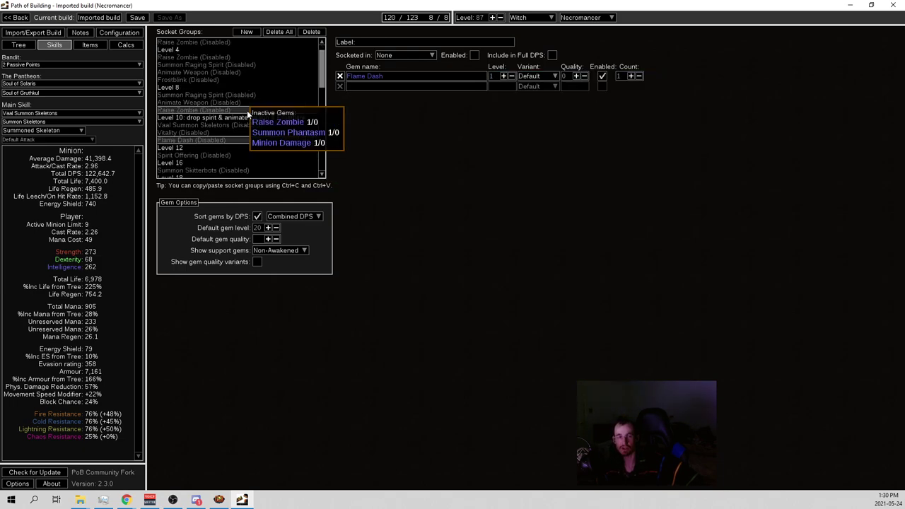
left_click(212, 154)
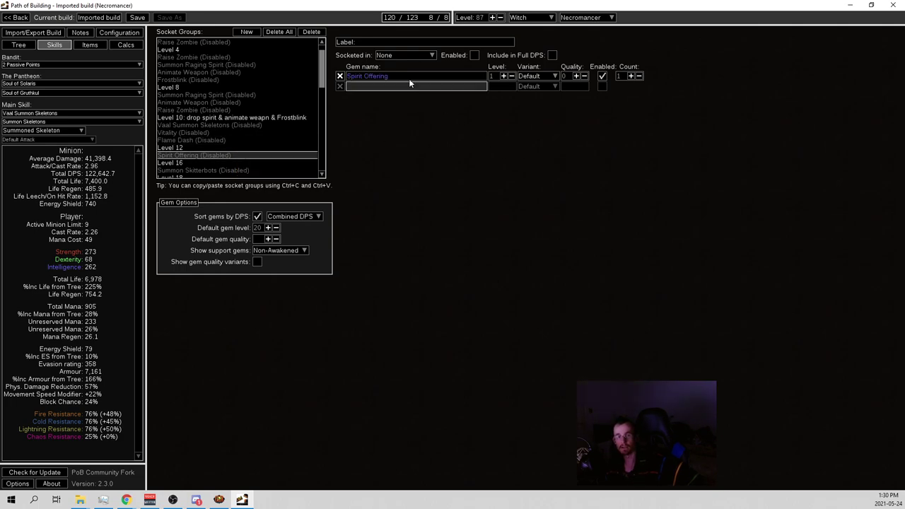
mouse_move(413, 79)
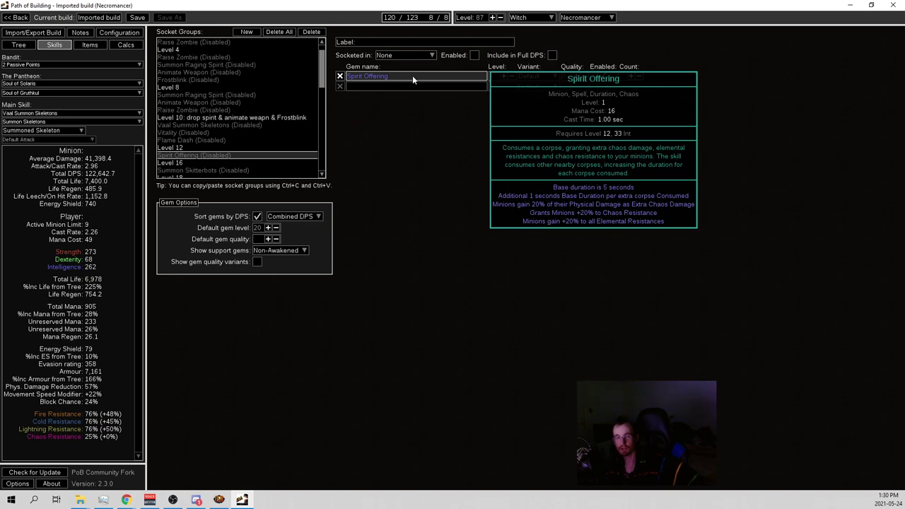
- Return to the passive tree and switch it to the 24 Points version
left_click(18, 44)
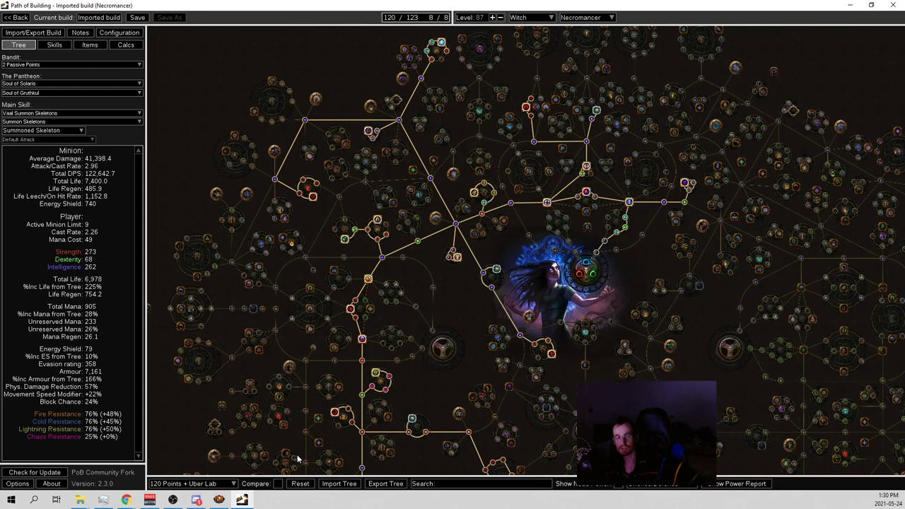
left_click(230, 483)
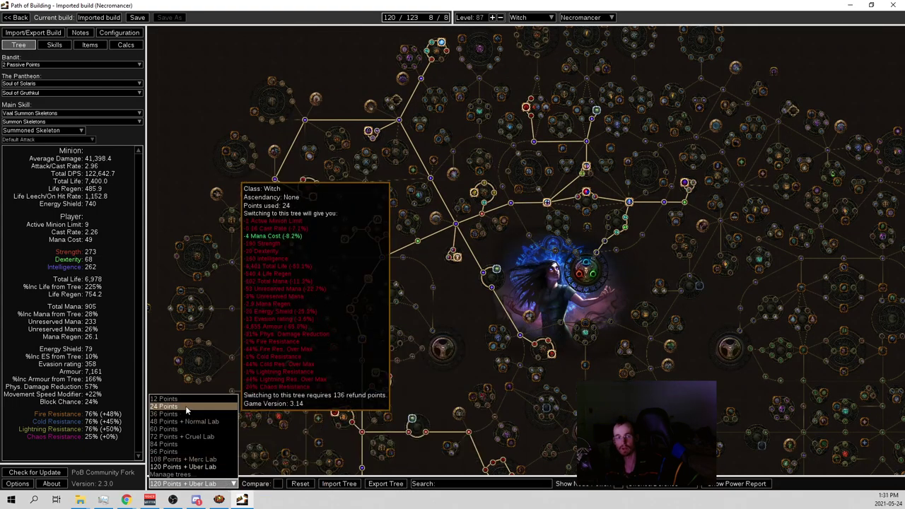
left_click(187, 408)
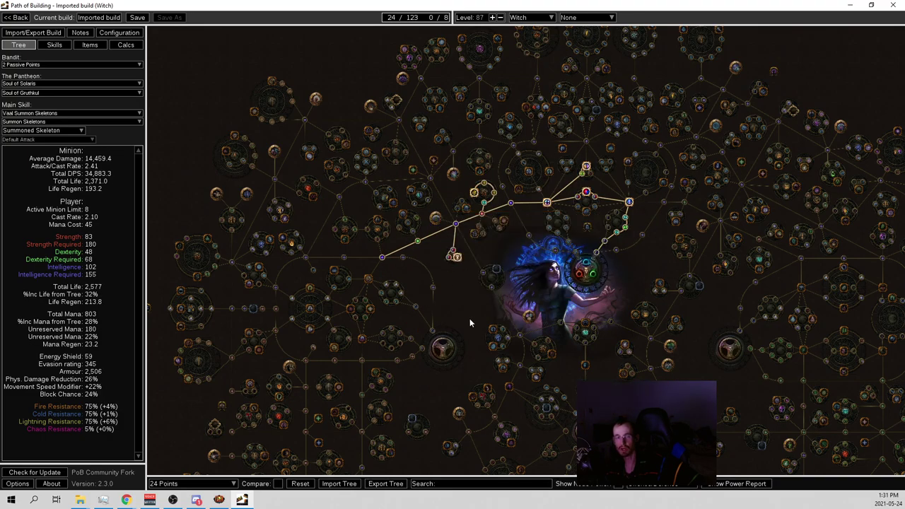
left_click(225, 483)
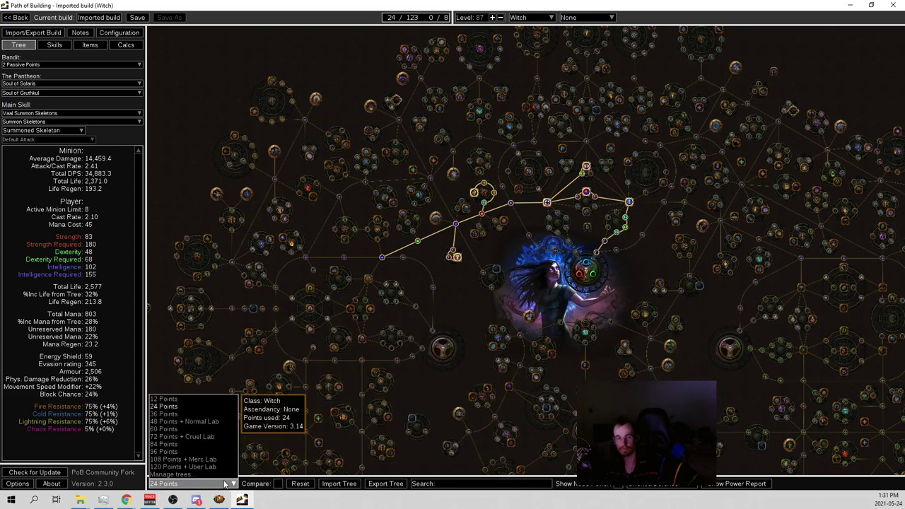
left_click(162, 406)
- View the 36 Points tree version for comparison and return to the 24 Points version
left_click(185, 484)
left_click(183, 414)
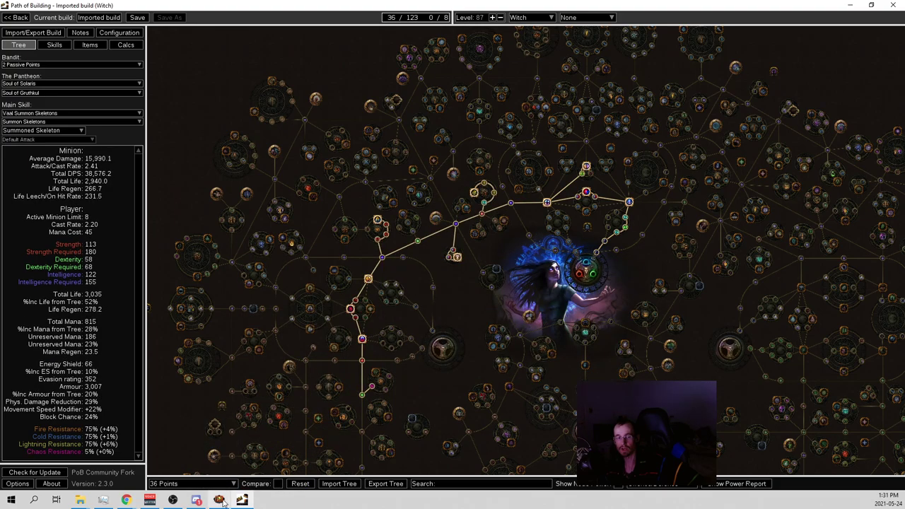
left_click(190, 484)
left_click(192, 407)
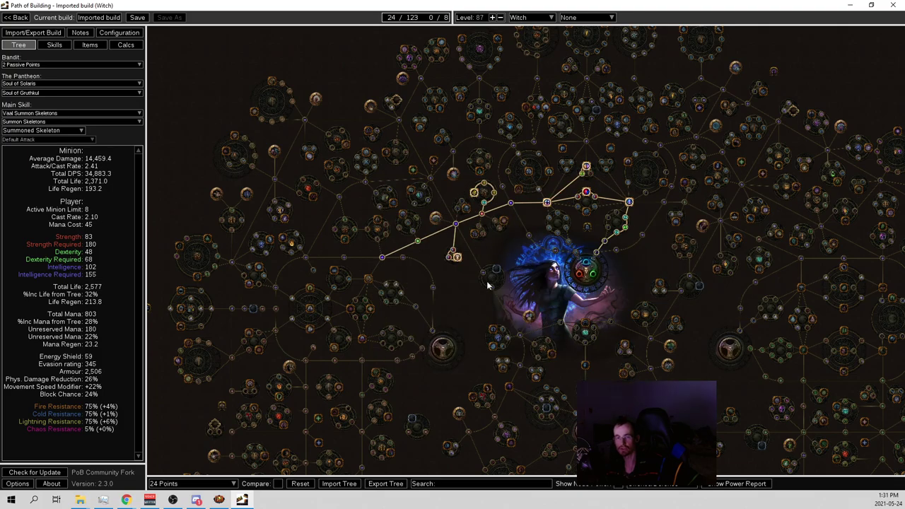
- Go back to the skill groups and inspect Level 16 Summon Skitterbots and the Level 18 Vaal Summon Skeletons and Raise Zombie links
left_click(59, 46)
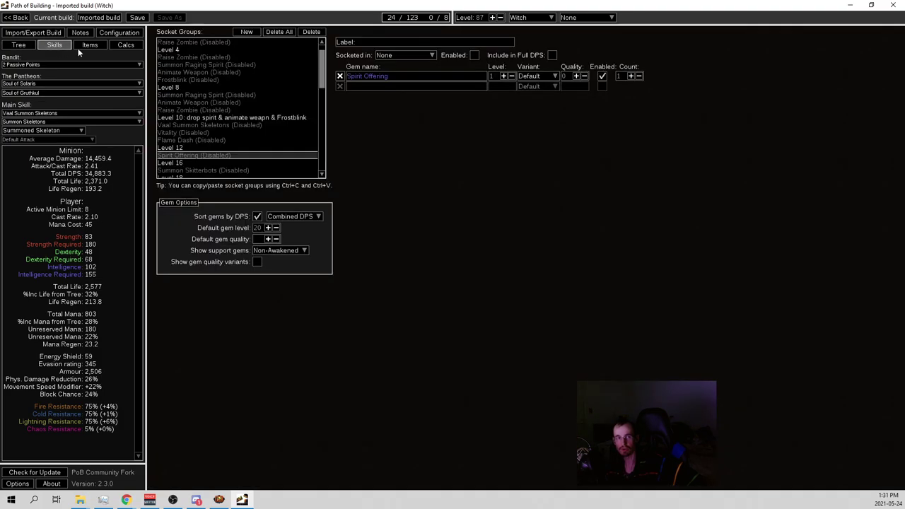
scroll(243, 162, "down", 2)
left_click(220, 142)
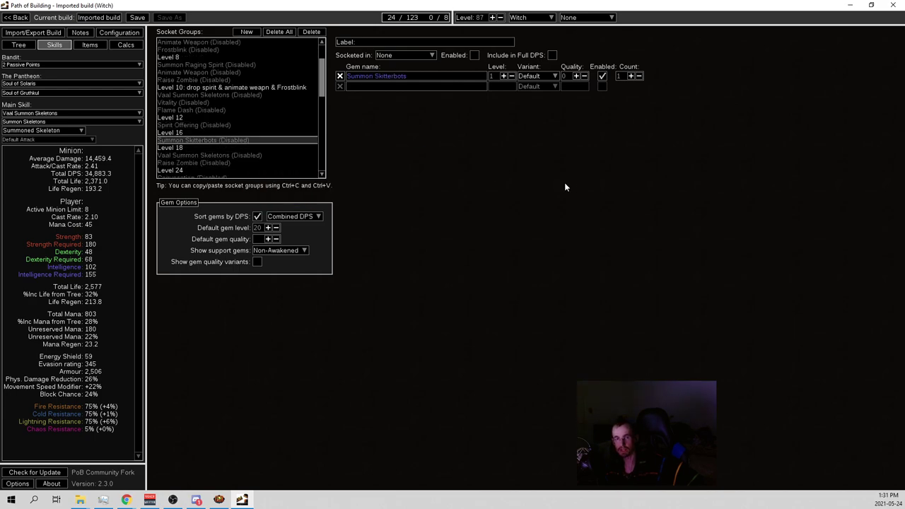
scroll(235, 141, "down", 1)
left_click(235, 140)
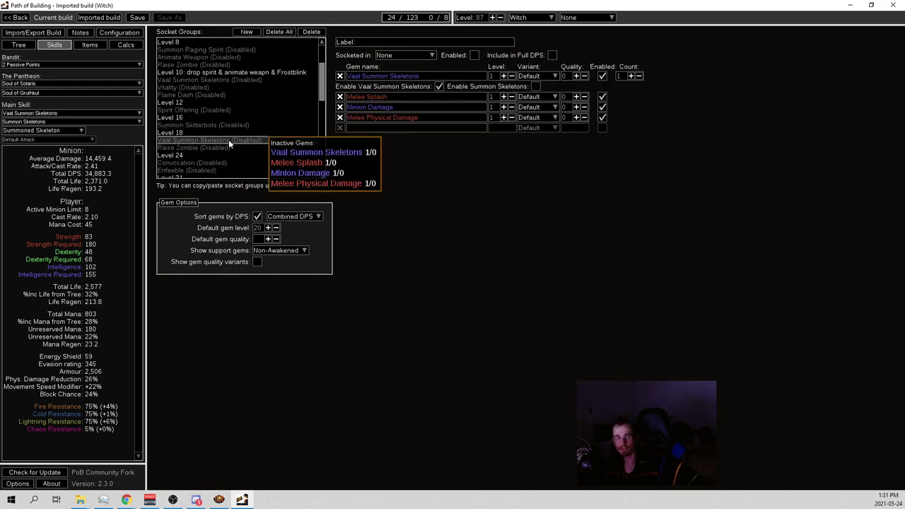
left_click(404, 128)
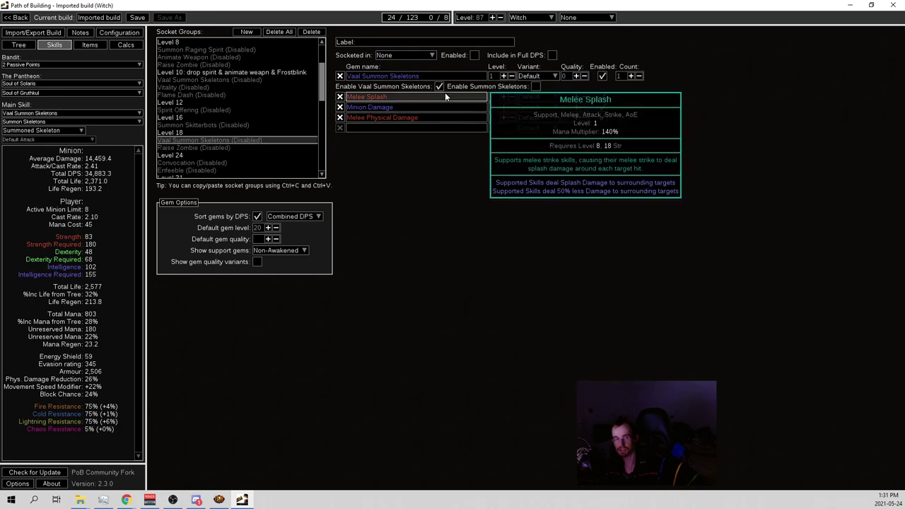
left_click(187, 148)
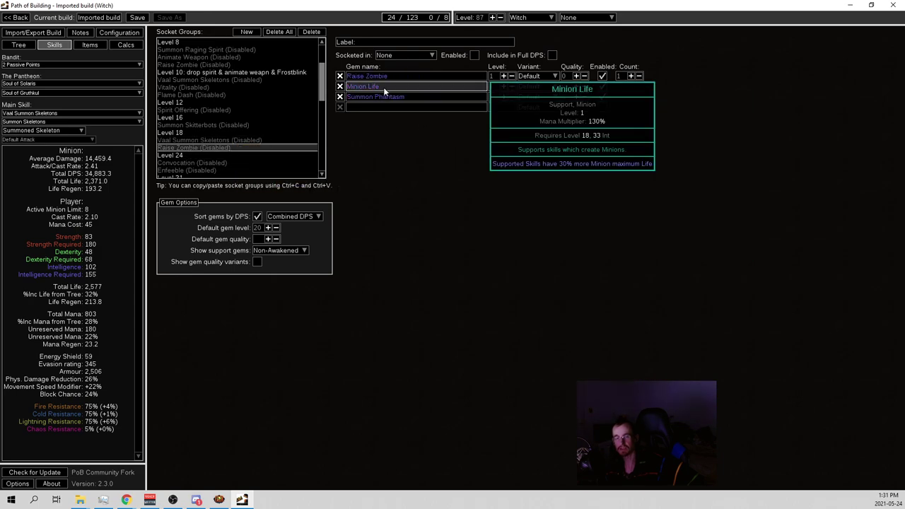
- Inspect the Level 24 Convocation and Enfeeble gem groups
scroll(219, 138, "down", 1)
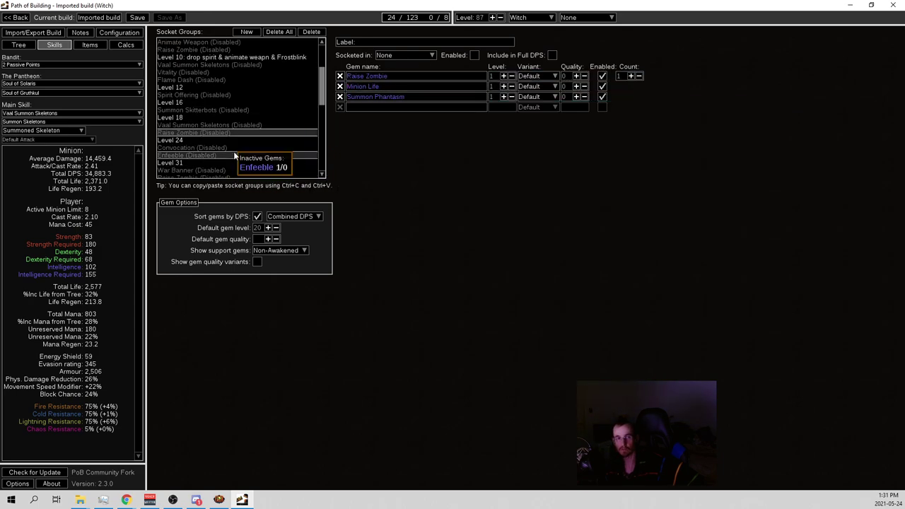
left_click(230, 149)
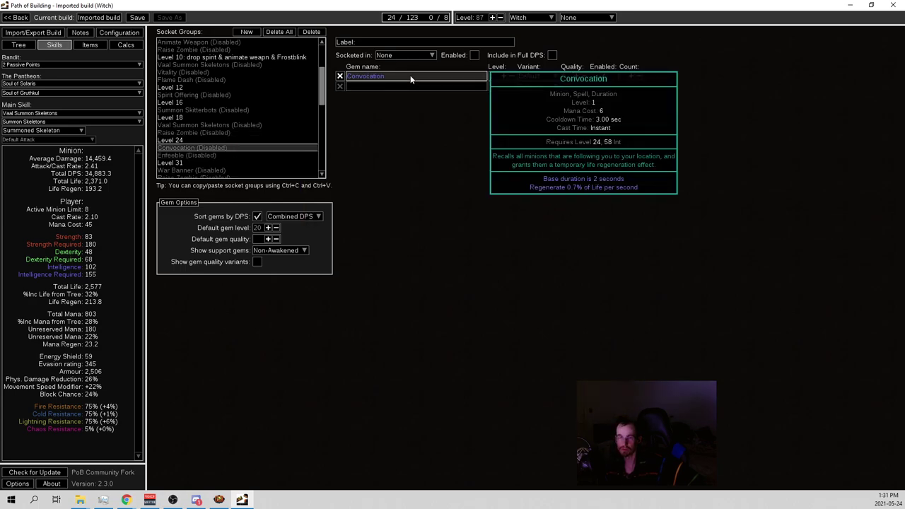
left_click(189, 153)
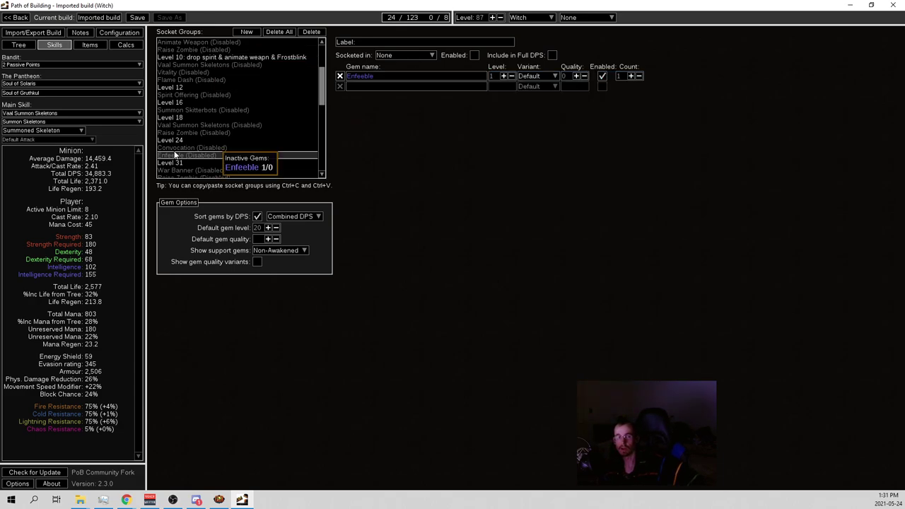
- Open the Level 31 War Banner group and read the Generosity and War Banner gem details
scroll(183, 144, "down", 2)
left_click(171, 111)
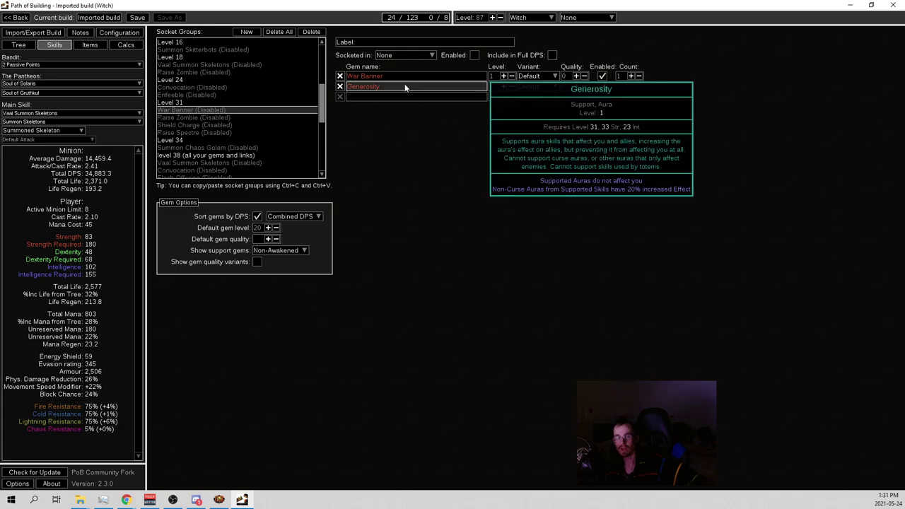
mouse_move(398, 86)
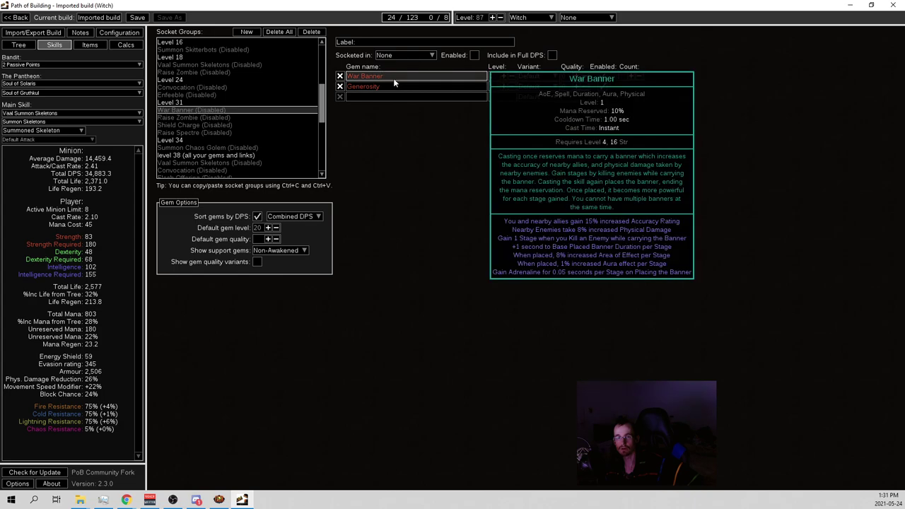
- Inspect the Level 31 Raise Zombie, Shield Charge and Raise Spectre groups, reading the Minion Life, Lifetap and Raise Spectre gem details
mouse_move(226, 117)
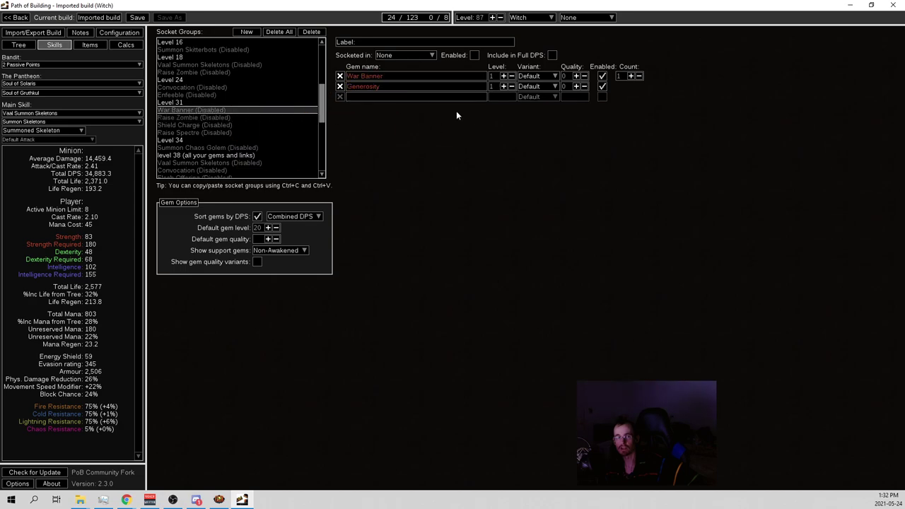
left_click(205, 118)
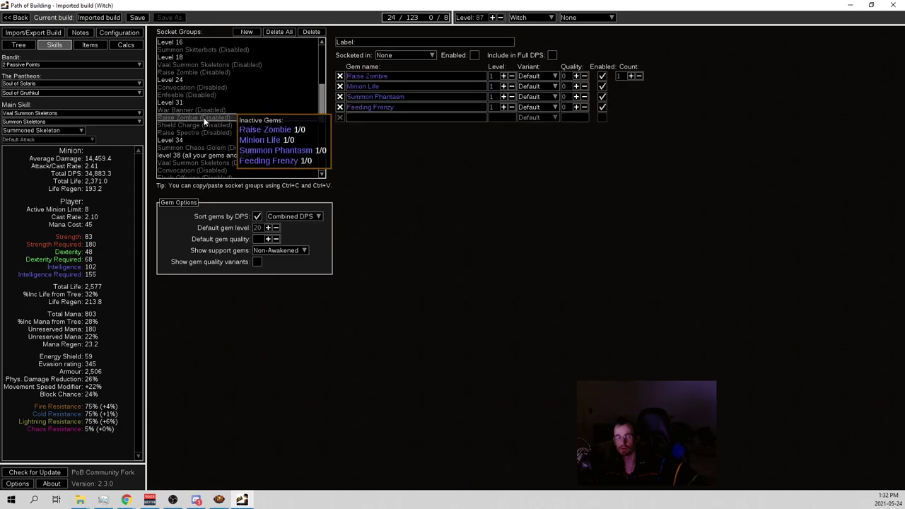
mouse_move(412, 111)
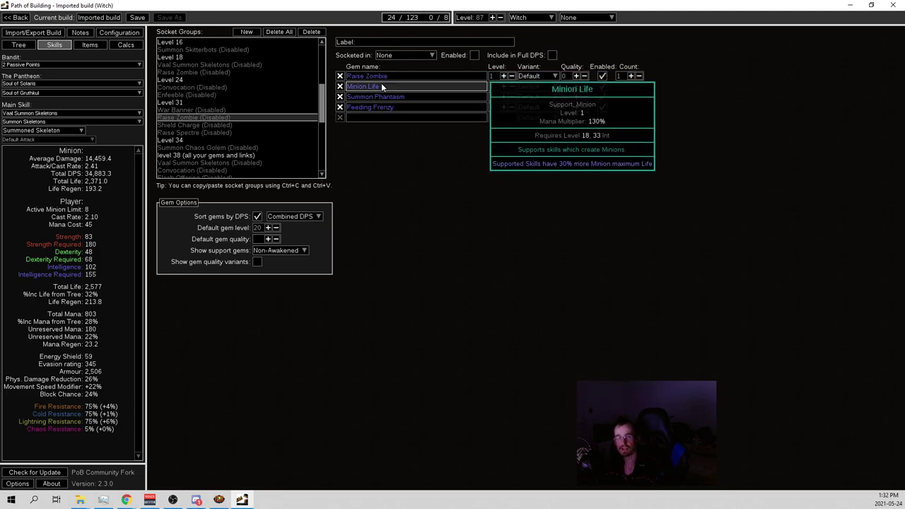
left_click(222, 126)
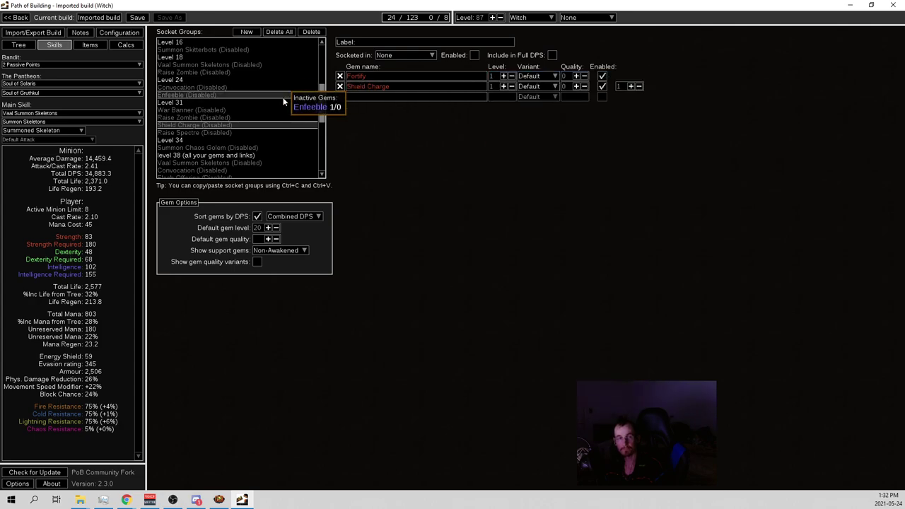
left_click(275, 132)
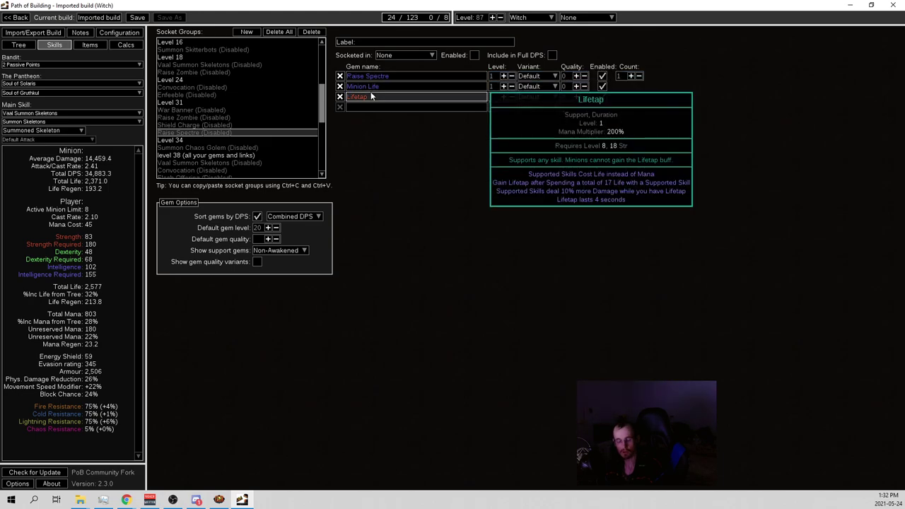
left_click(371, 96)
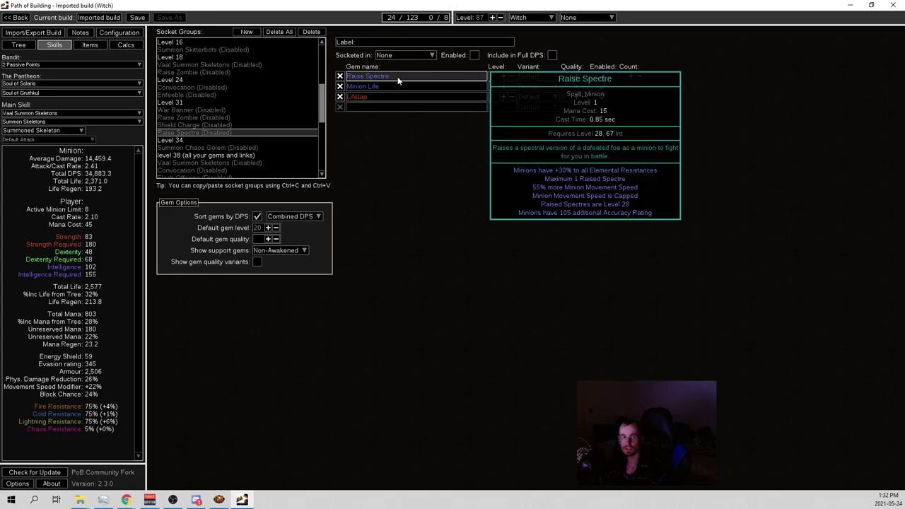
- View the Level 34 Summon Chaos Golem group and compare the Level 18 and level 38 Vaal Summon Skeletons links, including Brutality
left_click(236, 150)
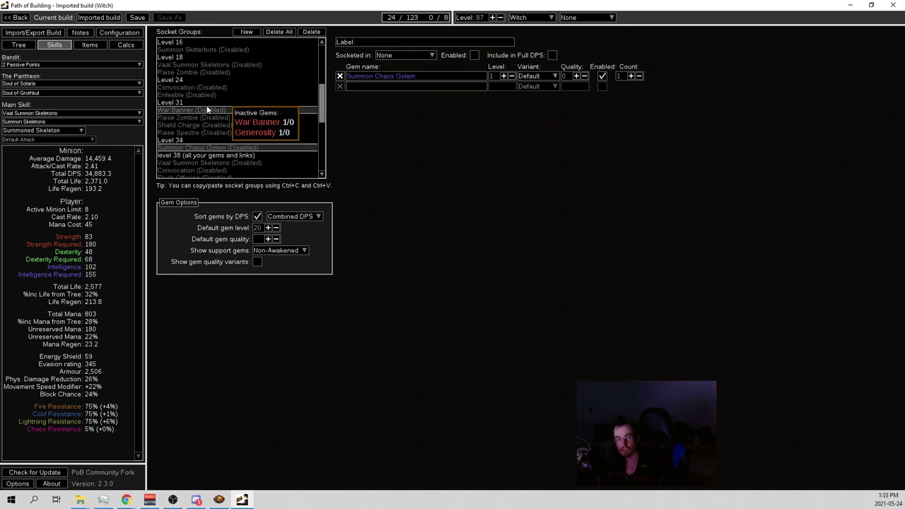
scroll(208, 99, "up", 1)
left_click(217, 79)
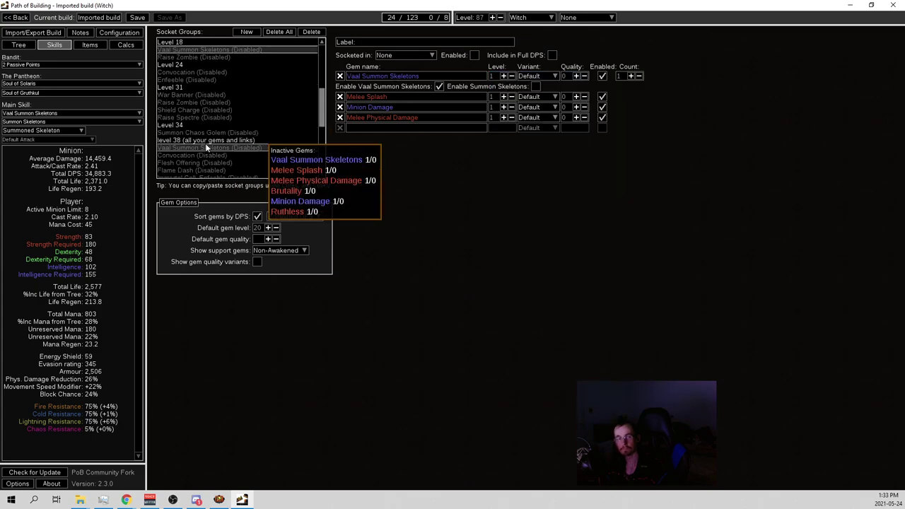
scroll(205, 143, "down", 2)
left_click(205, 144)
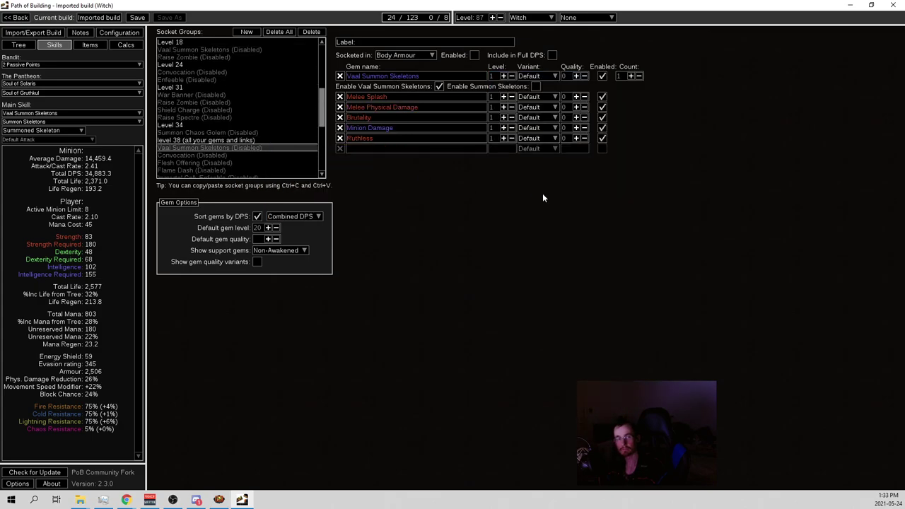
scroll(276, 145, "down", 3)
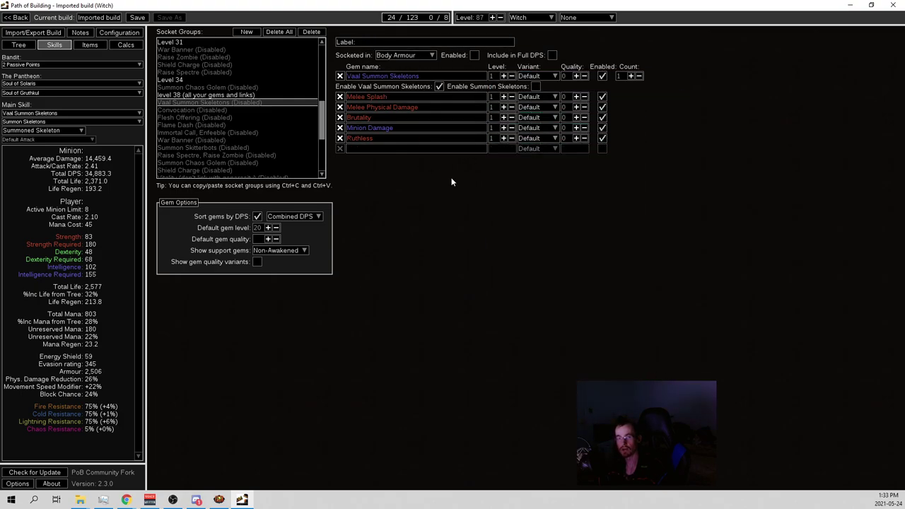
mouse_move(393, 121)
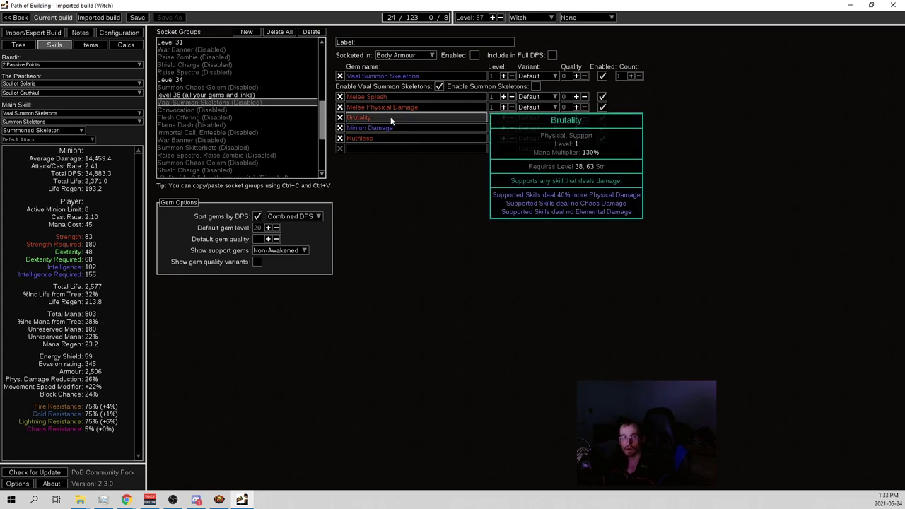
- Review the level 38 Flesh Offering, Vaal Summon Skeletons and Convocation groups, checking the item each one is socketed in
left_click(202, 115)
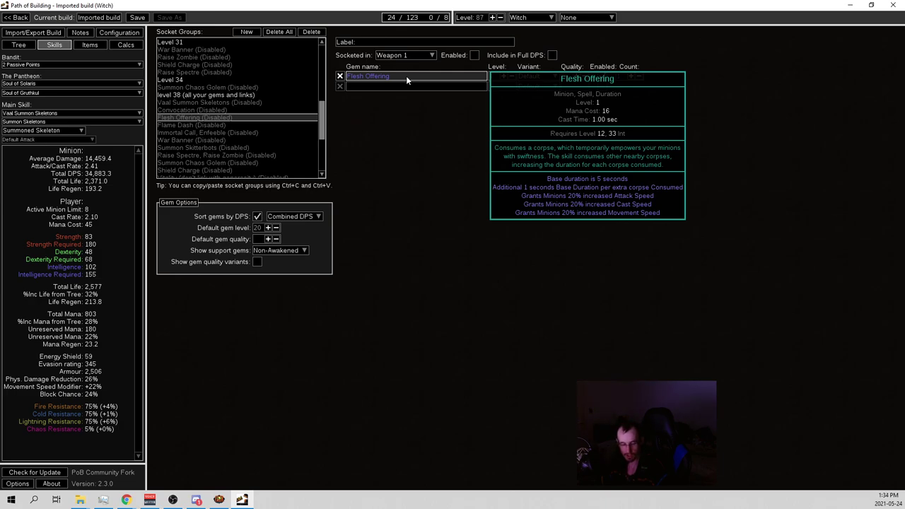
left_click(209, 103)
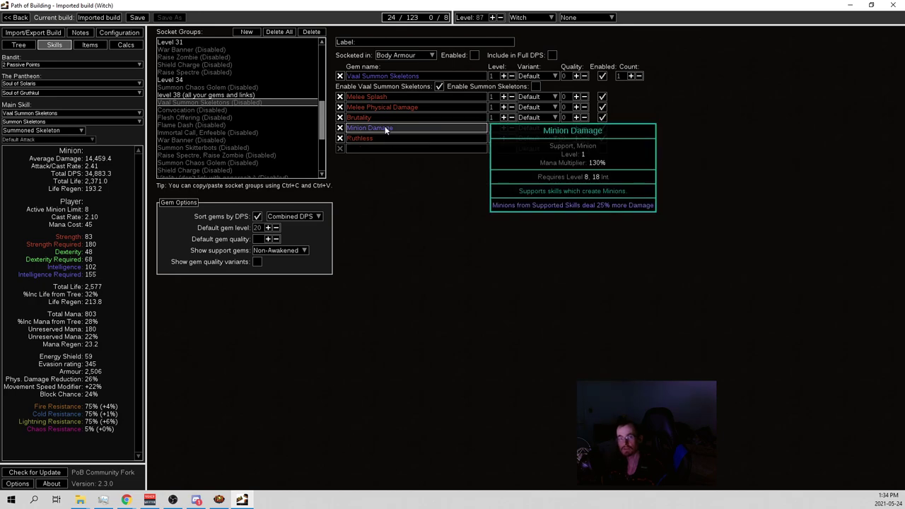
left_click(210, 111)
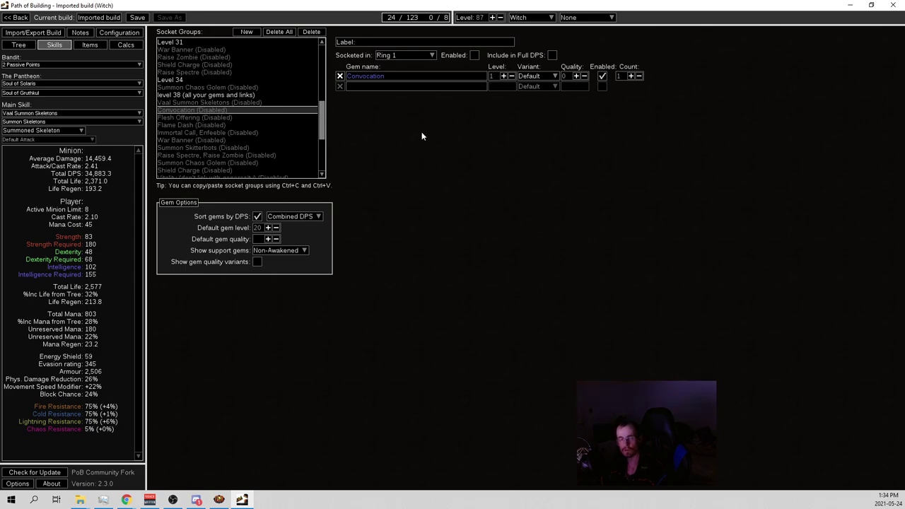
left_click(206, 101)
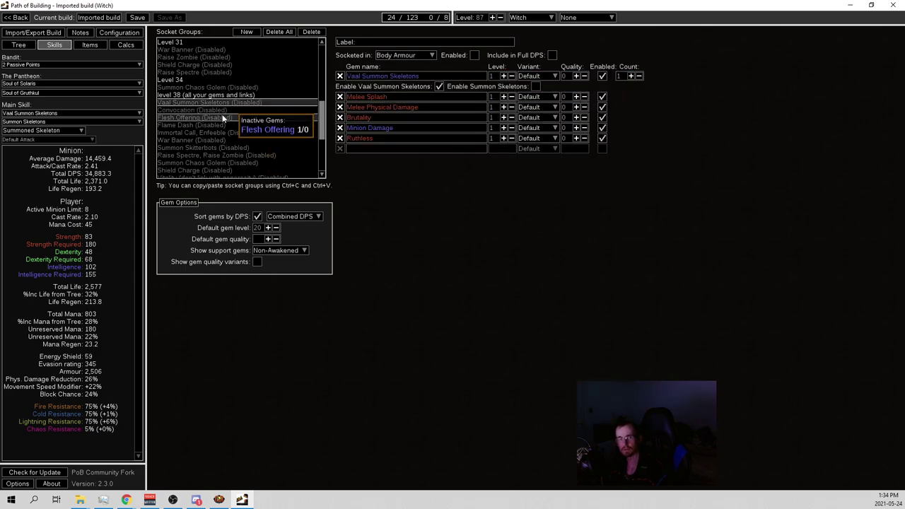
left_click(223, 118)
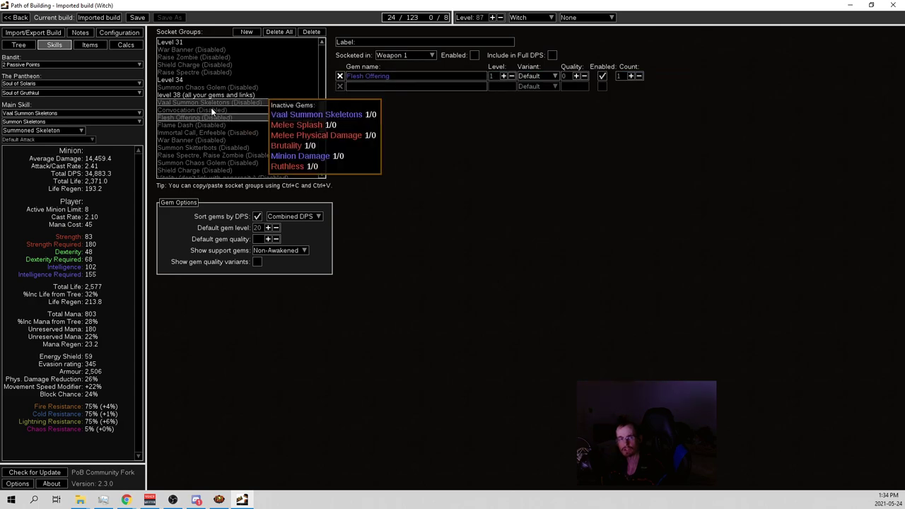
left_click(225, 112)
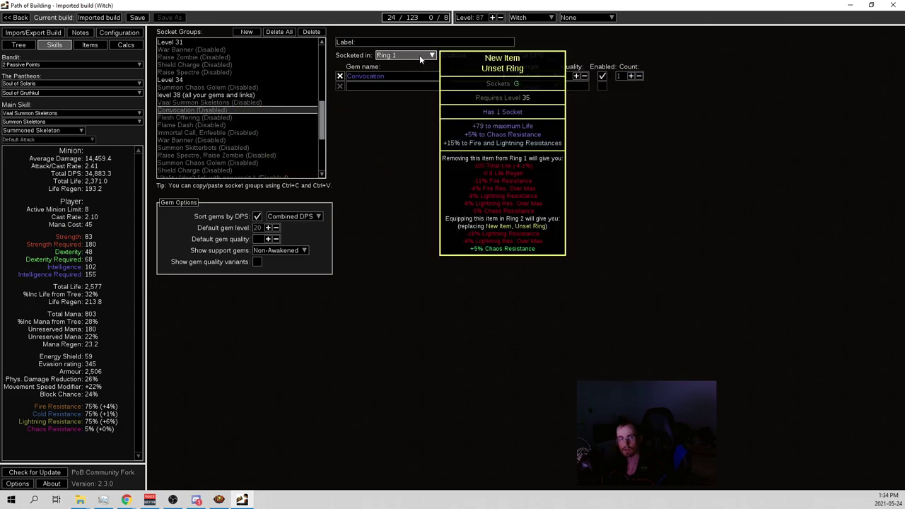
left_click(215, 119)
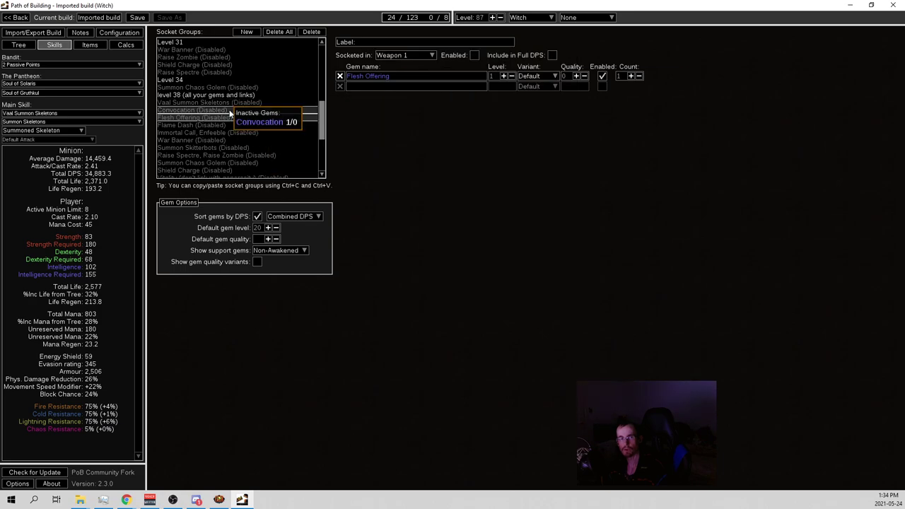
- Inspect the level 38 Flame Dash group and the Immortal Call and Enfeeble group linked to Cast when Damage Taken
left_click(216, 124)
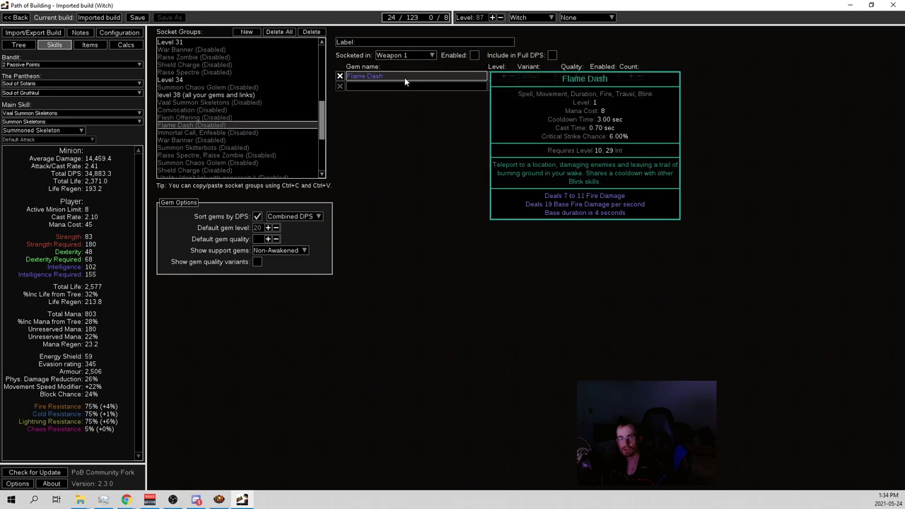
left_click(215, 132)
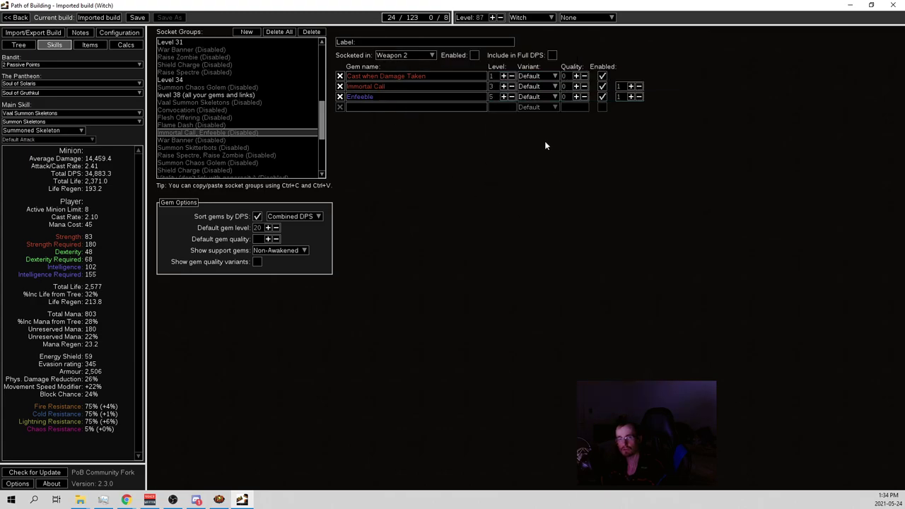
mouse_move(404, 78)
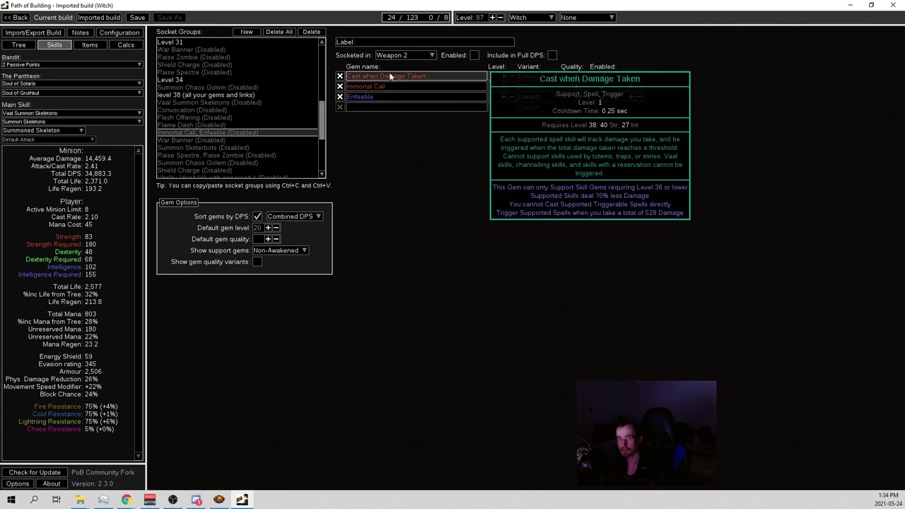
- Inspect the level 38 War Banner, Summon Skitterbots and combined Raise Spectre and Raise Zombie groups with their support gems
left_click(212, 140)
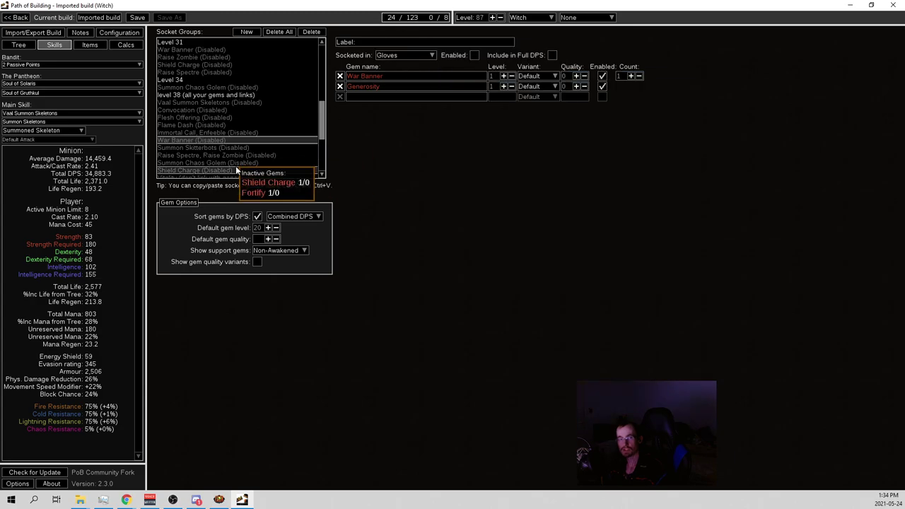
left_click(222, 150)
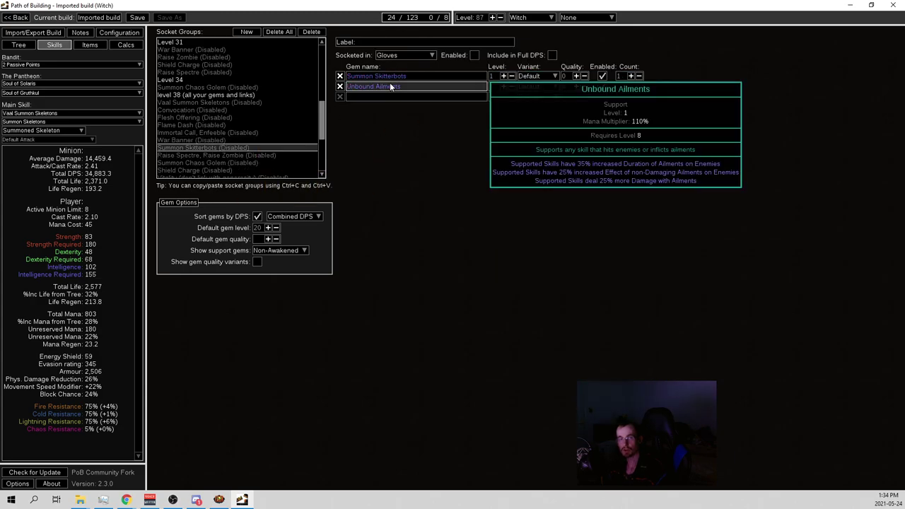
mouse_move(404, 54)
left_click(234, 153)
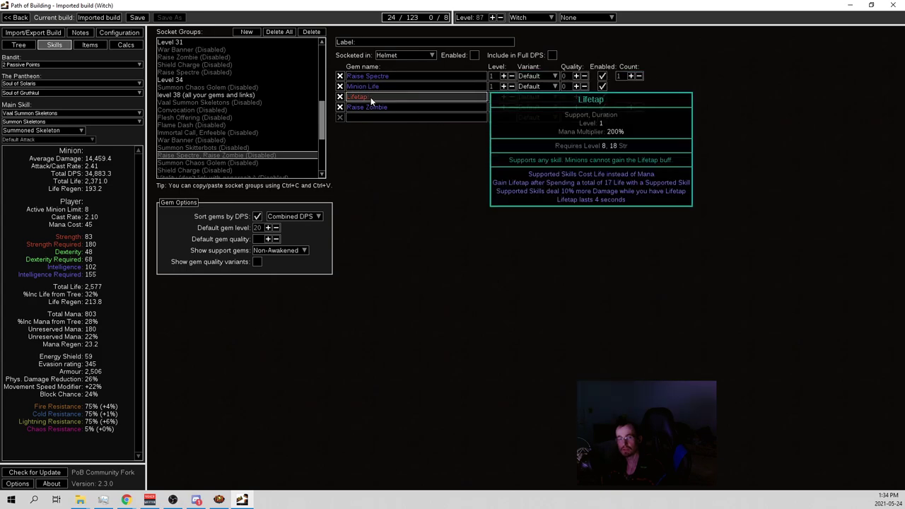
mouse_move(371, 110)
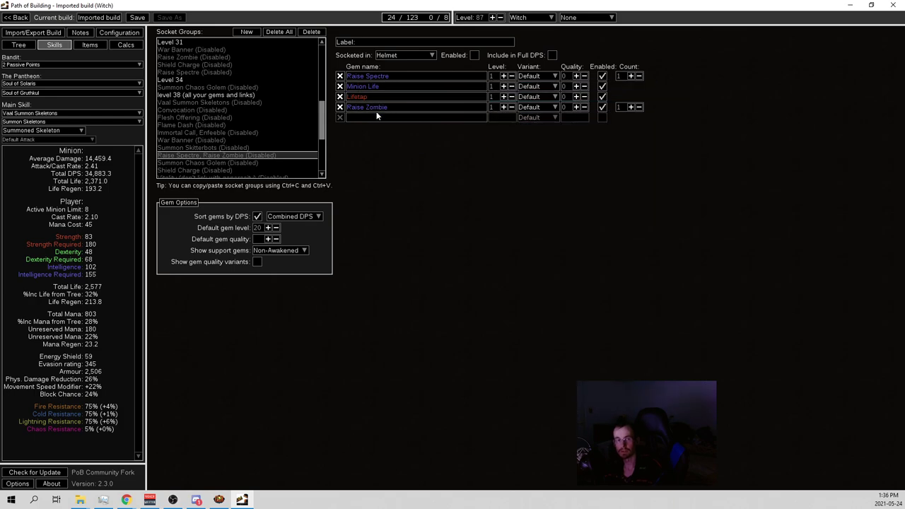
- Inspect the level 38 Summon Chaos Golem, Shield Charge, Vitality and Desecrate groups
left_click(249, 163)
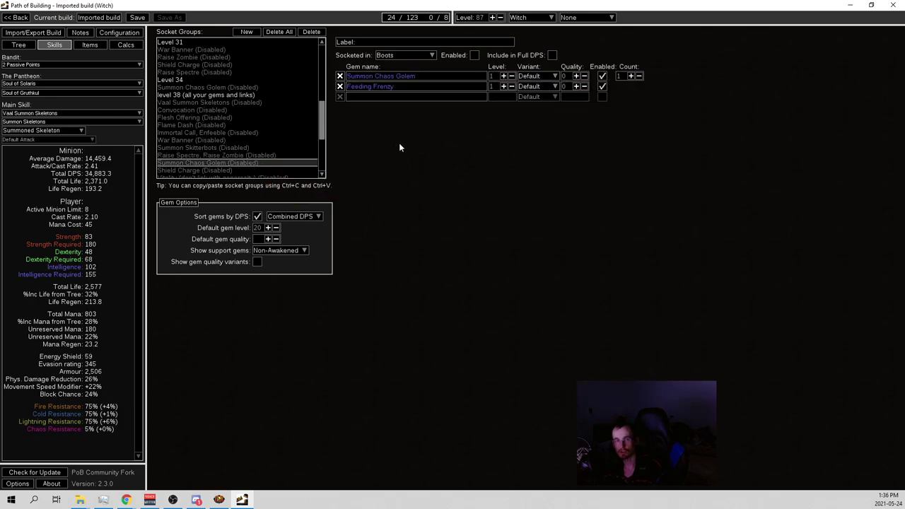
scroll(230, 174, "down", 1)
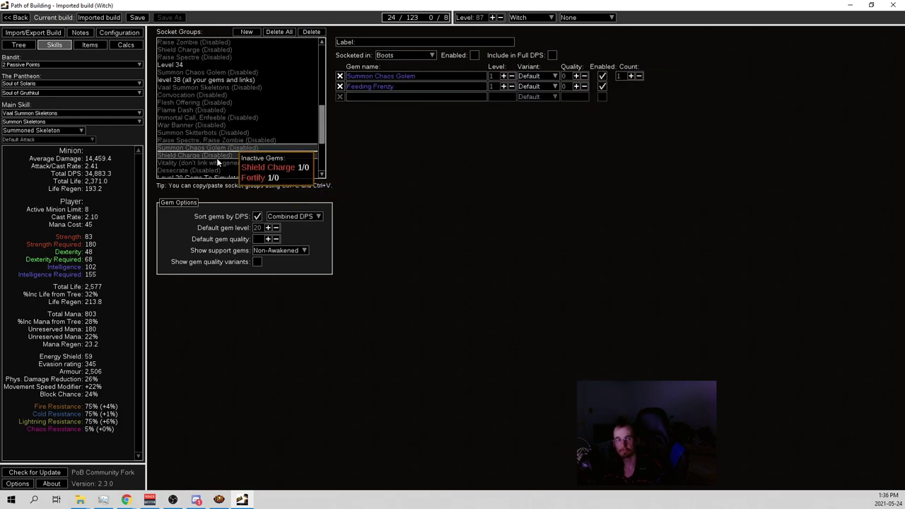
left_click(216, 157)
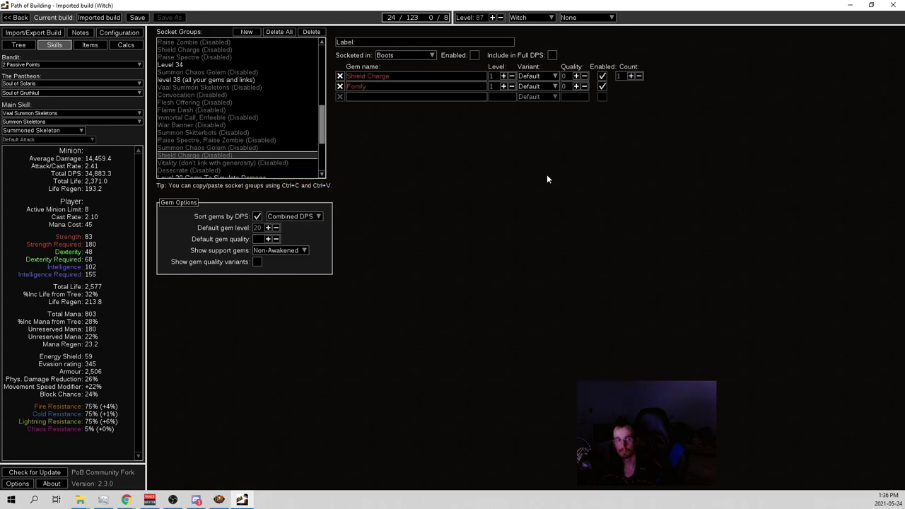
mouse_move(419, 86)
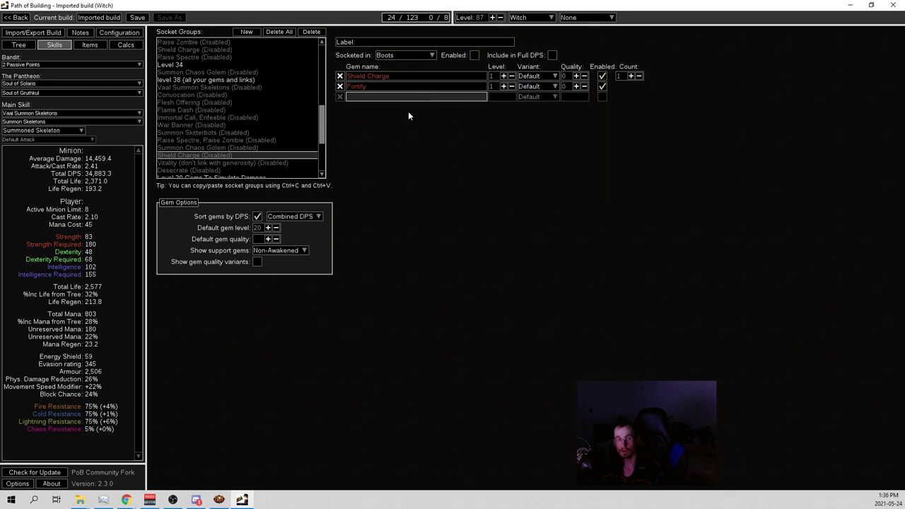
left_click(230, 148)
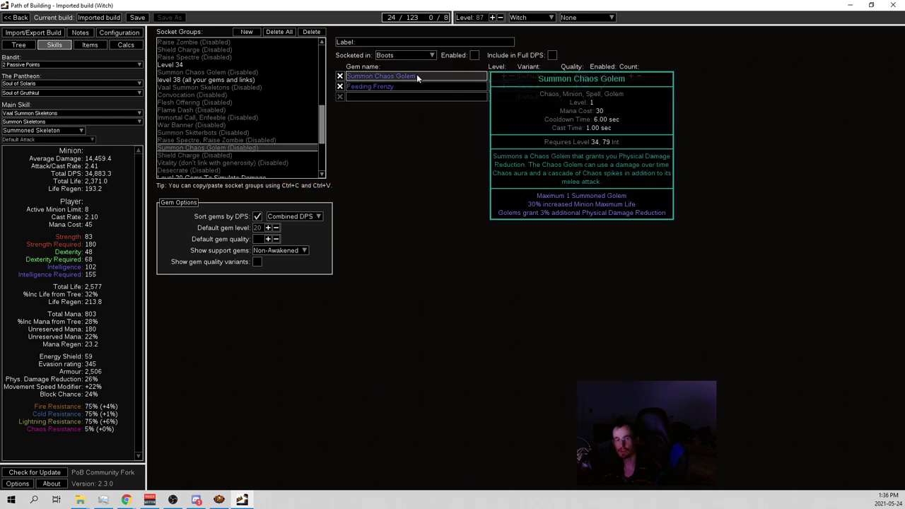
left_click(232, 156)
left_click(230, 163)
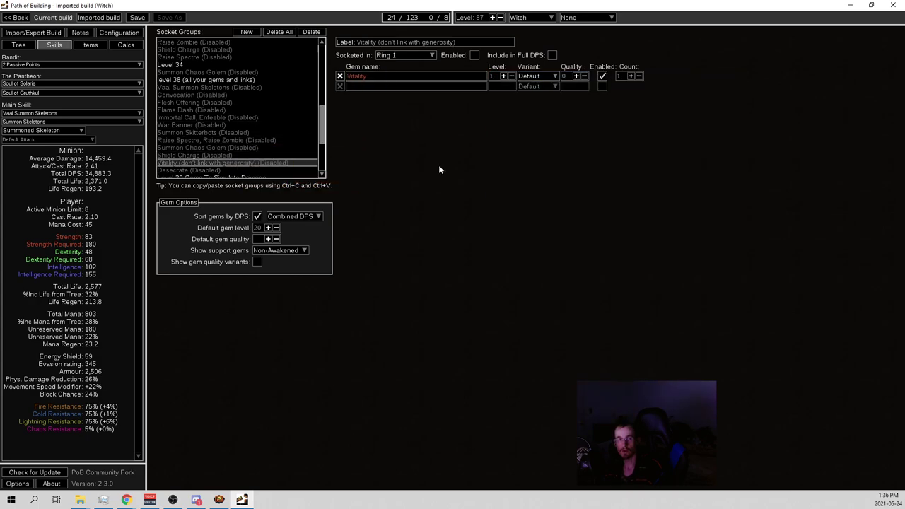
scroll(213, 152, "down", 1)
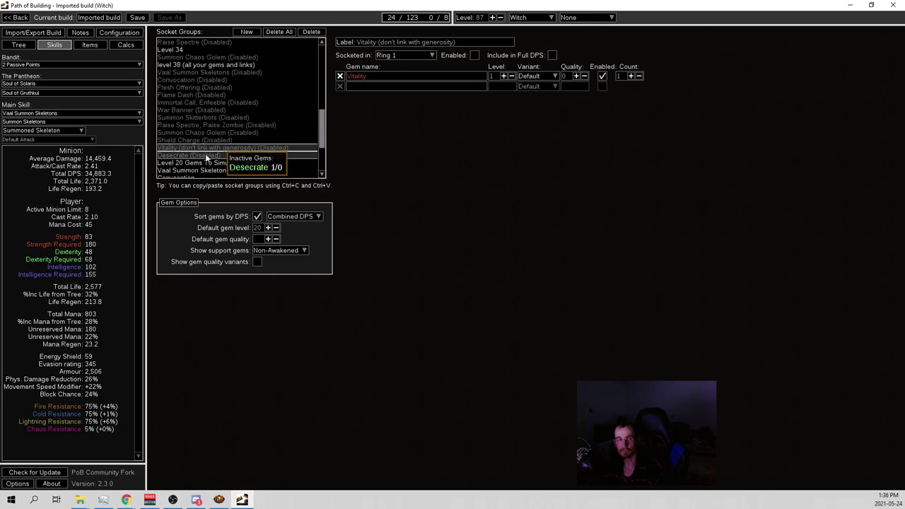
left_click(205, 153)
- Change the socket location of the level 38 Convocation group to Weapon 1
left_click(217, 79)
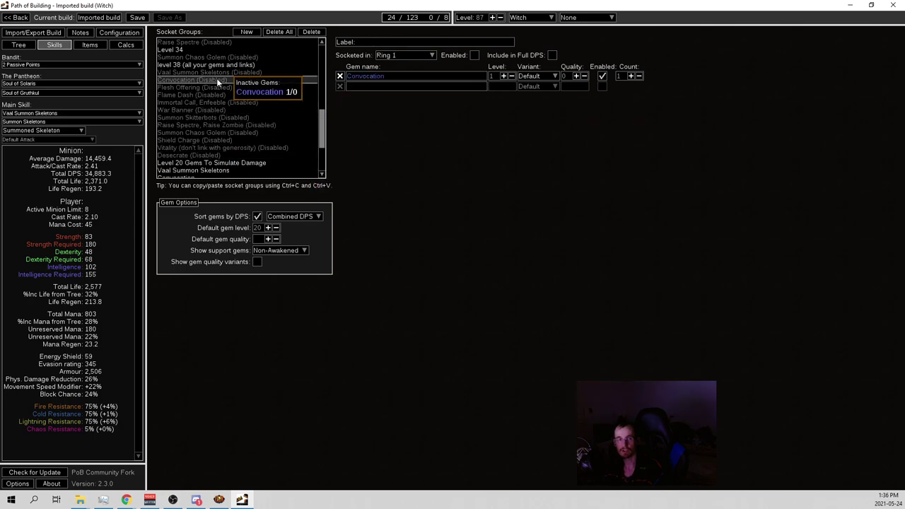
left_click(402, 55)
left_click(392, 72)
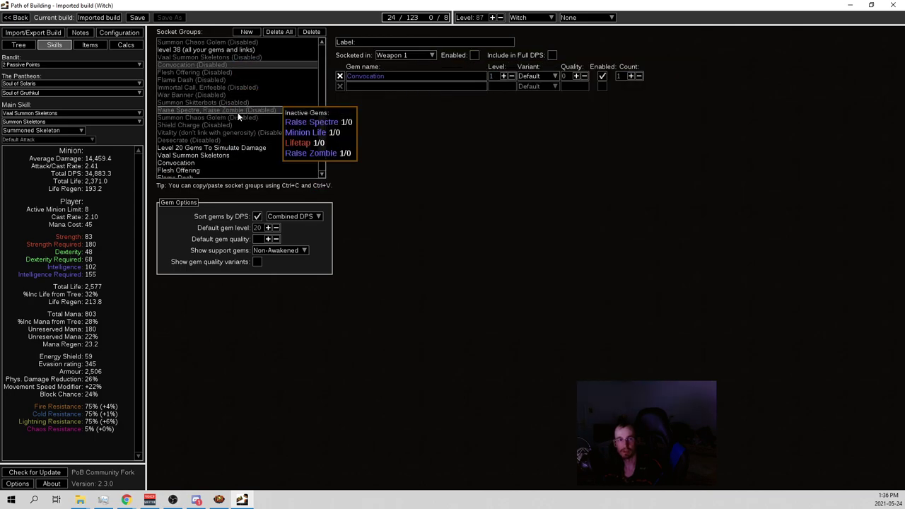
scroll(236, 117, "down", 1)
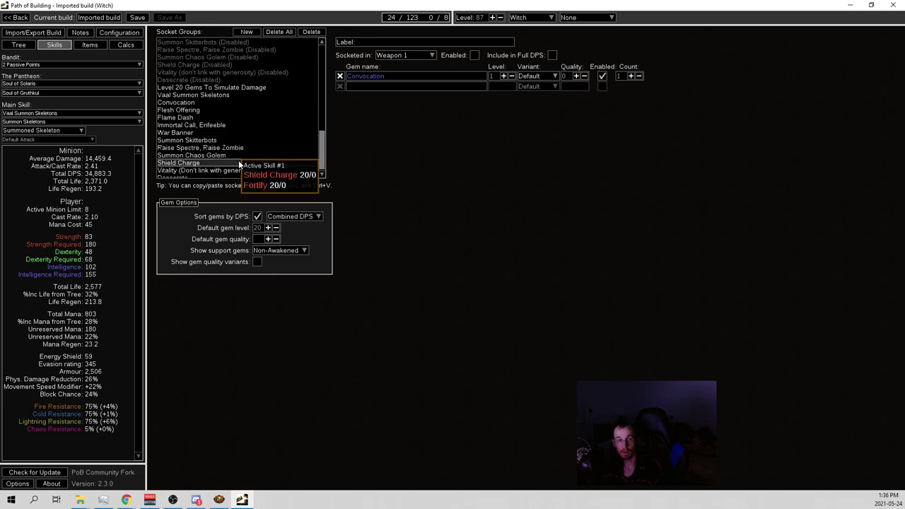
- Replace the Ruthless support with Maim in the level 38 Vaal Summon Skeletons group
scroll(283, 153, "down", 1)
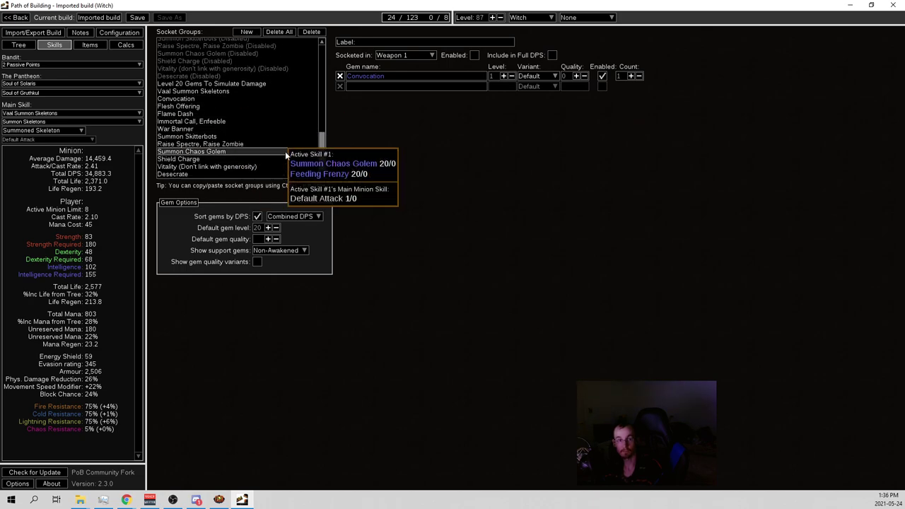
left_click(201, 90)
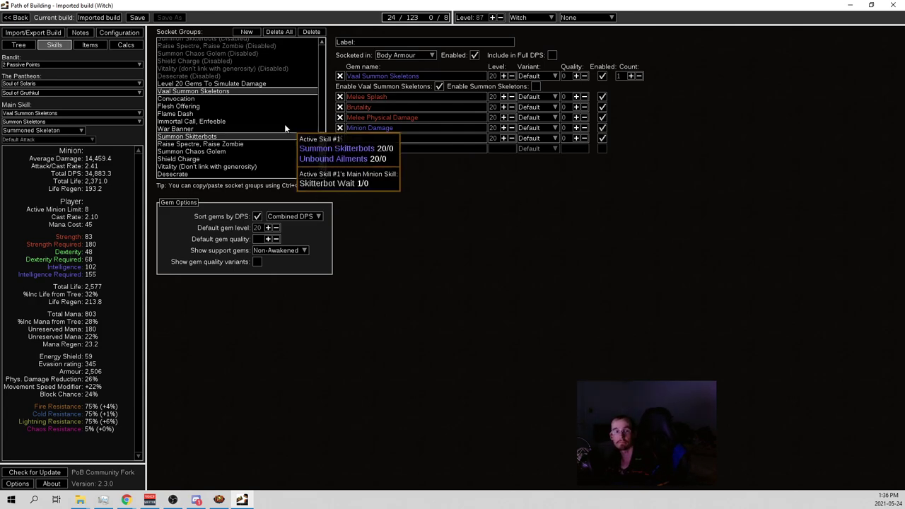
scroll(226, 130, "up", 4)
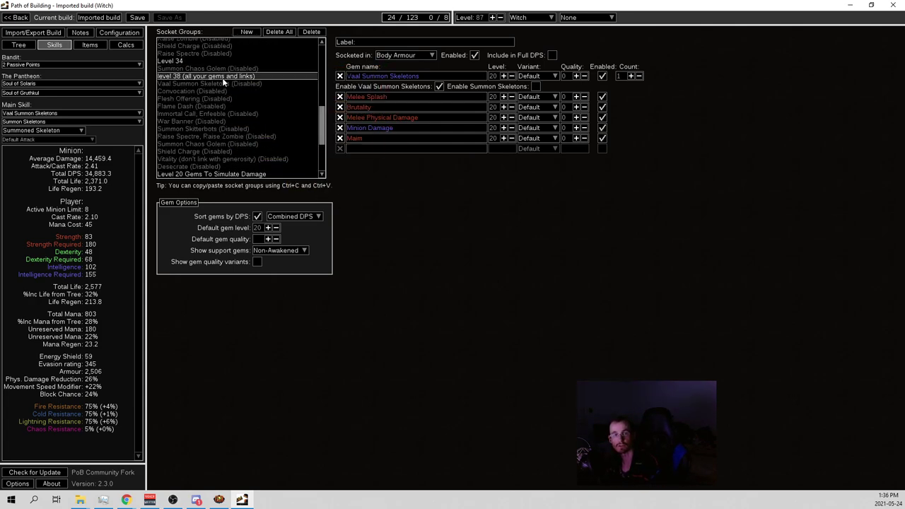
left_click(233, 92)
left_click(266, 86)
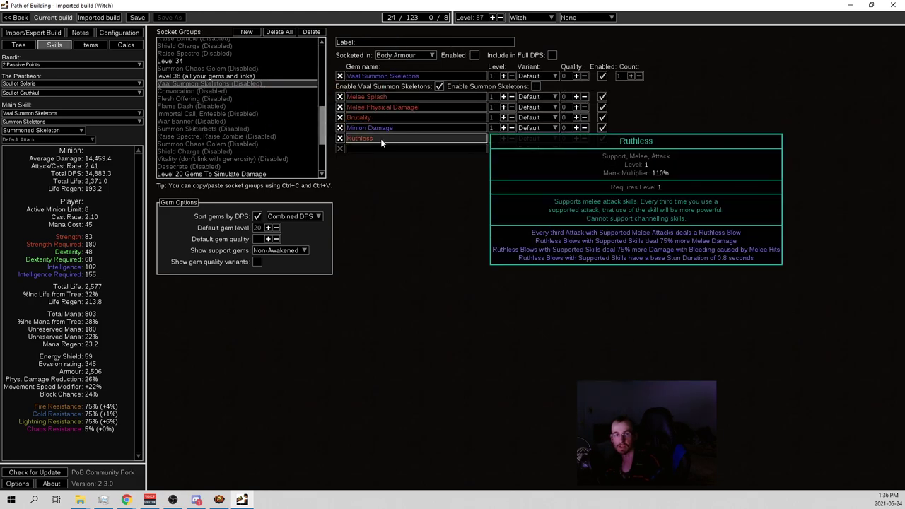
left_click(381, 139)
type("o")
left_click(364, 251)
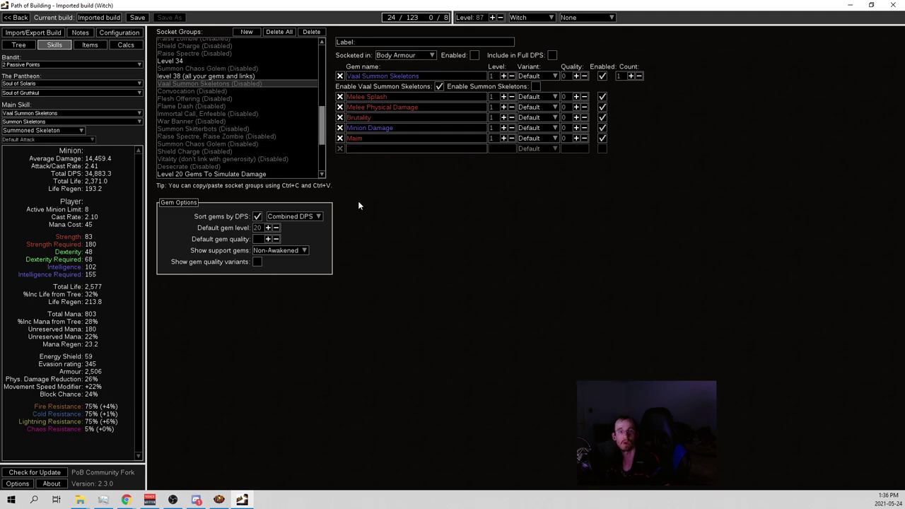
mouse_move(371, 141)
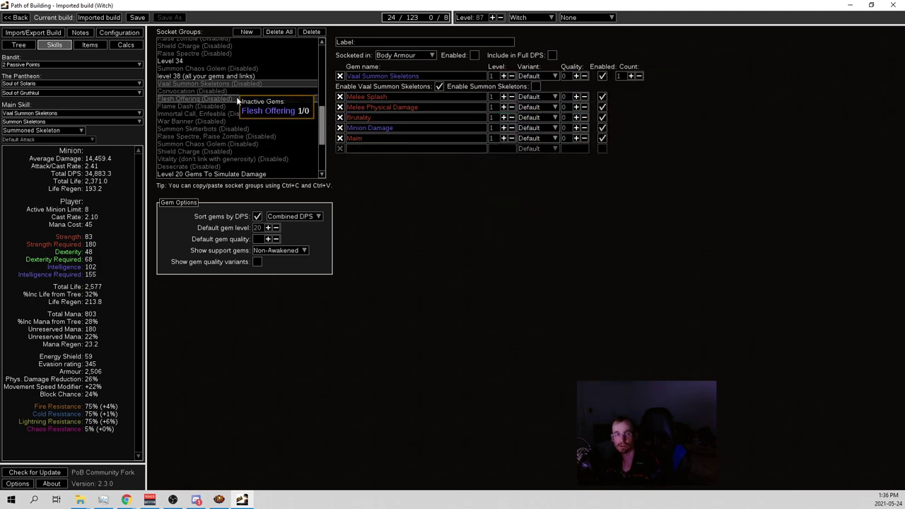
- Inspect the Vaal Summon Skeletons group and its support gems under Level 20 Gems To Simulate Damage
scroll(240, 113, "down", 4)
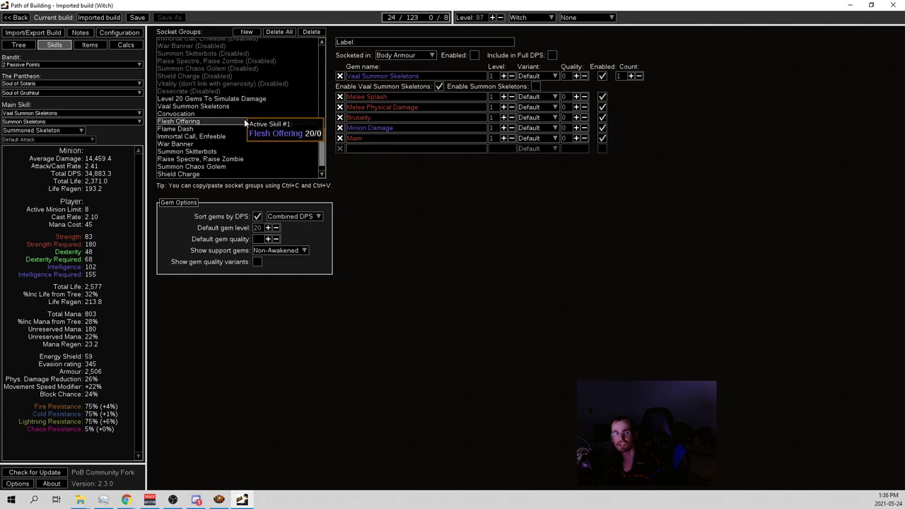
left_click(198, 106)
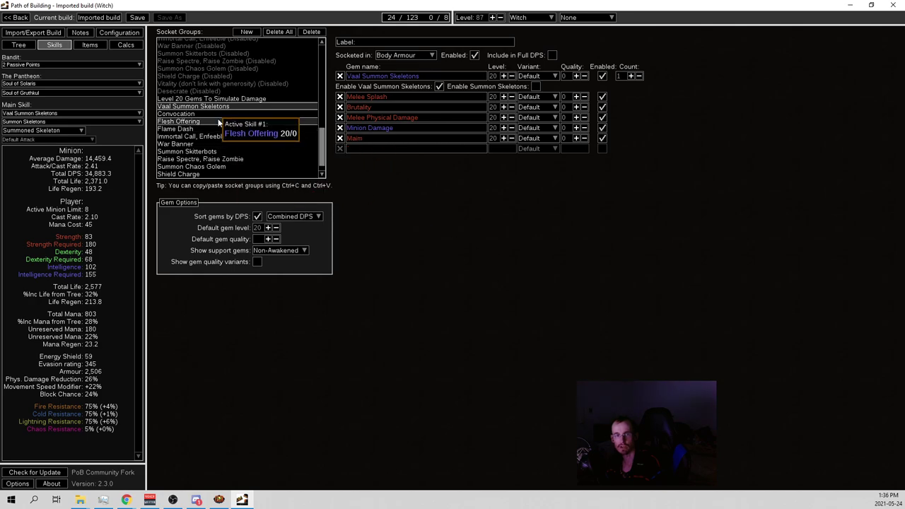
scroll(248, 176, "down", 1)
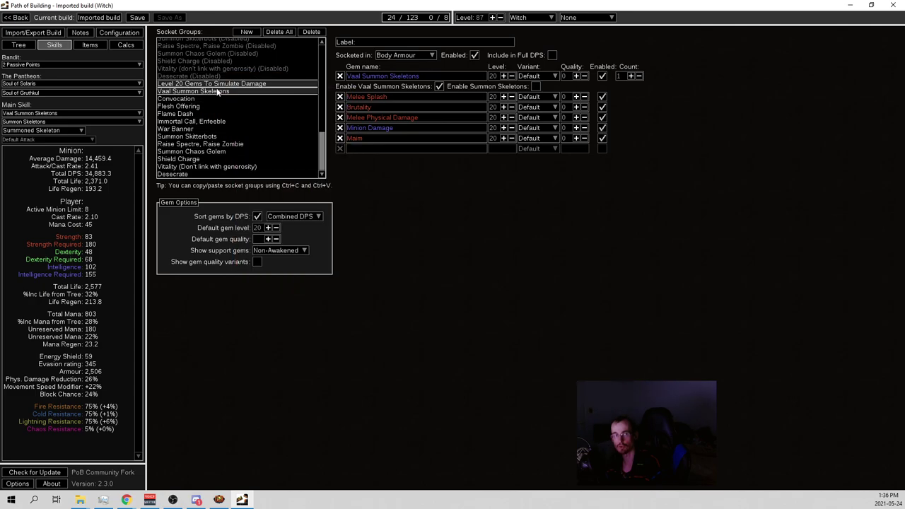
scroll(244, 87, "up", 3)
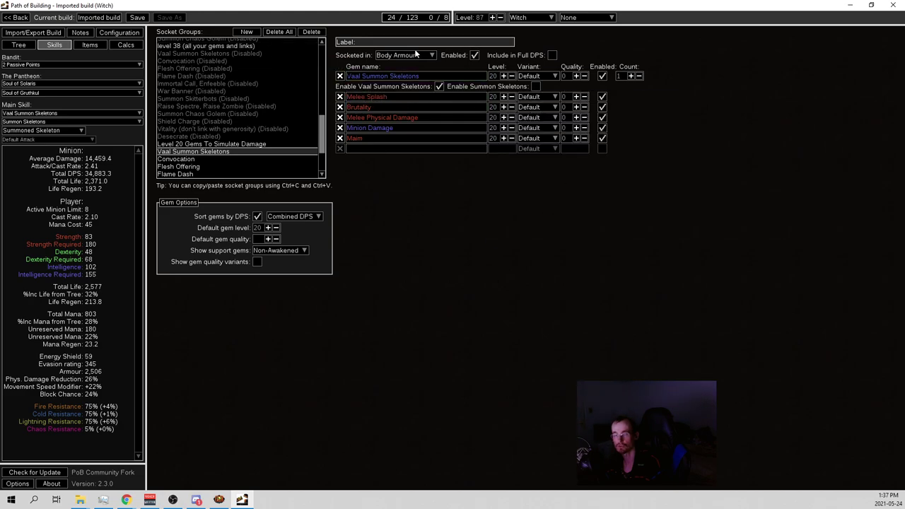
scroll(256, 164, "down", 3)
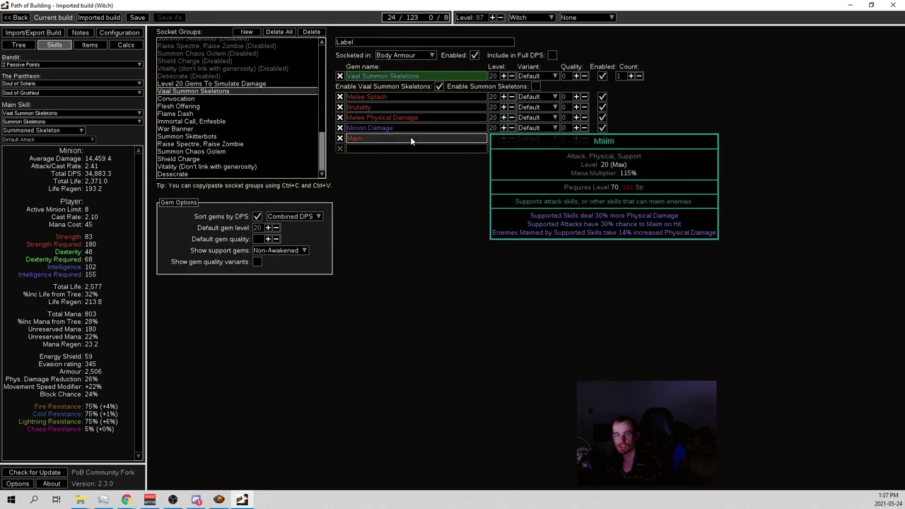
- Switch the passive tree to the 120 Points + Uber Lab stage and review the skeletons' damage stats alongside their gem group
left_click(16, 45)
left_click_drag(456, 311, 419, 237)
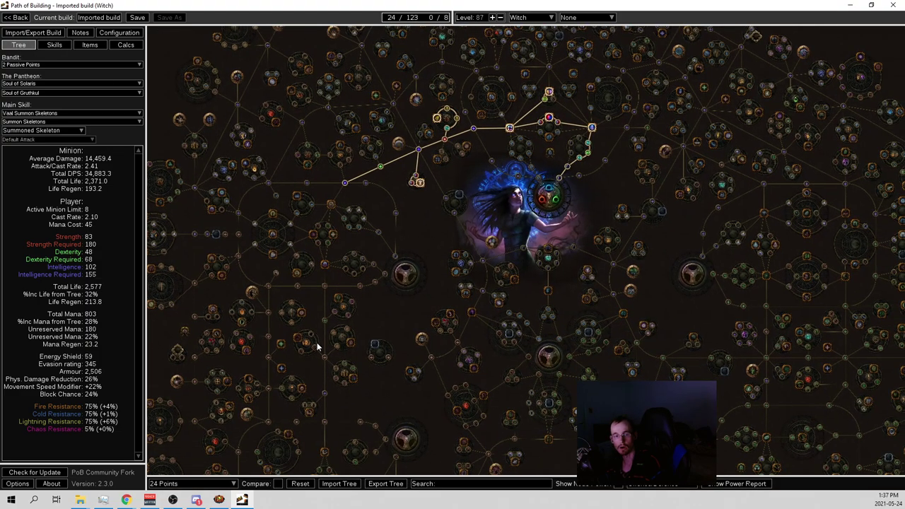
left_click(197, 483)
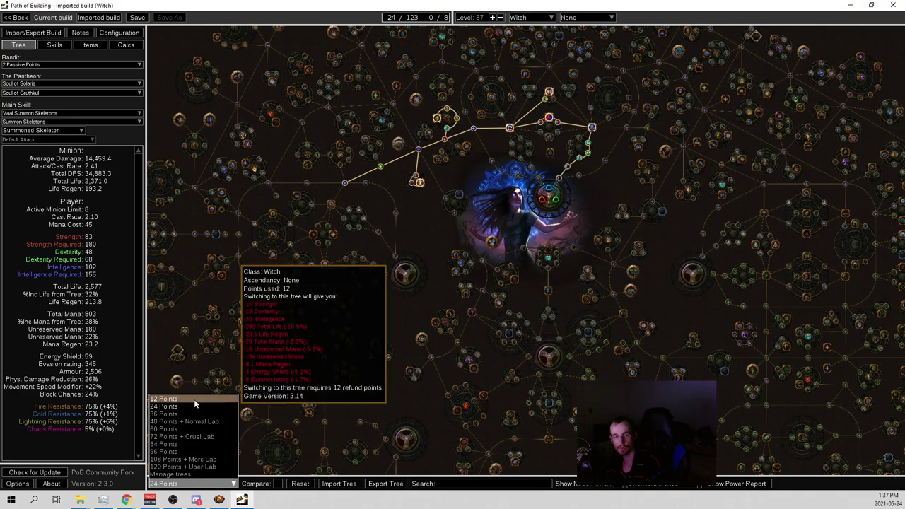
left_click(185, 467)
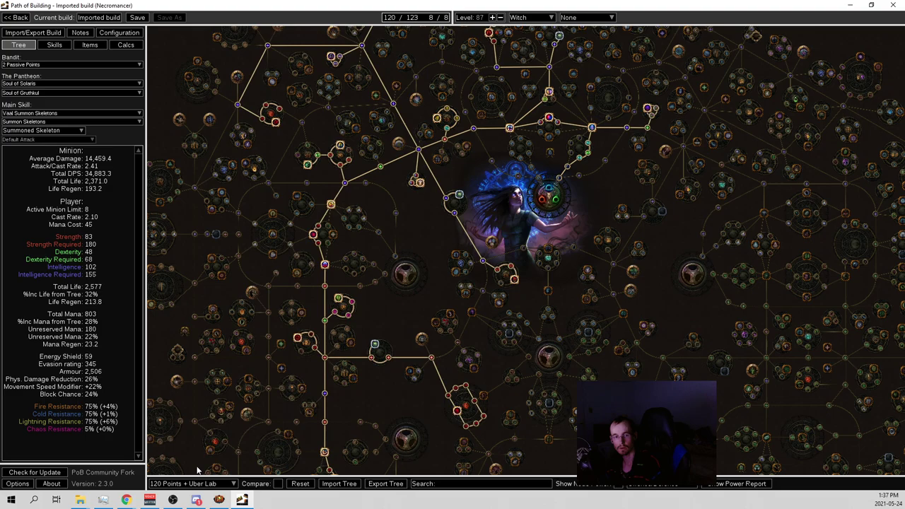
left_click(57, 45)
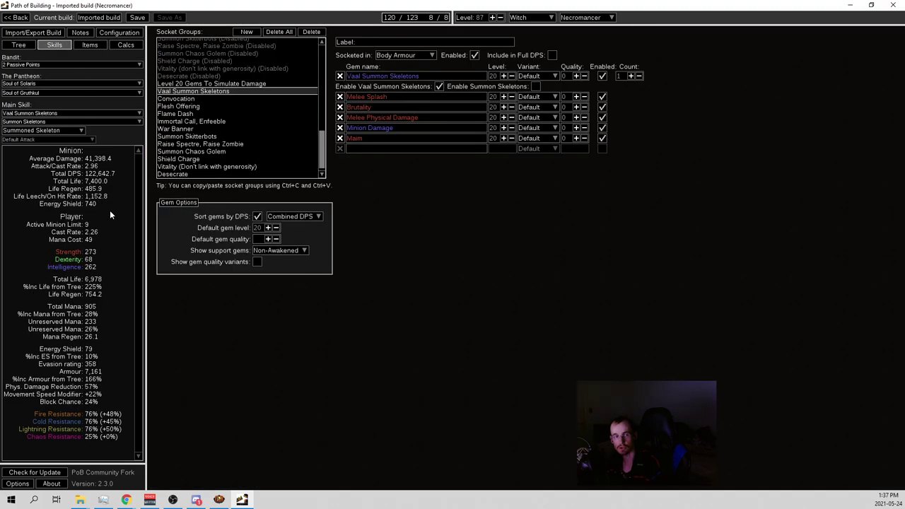
- Switch the item set to Starter Gear and examine its equipped items, starting with the Driftwood Wand
left_click(90, 45)
left_click(220, 35)
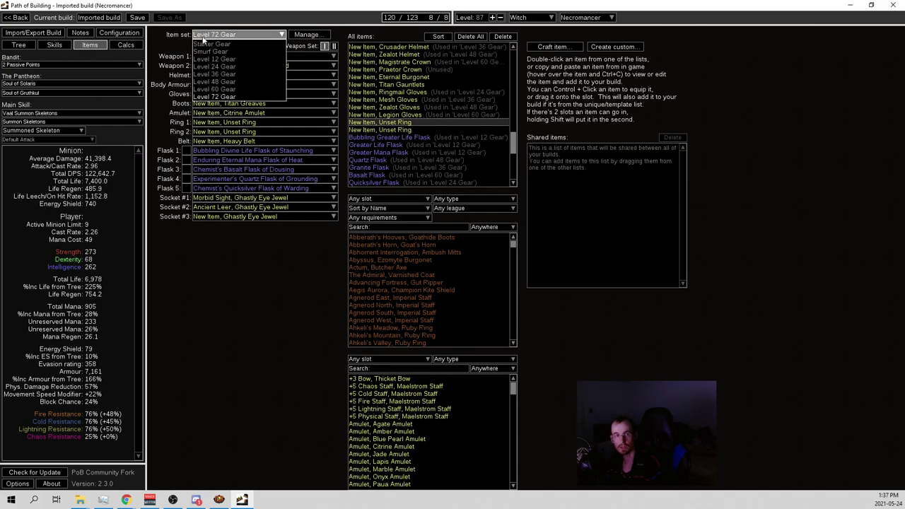
left_click(220, 45)
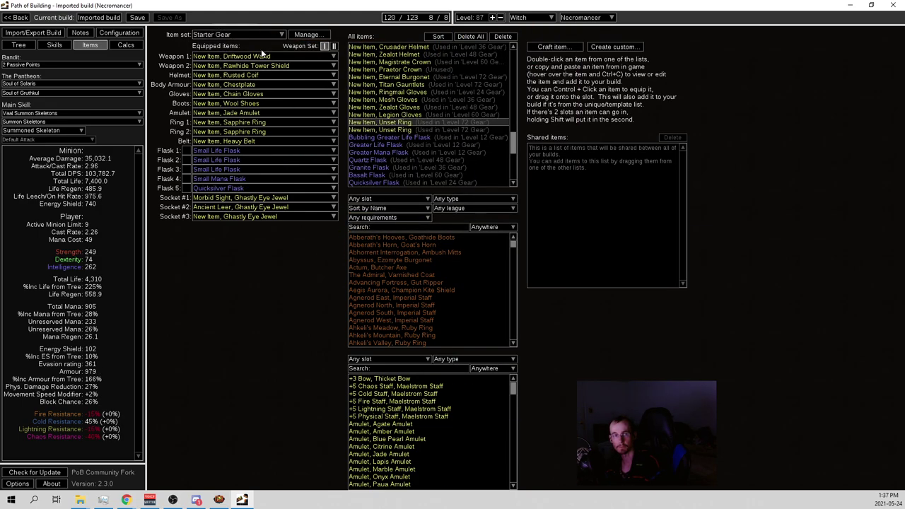
mouse_move(265, 58)
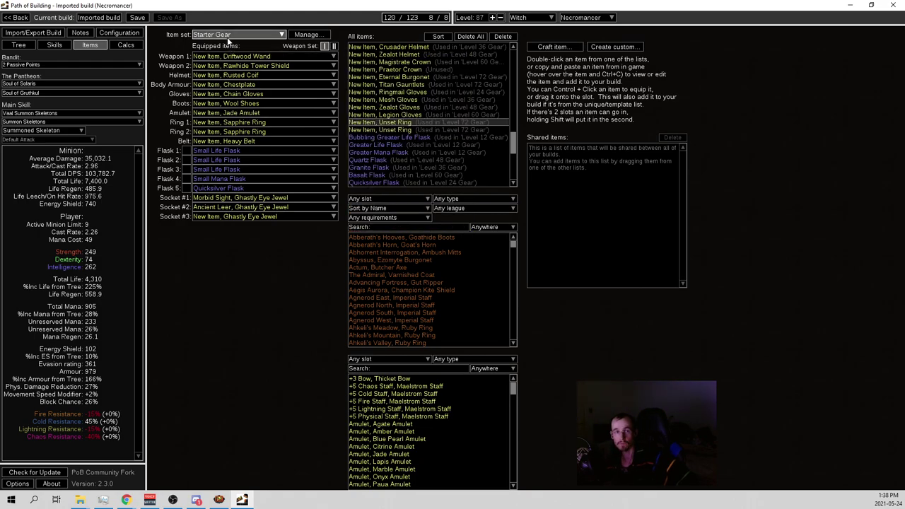
- Preview the Level 12 Gear and Level 24 Gear item sets
scroll(227, 36, "down", 2)
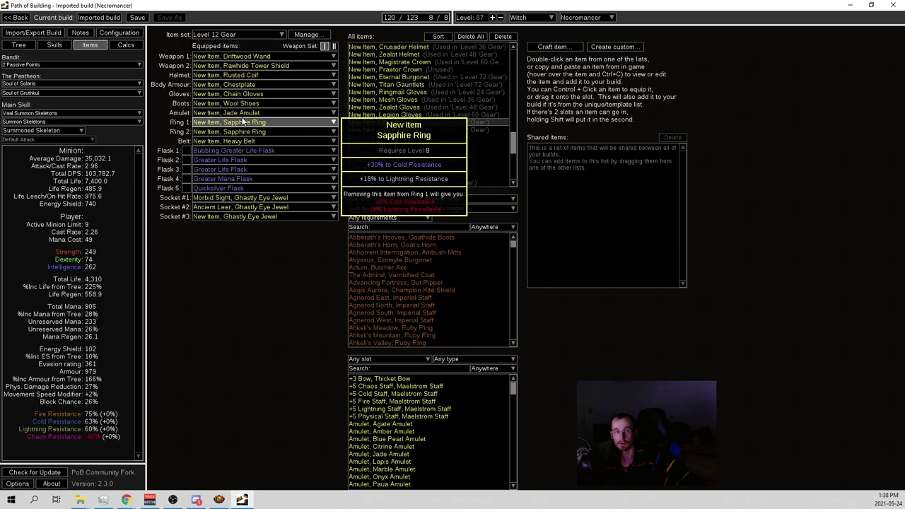
scroll(234, 34, "down", 1)
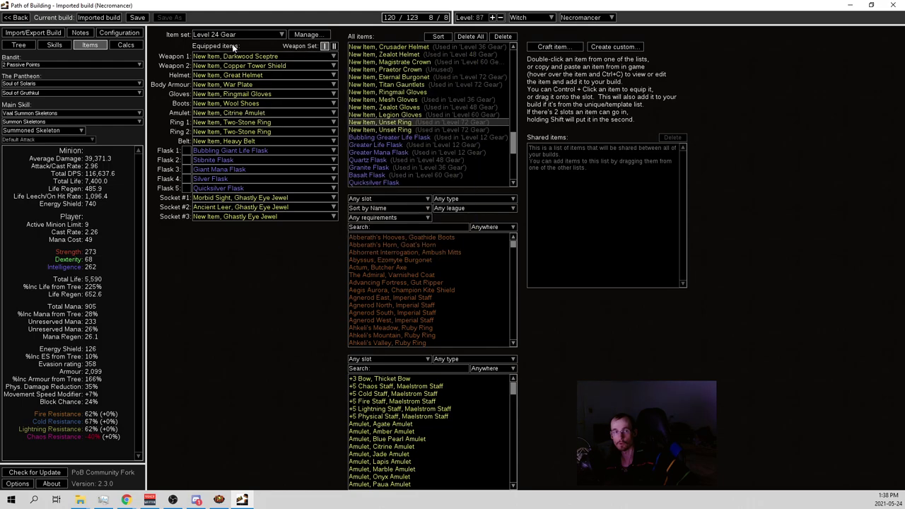
- Go back to the Starter Gear set and inspect its weapon, shield, armour pieces, rings and flasks
scroll(237, 35, "up", 3)
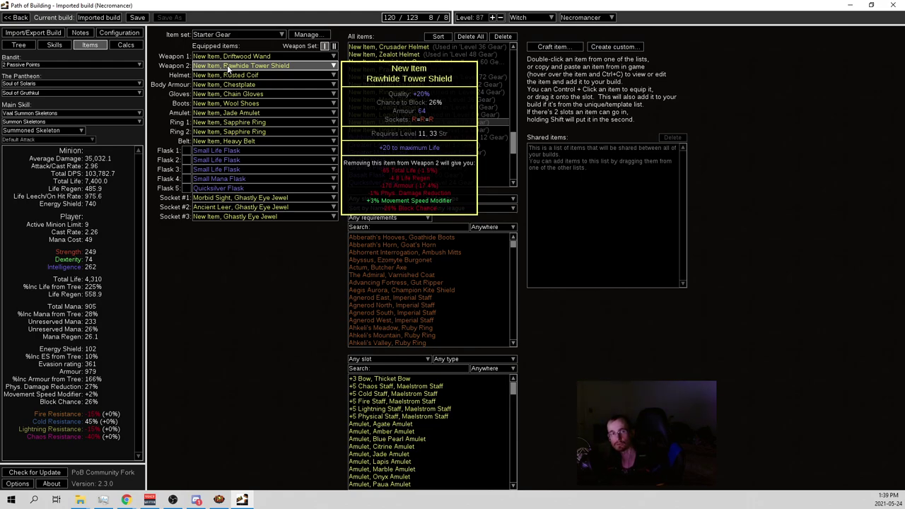
mouse_move(225, 84)
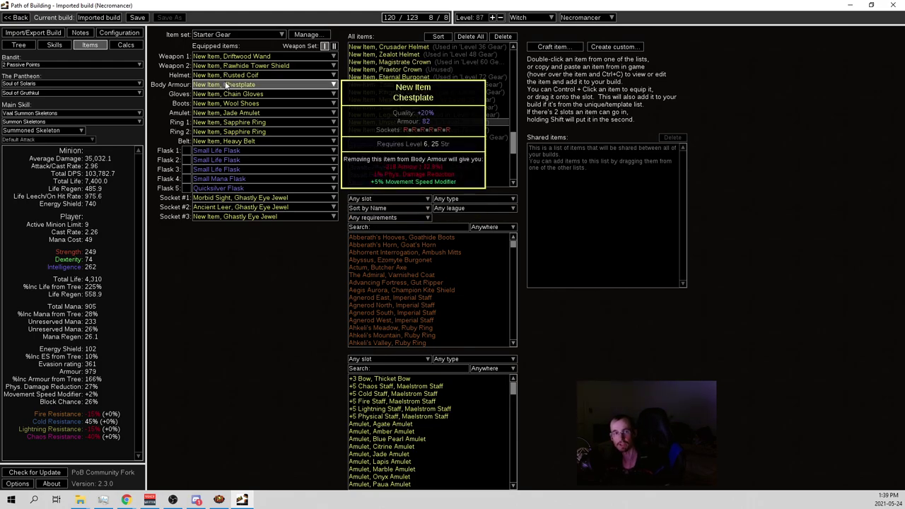
mouse_move(232, 99)
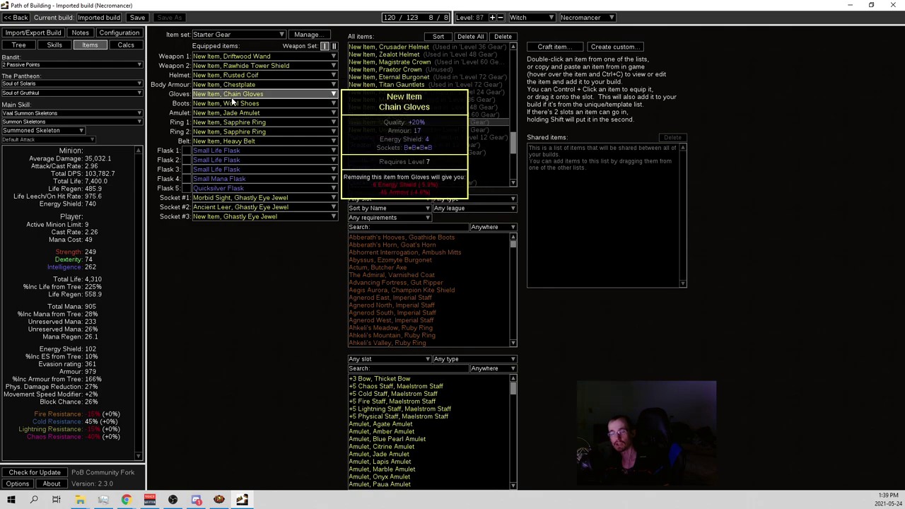
mouse_move(224, 116)
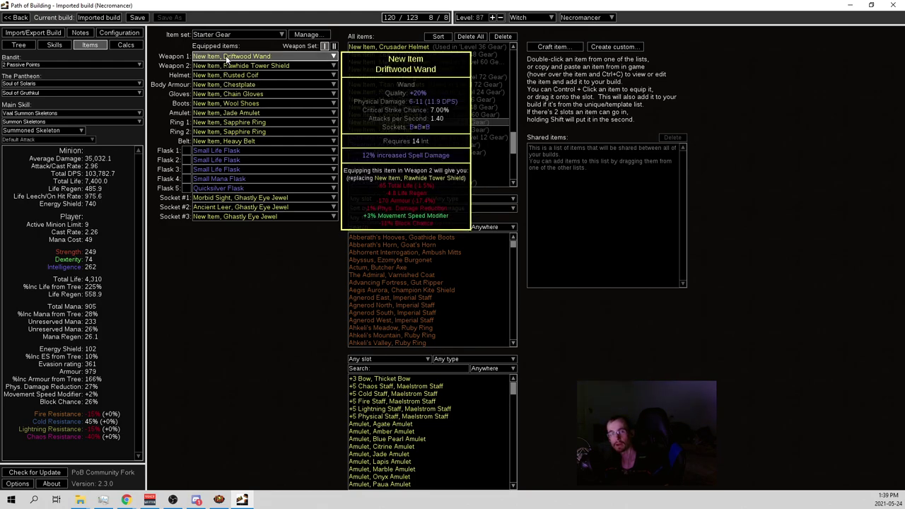
mouse_move(261, 132)
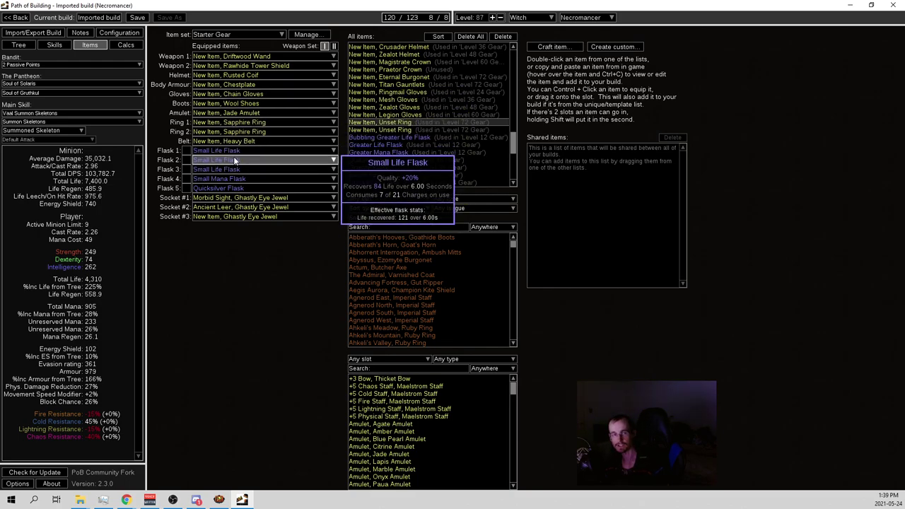
mouse_move(234, 173)
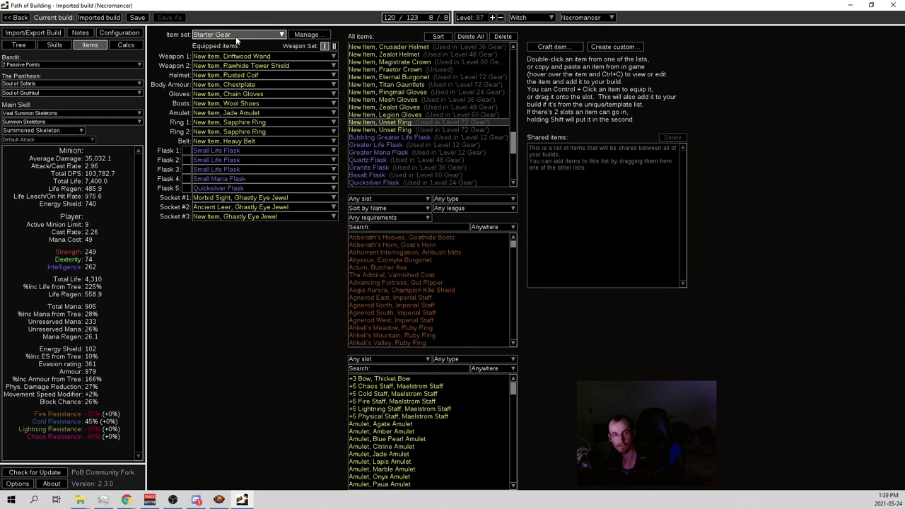
- Switch the item set to Level 12 Gear and set the build's resistance penalty to None
scroll(235, 36, "down", 2)
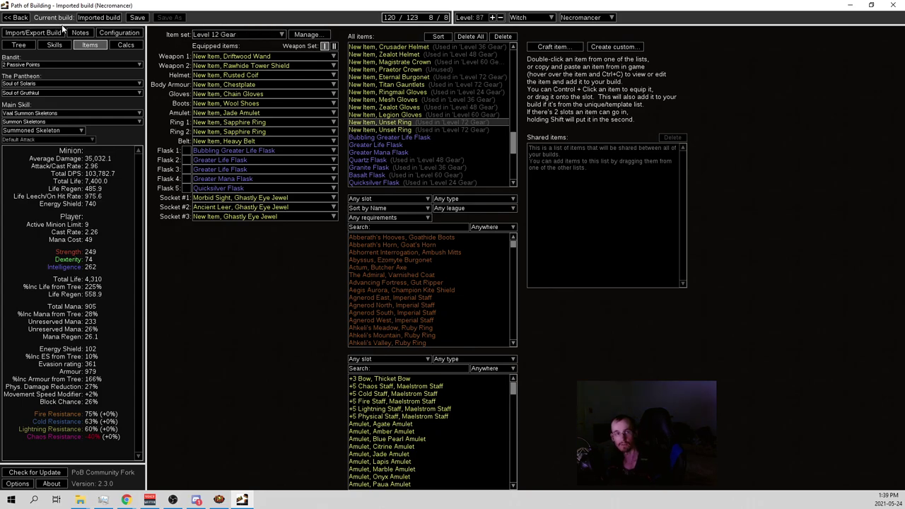
left_click(119, 32)
scroll(273, 45, "up", 2)
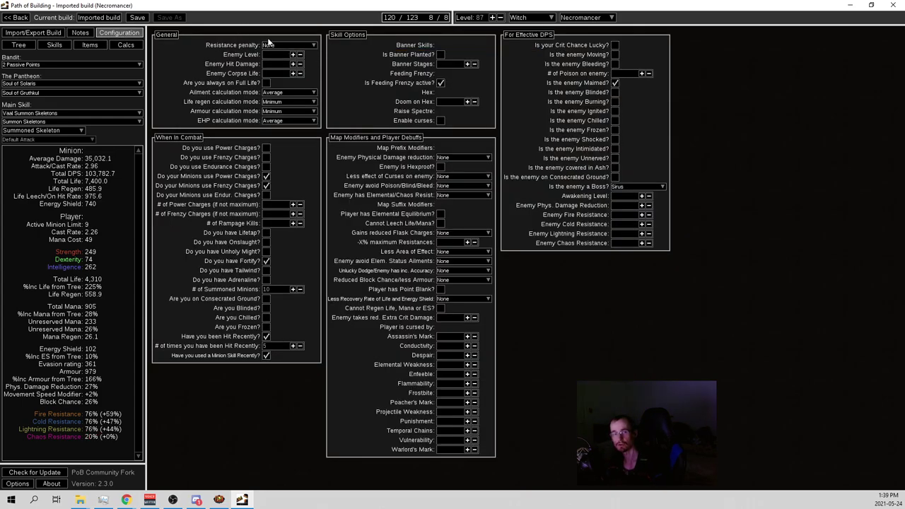
- Switch the passive tree to the 24 Points stage and check the character's resistances
left_click(19, 45)
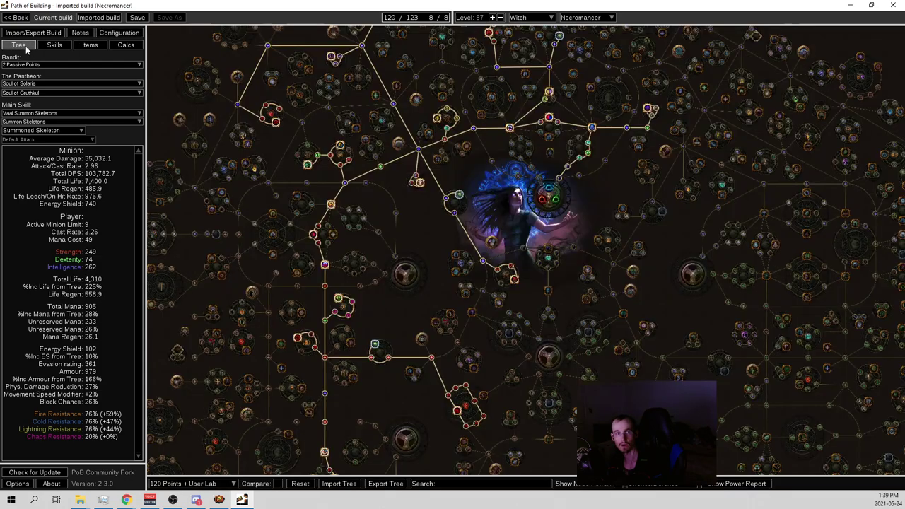
left_click(190, 483)
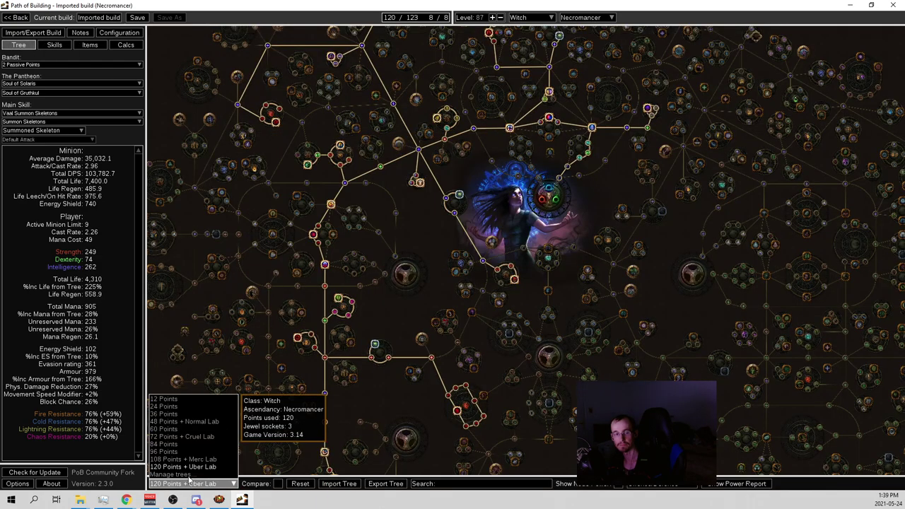
left_click(197, 398)
left_click_drag(410, 287, 407, 330)
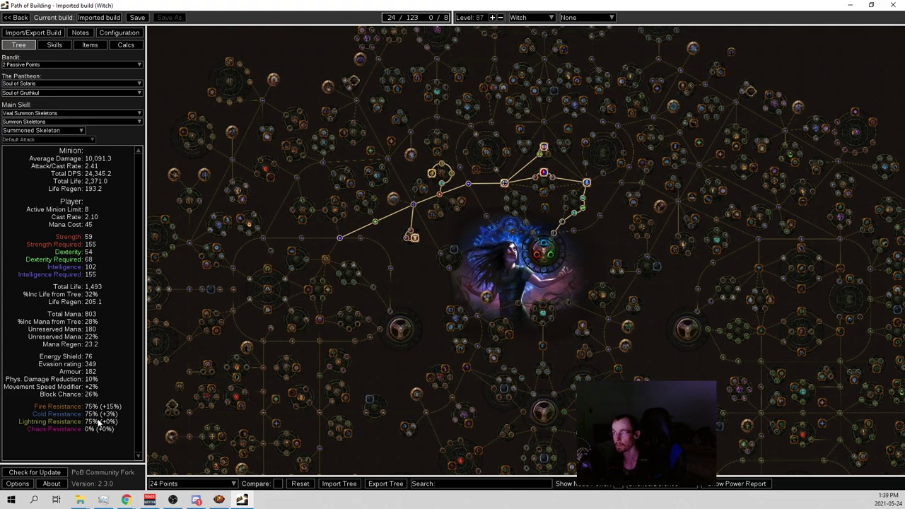
- Switch the item set to Level 24 Gear and inspect its sceptre, helmet, boots and belt
left_click(90, 47)
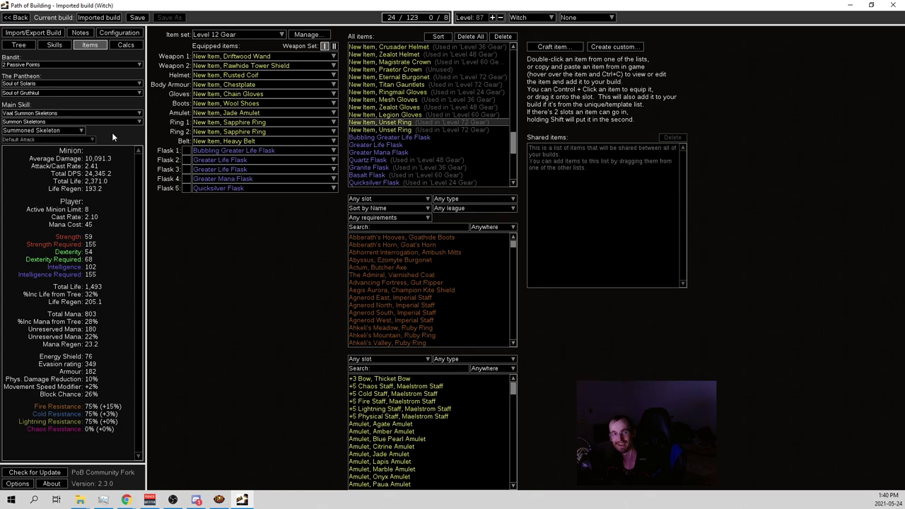
scroll(234, 36, "down", 1)
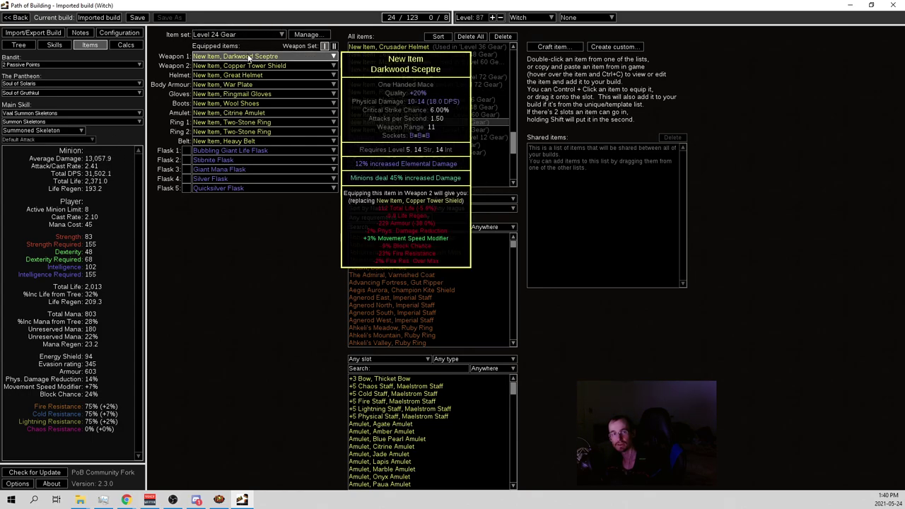
mouse_move(253, 78)
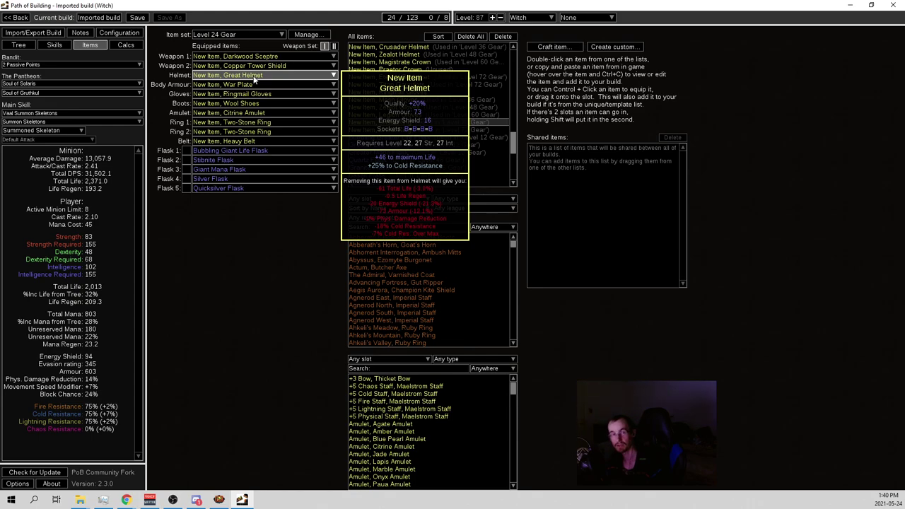
mouse_move(233, 106)
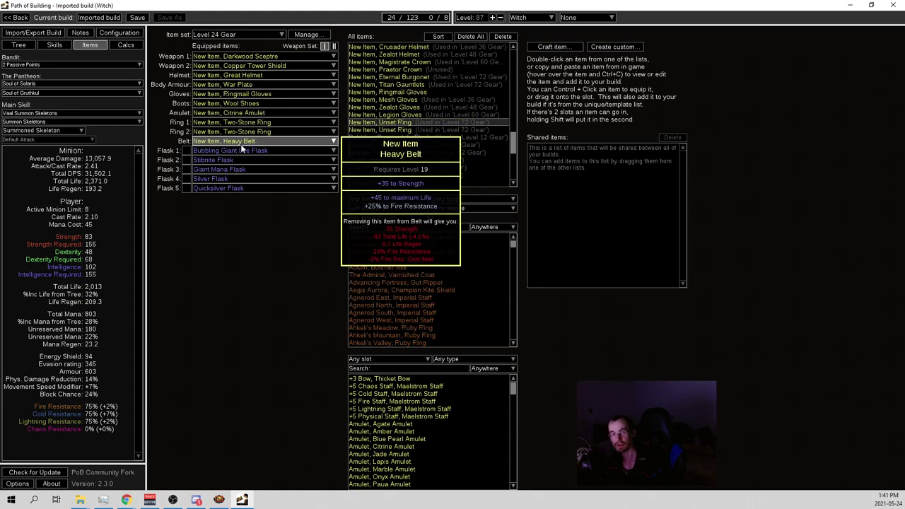
- Inspect the Level 24 Gear belt, helmet and sceptre, and compare them with the Level 12 Gear set before returning to Level 24 Gear
mouse_move(243, 144)
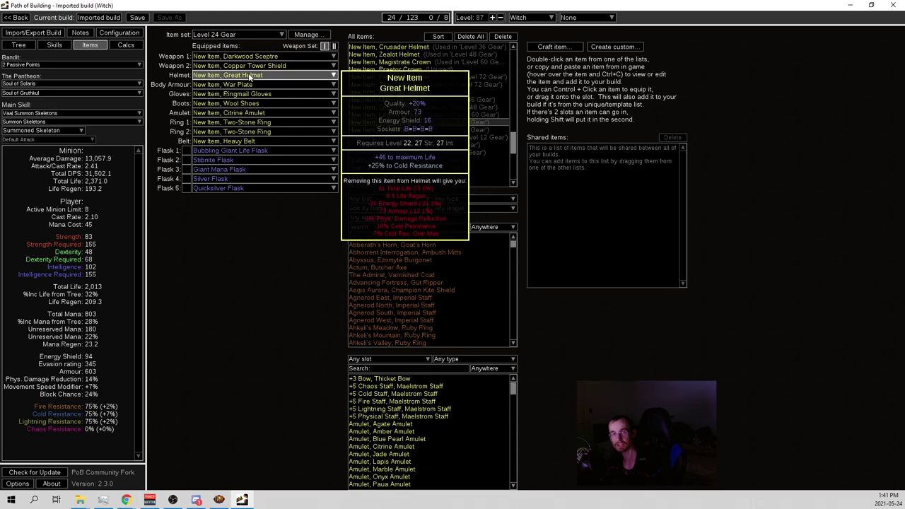
mouse_move(251, 56)
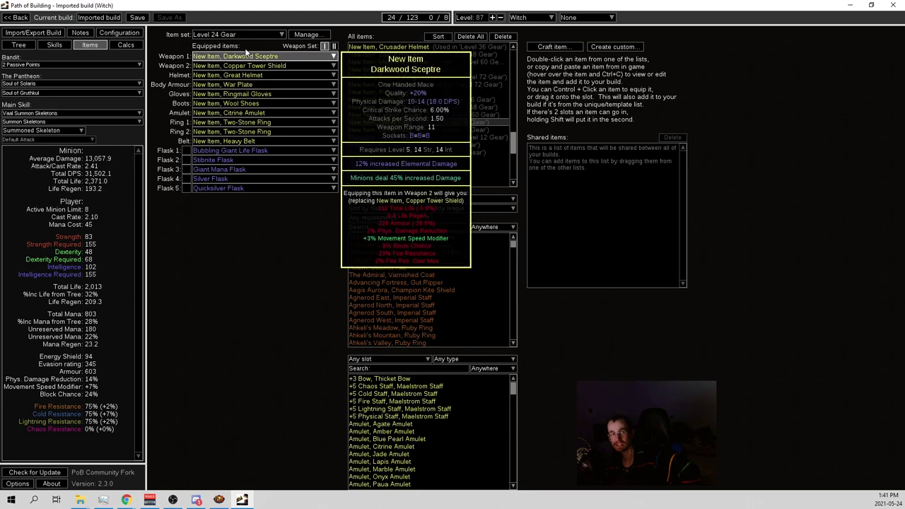
scroll(241, 36, "up", 2)
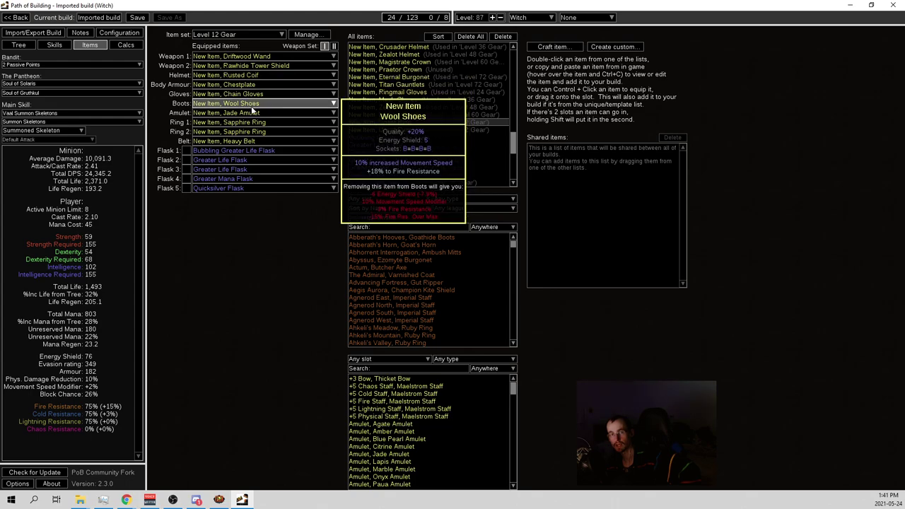
scroll(242, 34, "down", 1)
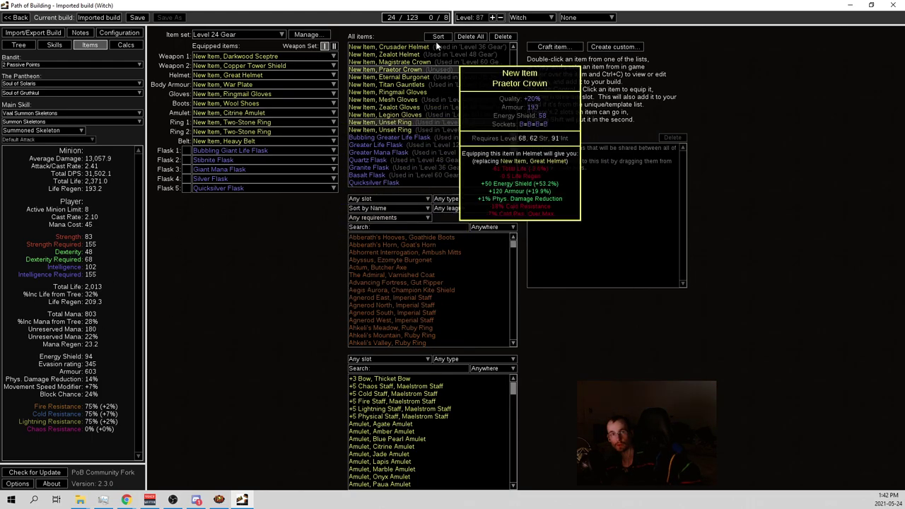
- Switch the passive tree to the 36 Points stage and inspect the flasks in the Level 24 Gear set
left_click(26, 44)
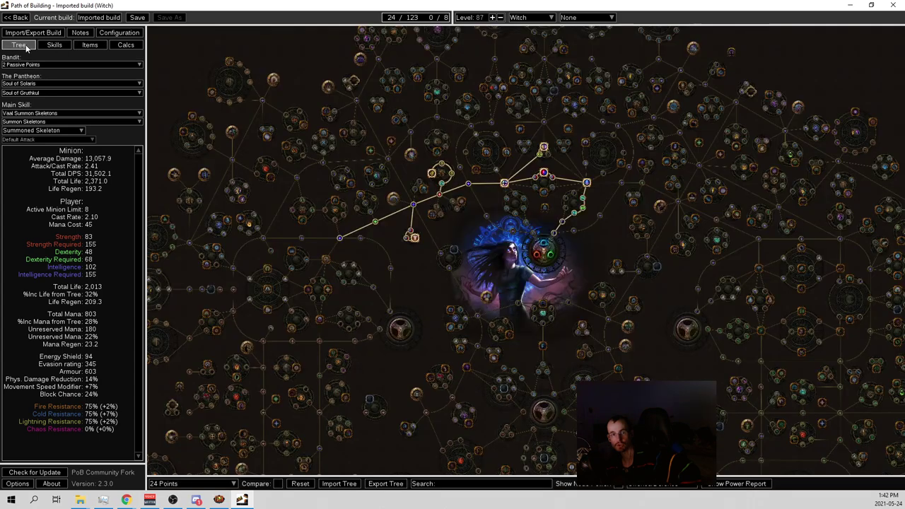
left_click(177, 483)
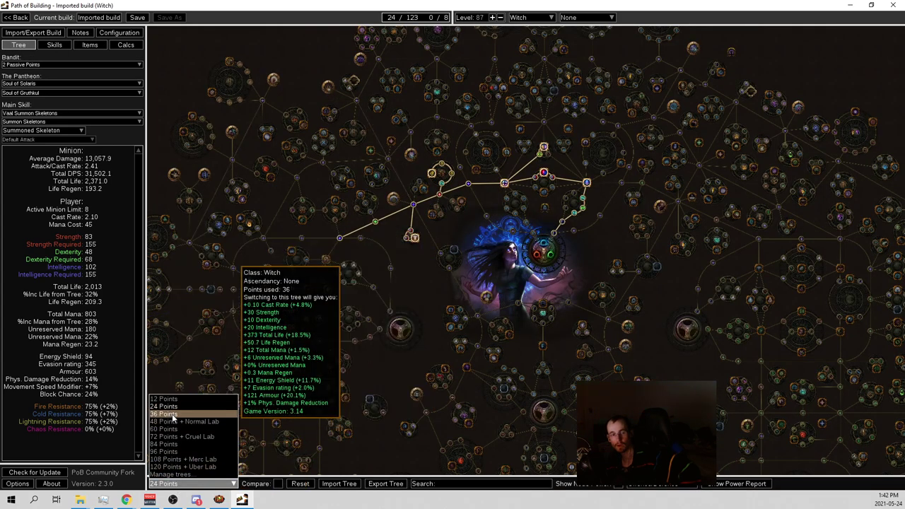
left_click(171, 415)
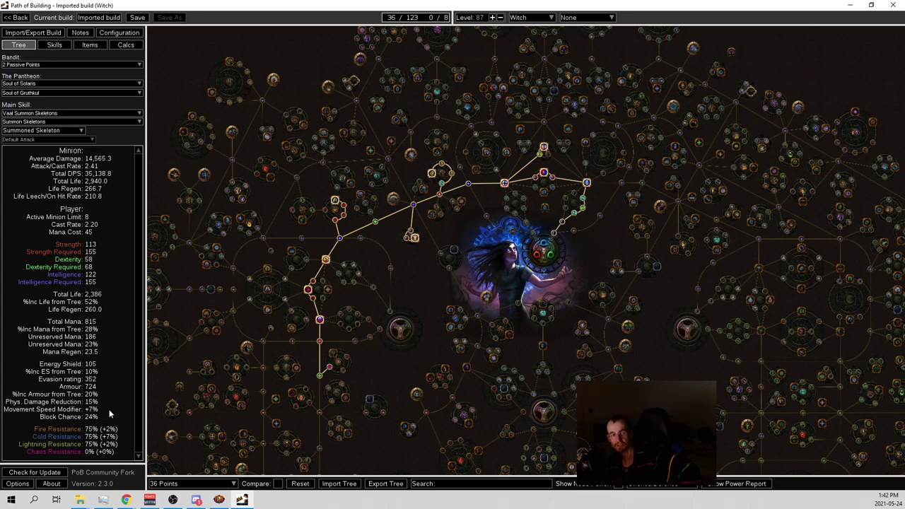
left_click(85, 47)
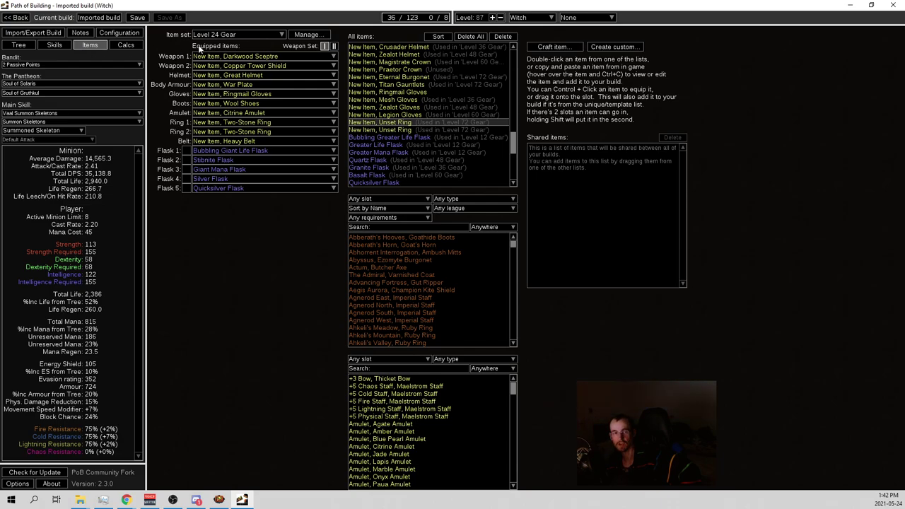
mouse_move(252, 154)
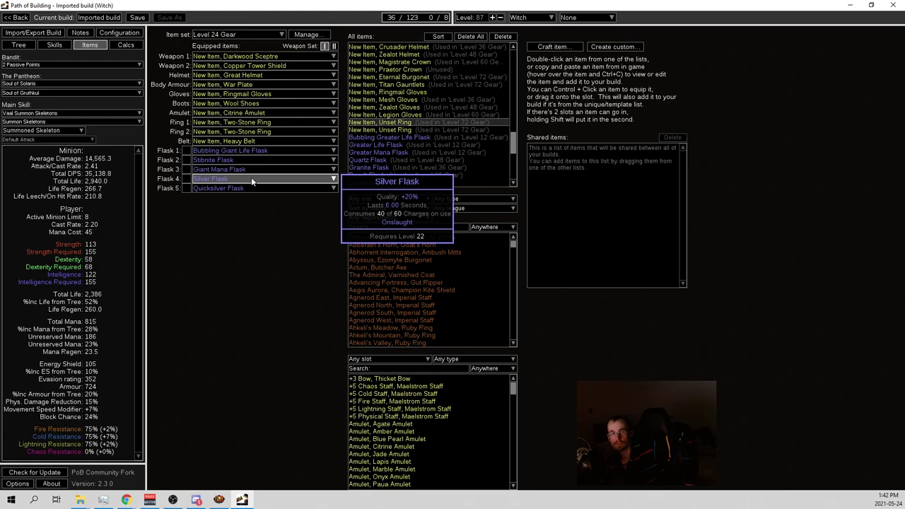
- Advance the item set through Level 36 Gear to Level 48 Gear and inspect its Zealot Helmet
scroll(244, 34, "down", 1)
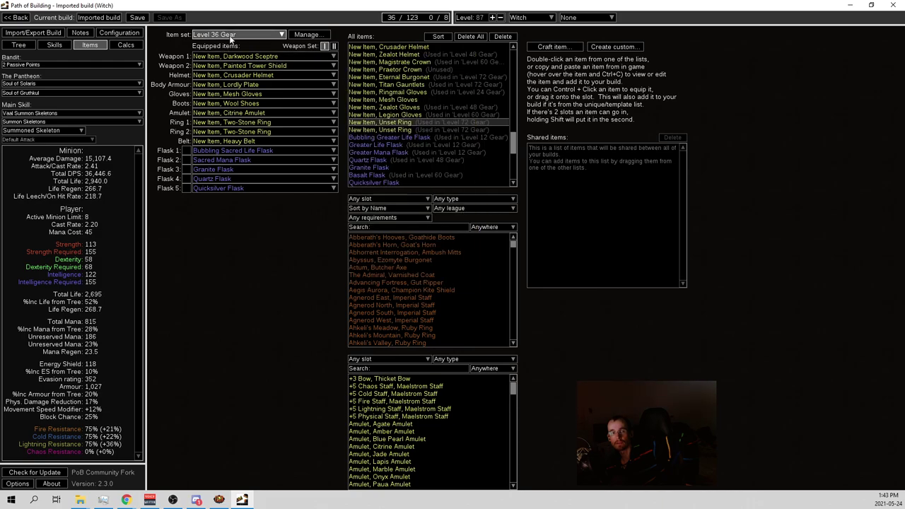
scroll(230, 39, "down", 1)
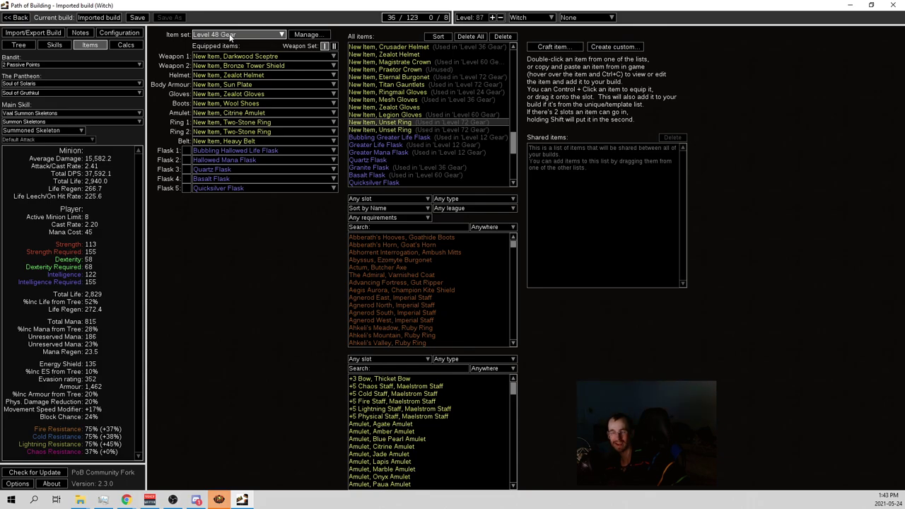
mouse_move(232, 80)
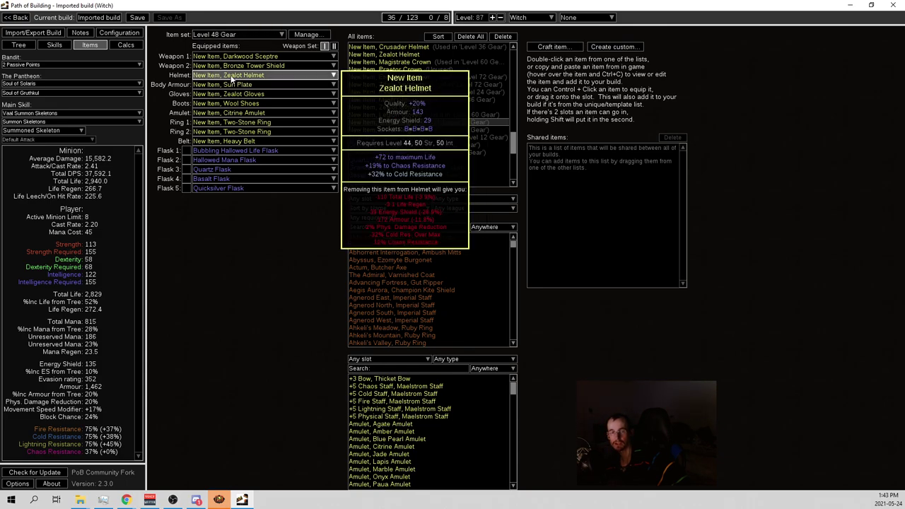
- Set the build's resistance penalty to Act 5 (-30%) and go back to the Level 48 equipment
left_click(122, 33)
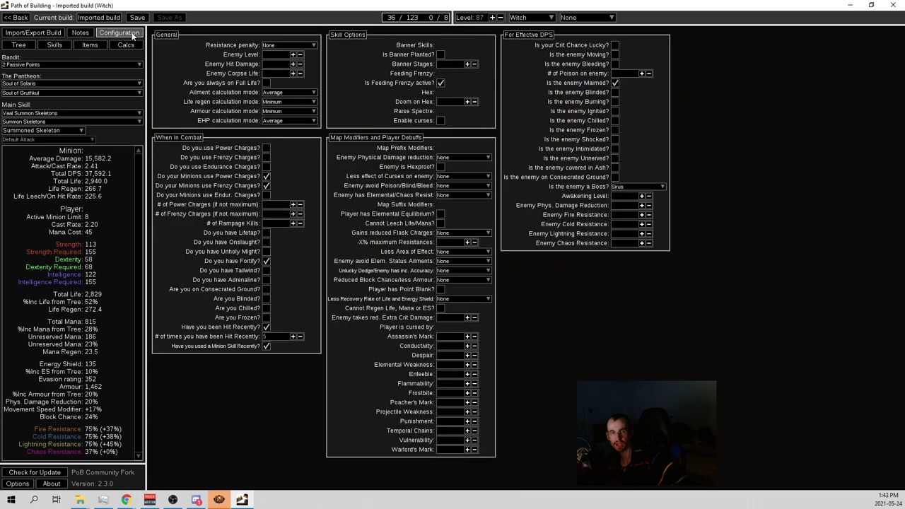
left_click(266, 46)
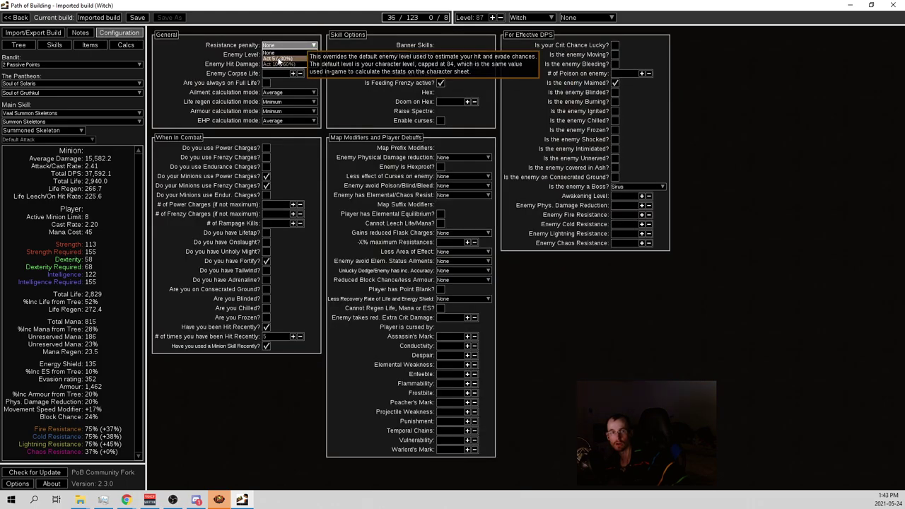
left_click(272, 59)
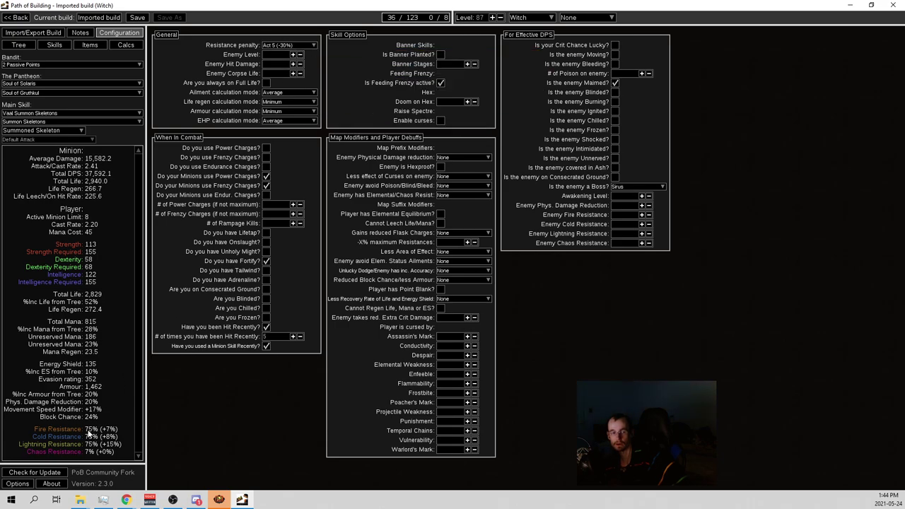
left_click(94, 41)
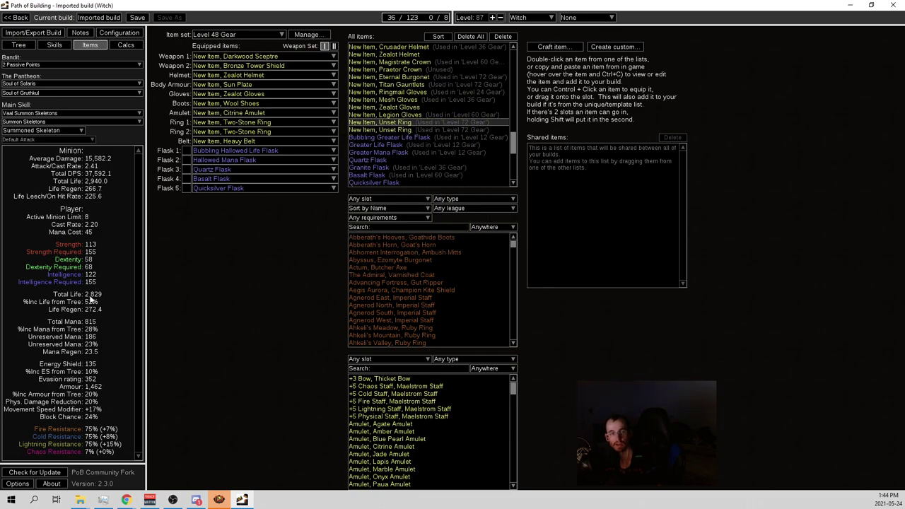
- Switch the passive tree to the 60 Points stage and inspect the belt and life flask in the Level 48 Gear set
left_click(19, 45)
left_click(188, 483)
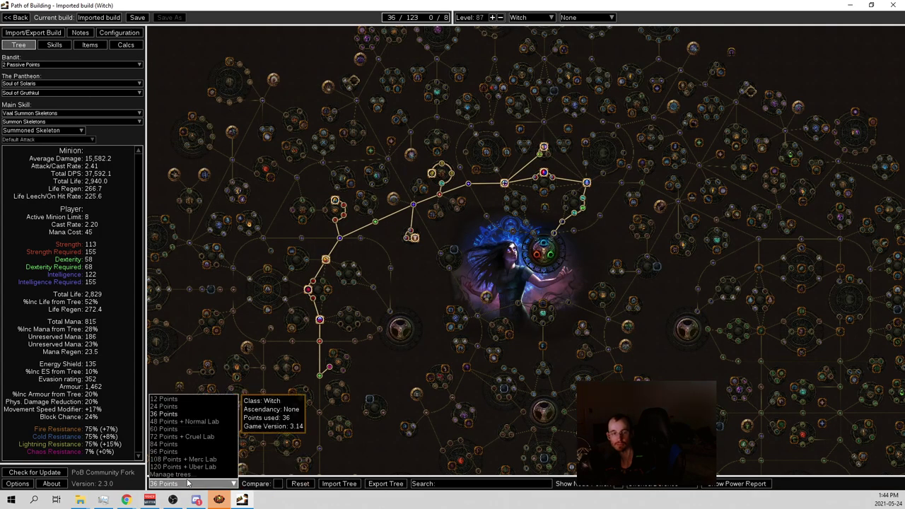
left_click(182, 429)
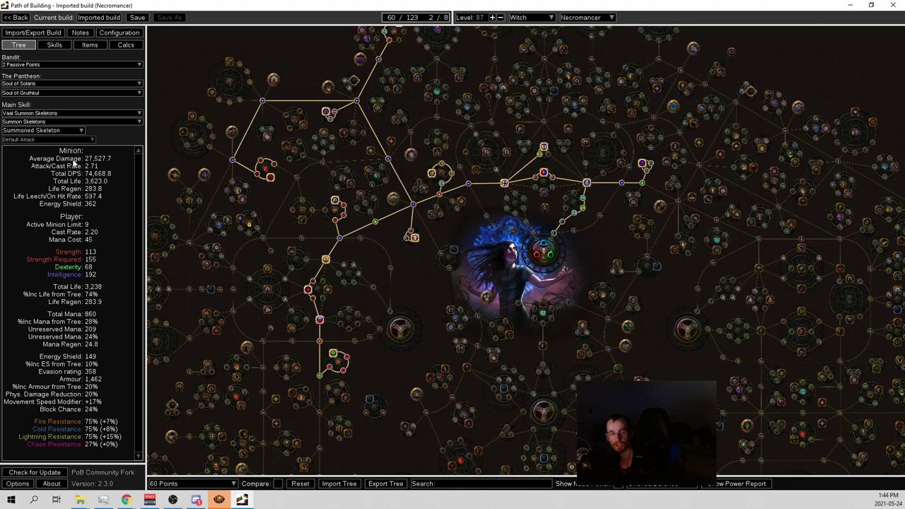
left_click(98, 45)
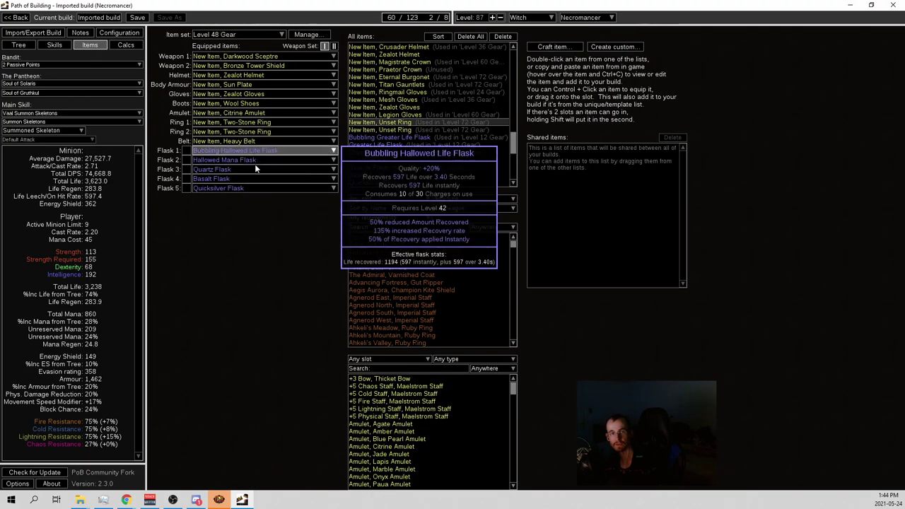
mouse_move(263, 133)
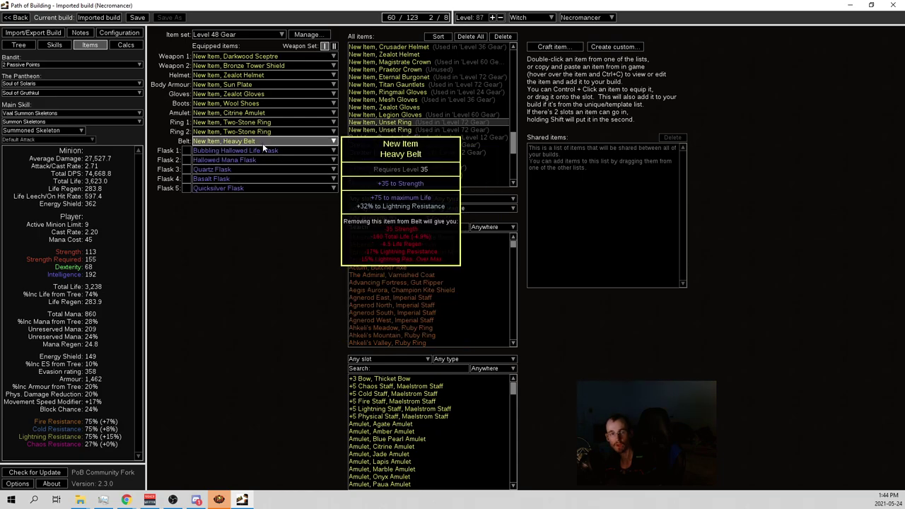
- Look over the 60 Points passive tree and switch the item set to Level 60 Gear
key("ctrl+1")
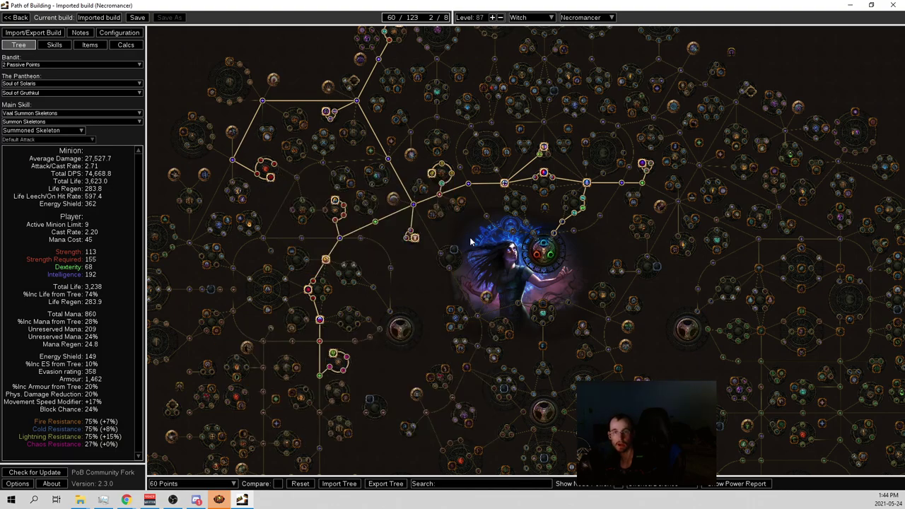
left_click_drag(428, 327, 388, 198)
left_click(90, 44)
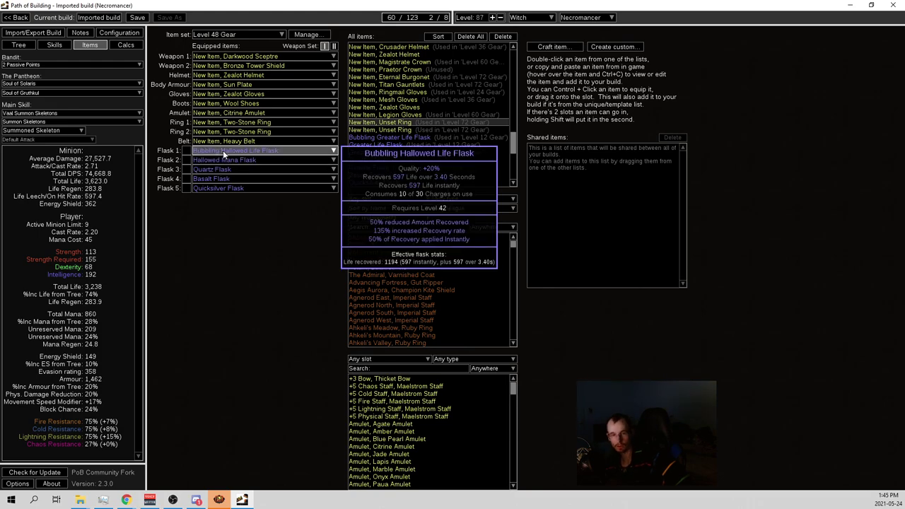
left_click(233, 34)
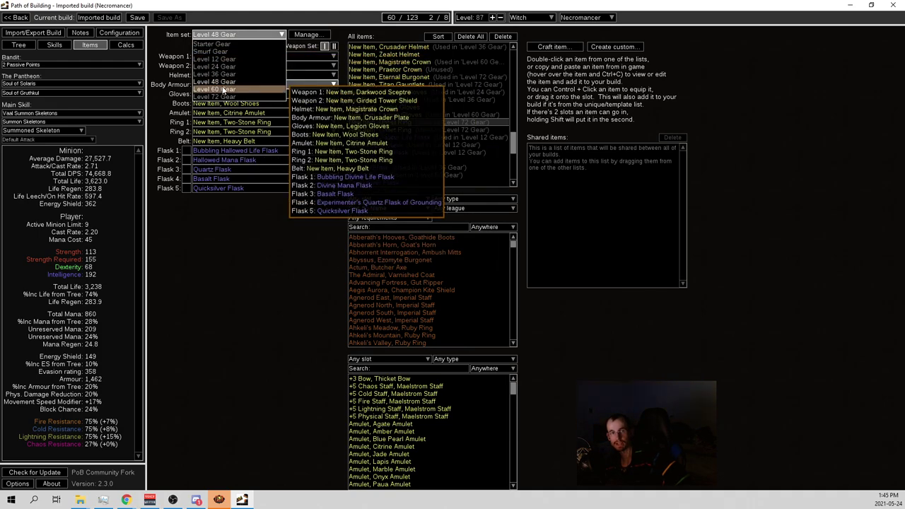
left_click(226, 83)
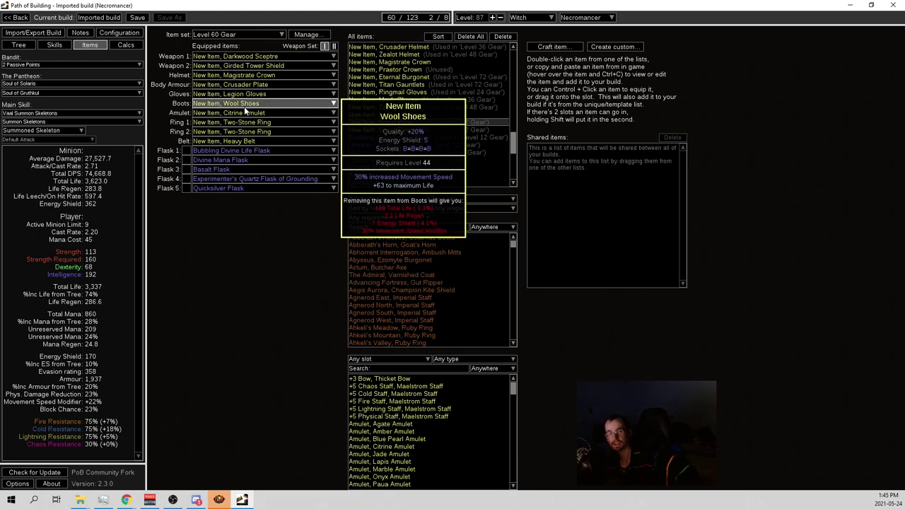
- Compare the Level 36 Gear and Level 48 Gear sets with Level 60 Gear, ending on Level 60 Gear
left_click(238, 34)
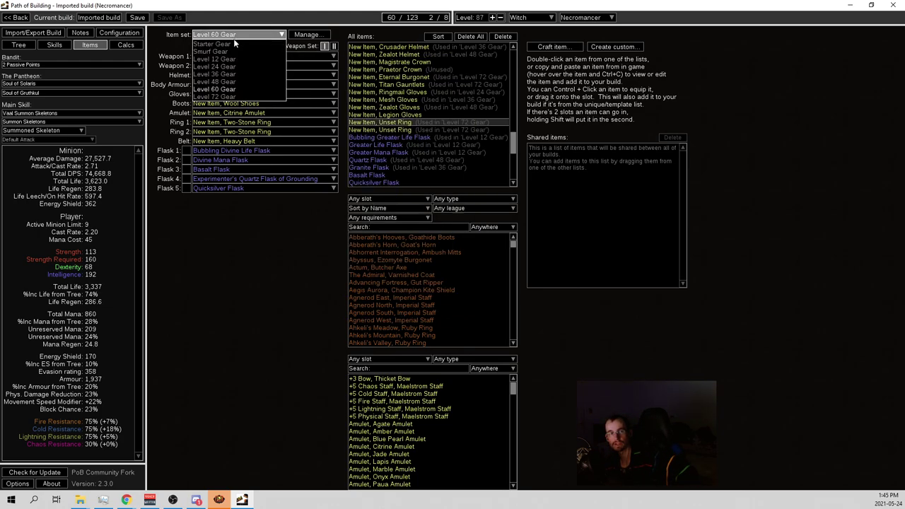
left_click(219, 77)
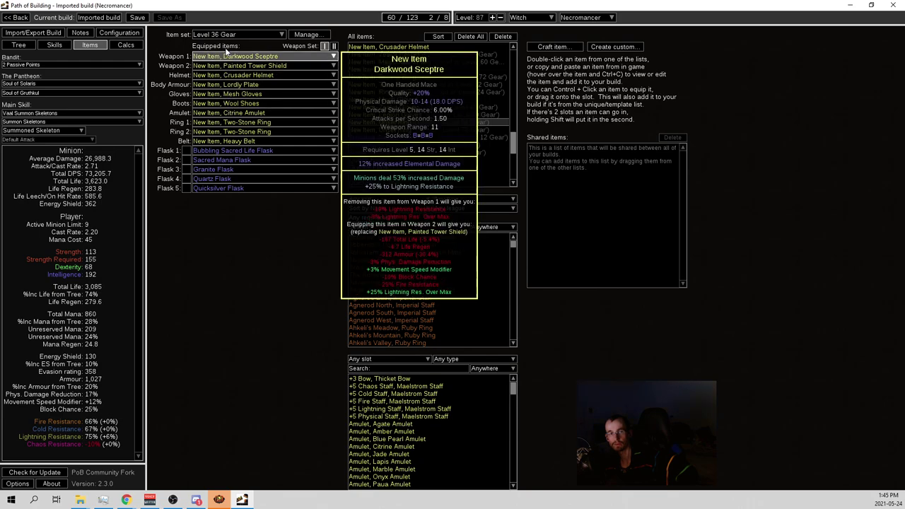
left_click(233, 34)
left_click(225, 85)
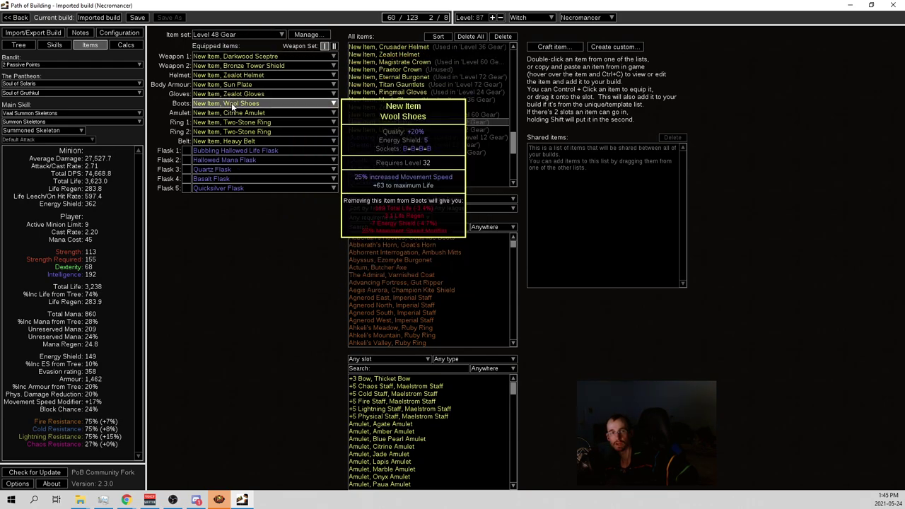
left_click(239, 34)
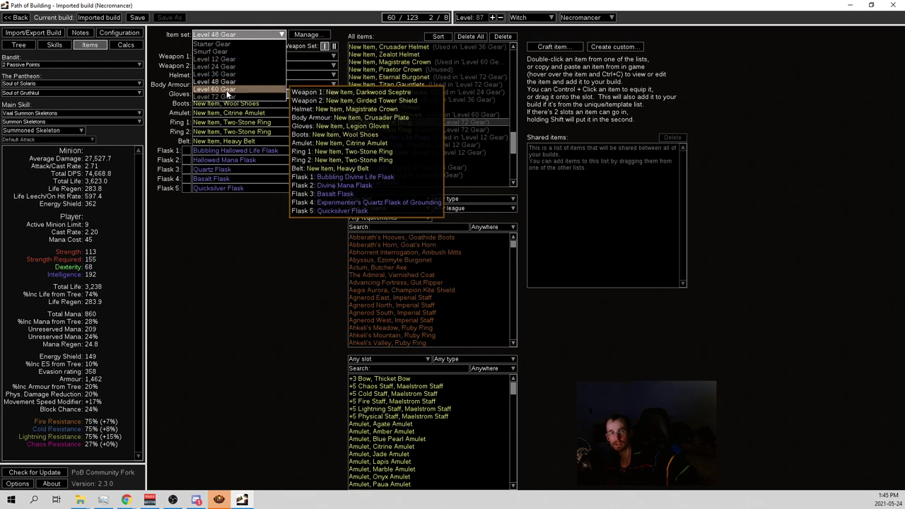
left_click(225, 89)
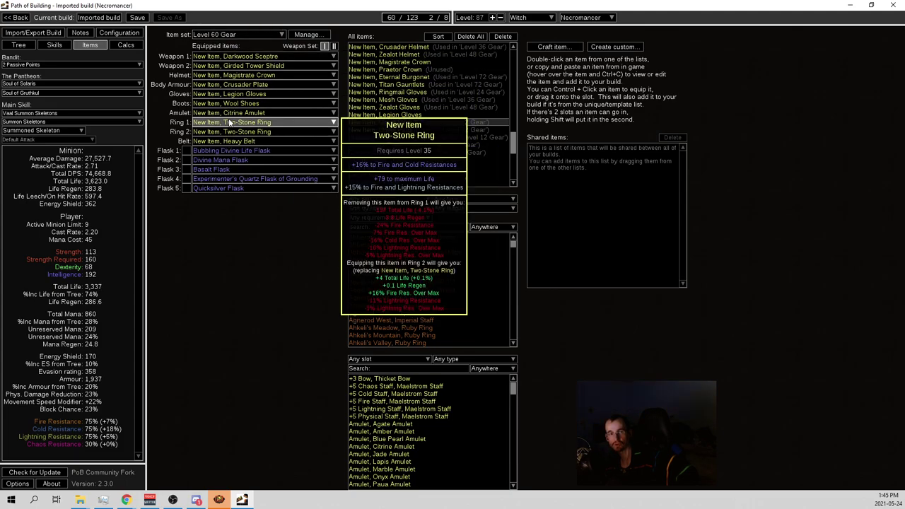
- Inspect the Divine Mana Flask in the Level 60 Gear set, and open and dismiss the item crafting dialog
left_click(237, 161)
left_click(236, 162)
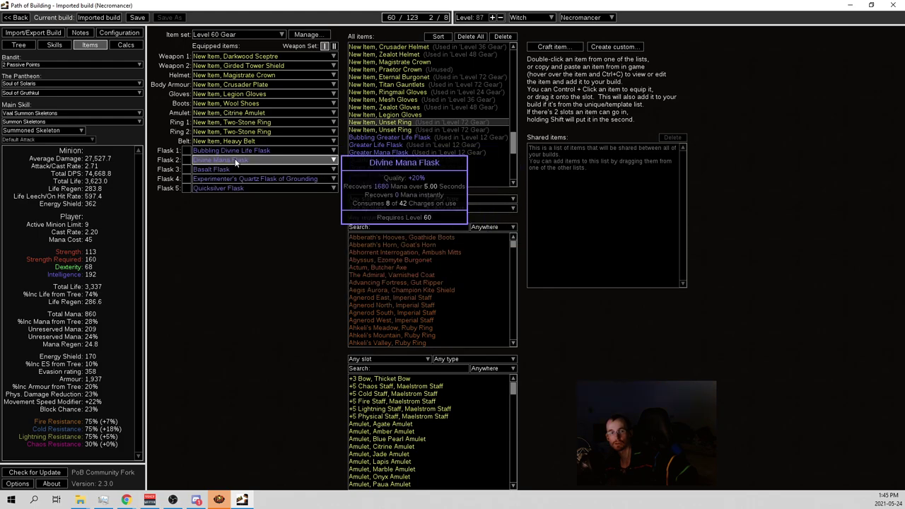
left_click(555, 46)
left_click(459, 244)
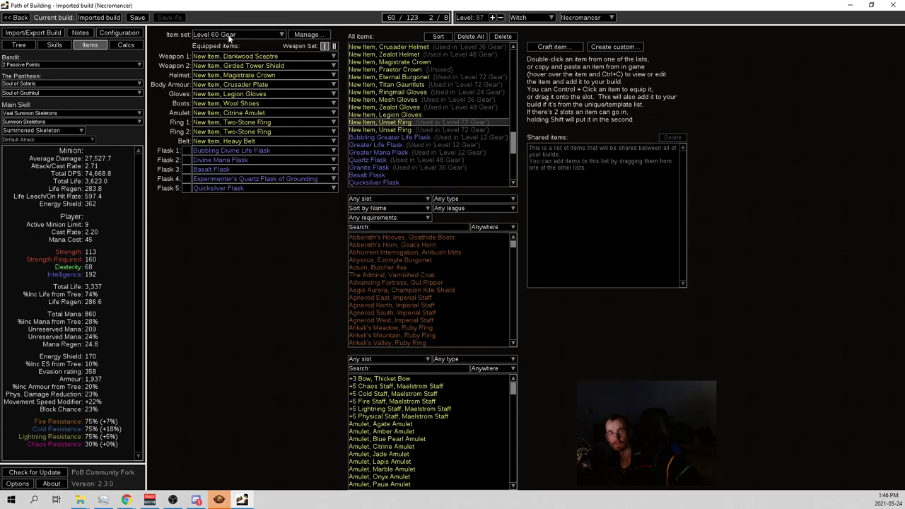
- Switch the item set to Level 72 Gear and inspect its body armour, boots and rings
scroll(231, 35, "down", 1)
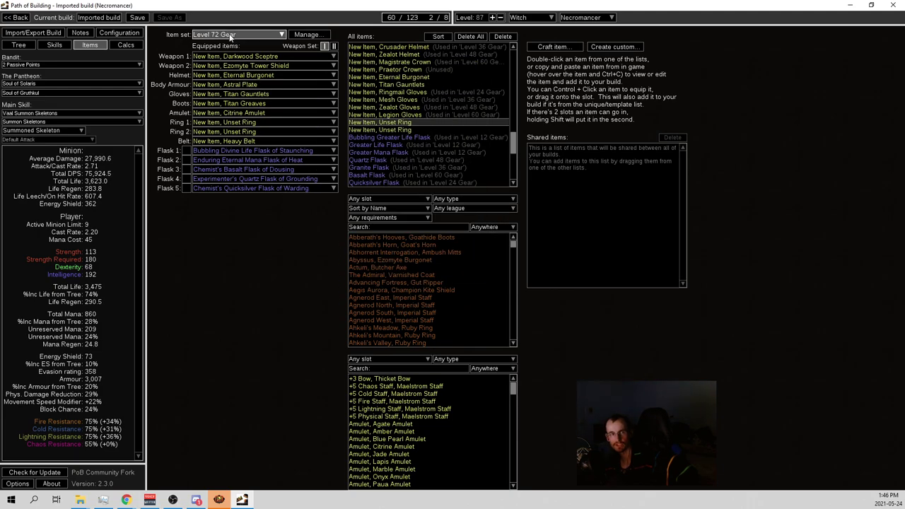
scroll(229, 37, "up", 1)
scroll(230, 34, "down", 1)
mouse_move(242, 65)
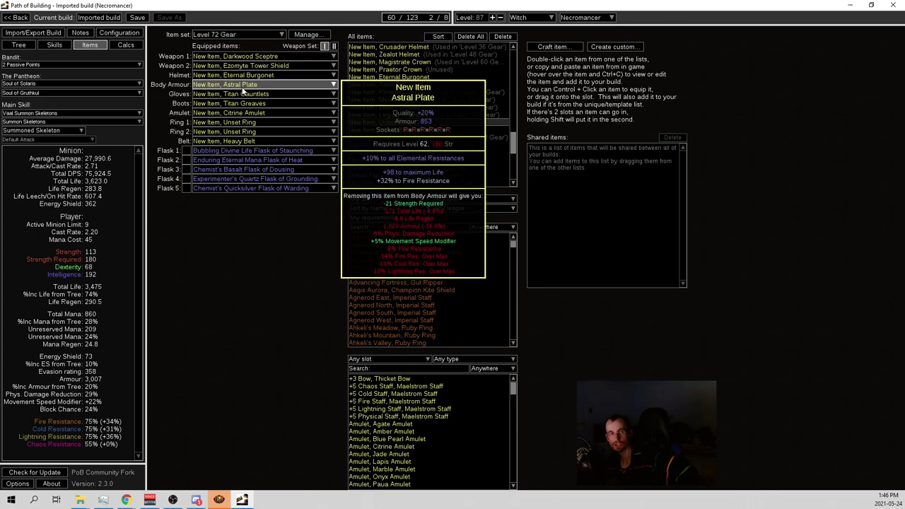
mouse_move(242, 94)
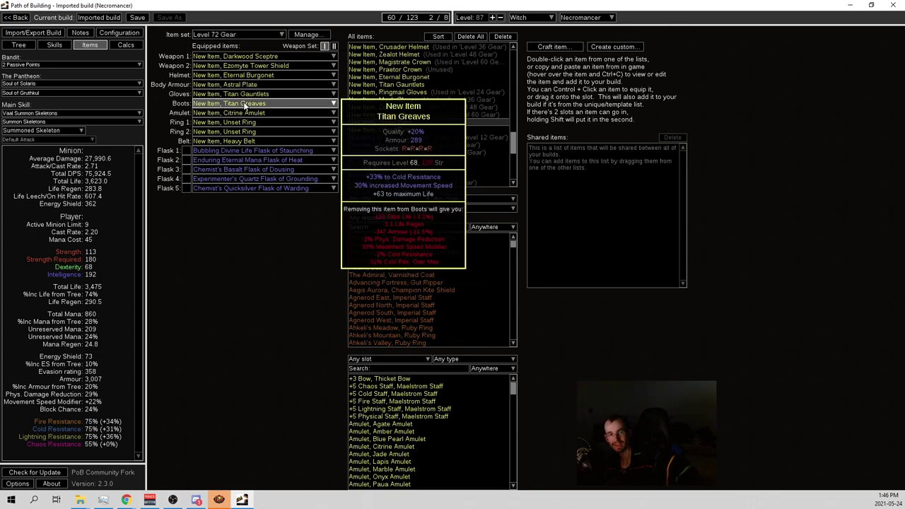
mouse_move(244, 117)
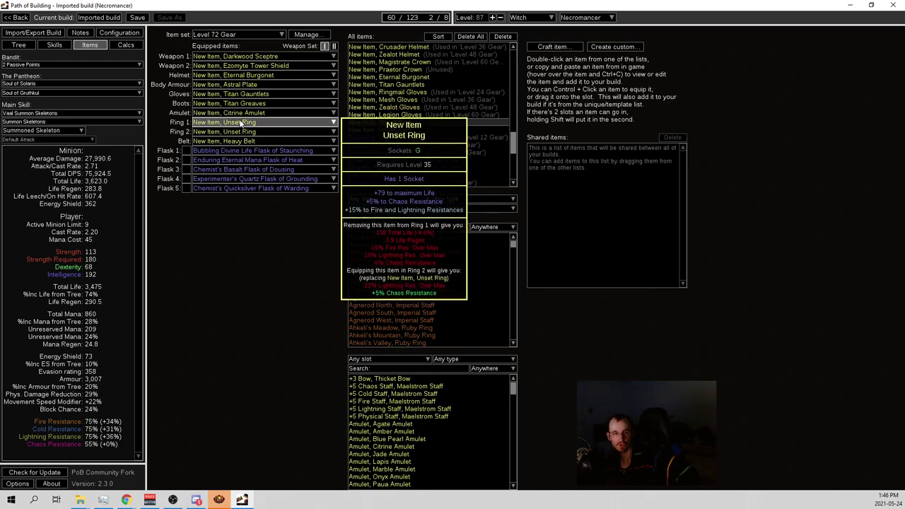
- Inspect the Heavy Belt in the Level 72 Gear set, and switch the passive tree to 120 Points + Uber Lab
mouse_move(240, 132)
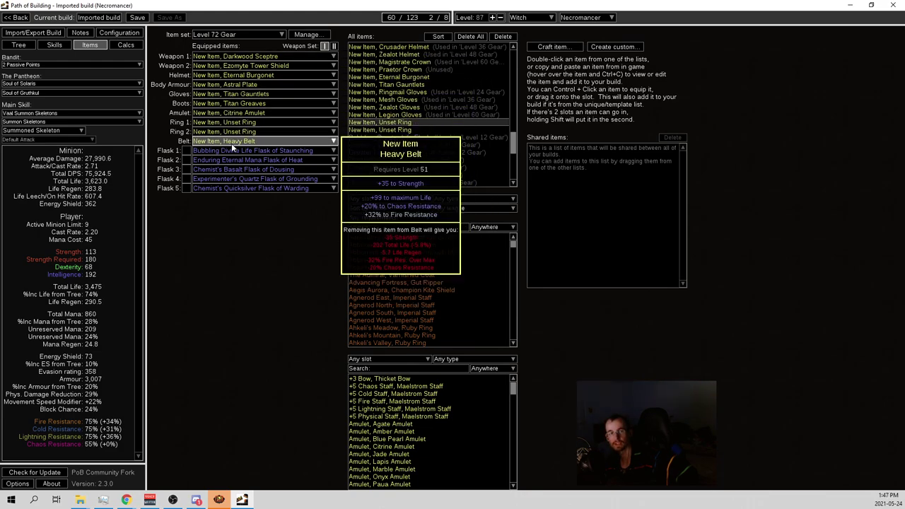
left_click(19, 44)
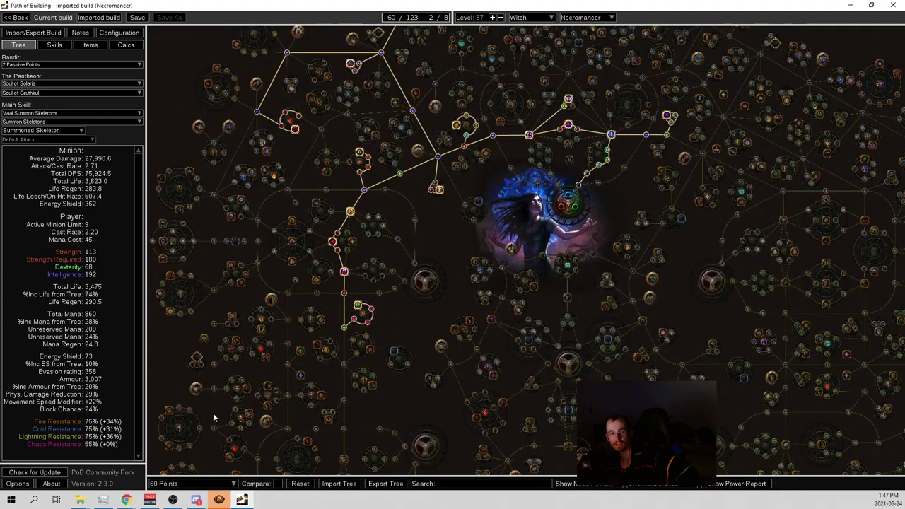
left_click(178, 484)
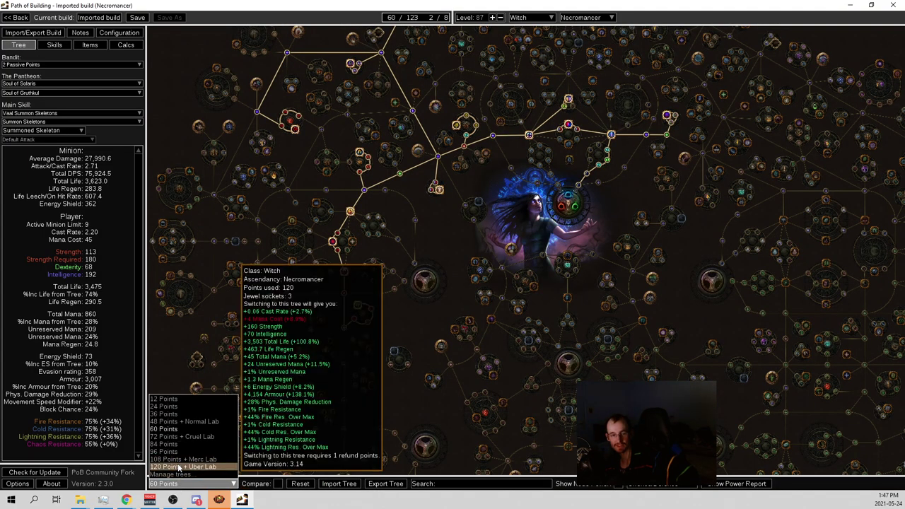
left_click(181, 466)
scroll(422, 234, "down", 4)
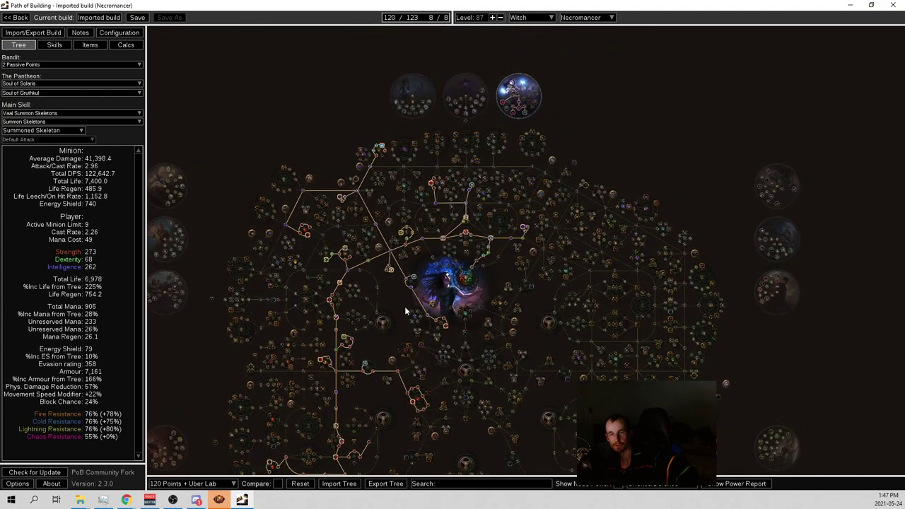
- Write "Kill Bandits" in the build notes and start a "Spectres" entry one blank line below it
left_click(80, 33)
type("spectres:")
key("ctrl+a")
key("BackSpace")
type("Kill Bandits")
key("Return")
type("S")
key("BackSpace")
key("Return")
type("Spectres")
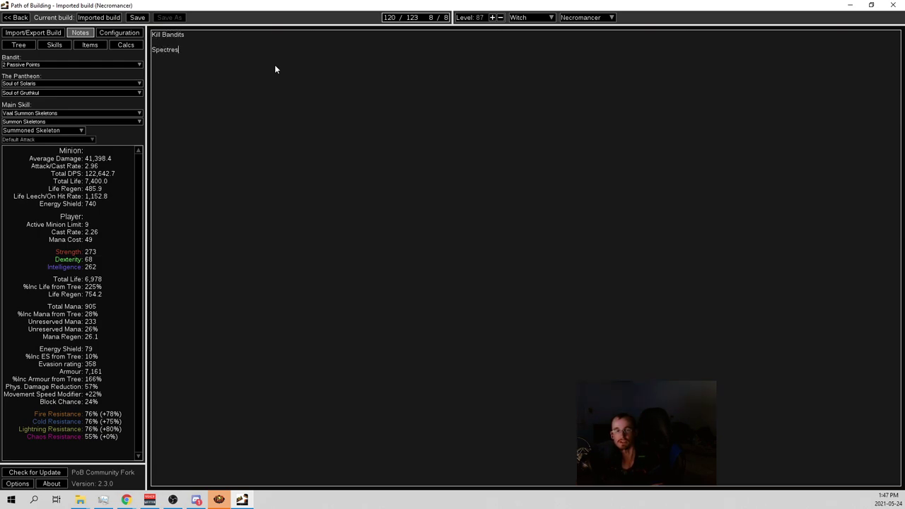
- Complete the Spectres note: 2 carnage chieftains first from old fields act 2 or ashen fields act 7, after that 1 host chieftain from ashen fields act 7
type(": 2 carnage chieftains firs")
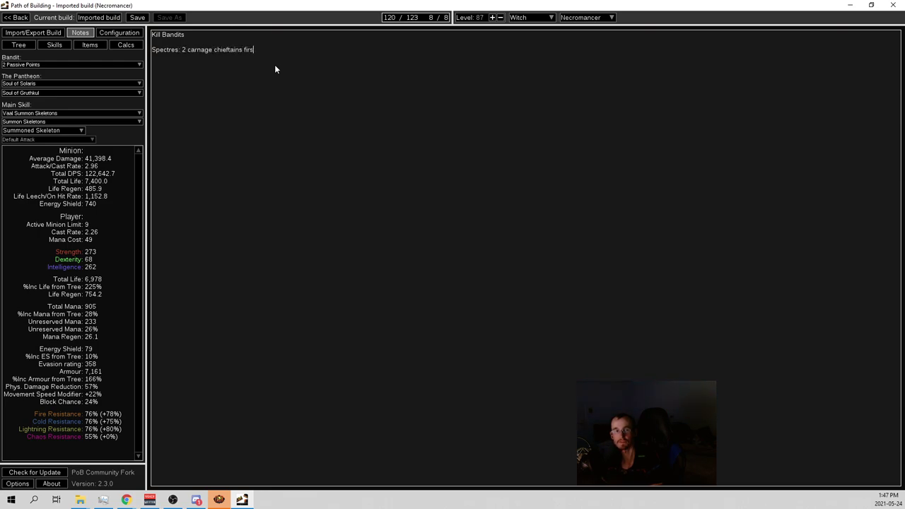
type("t from old fields act 2 or ashen")
key("BackSpace")
type("ds act 7 and")
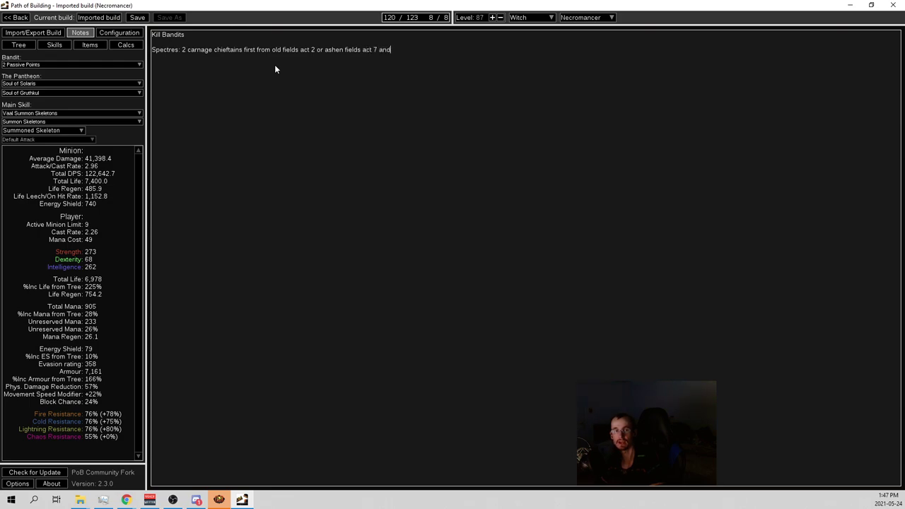
type(" after u have 2 carnage chieftains, go for 1 host chi")
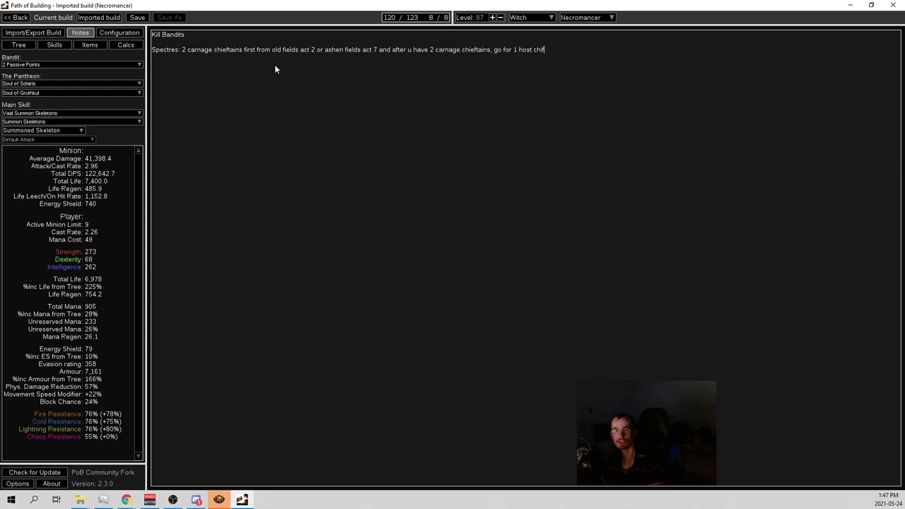
type("eftain from ashen fields act 7")
- Review the 120 Points + Uber Lab tree, the Level 72 Gear set and the list of socket groups
left_click(18, 45)
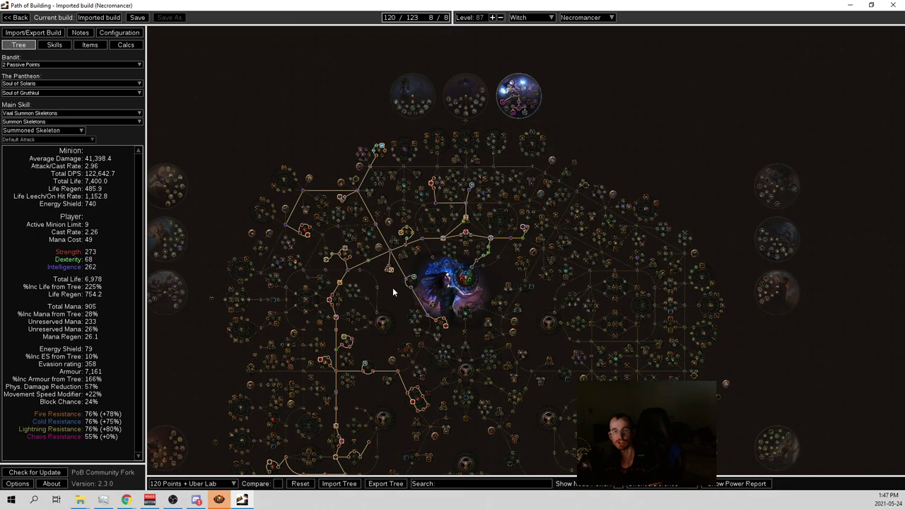
left_click(90, 44)
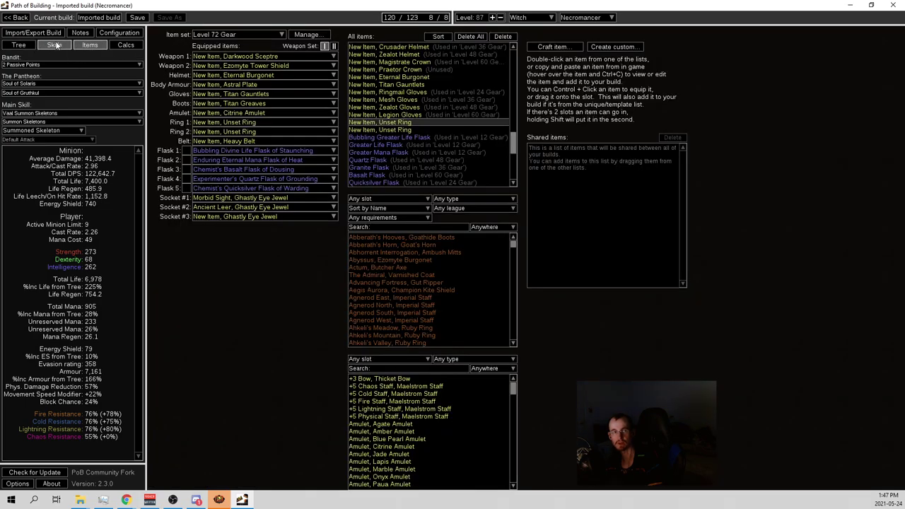
left_click(55, 44)
scroll(272, 135, "down", 2)
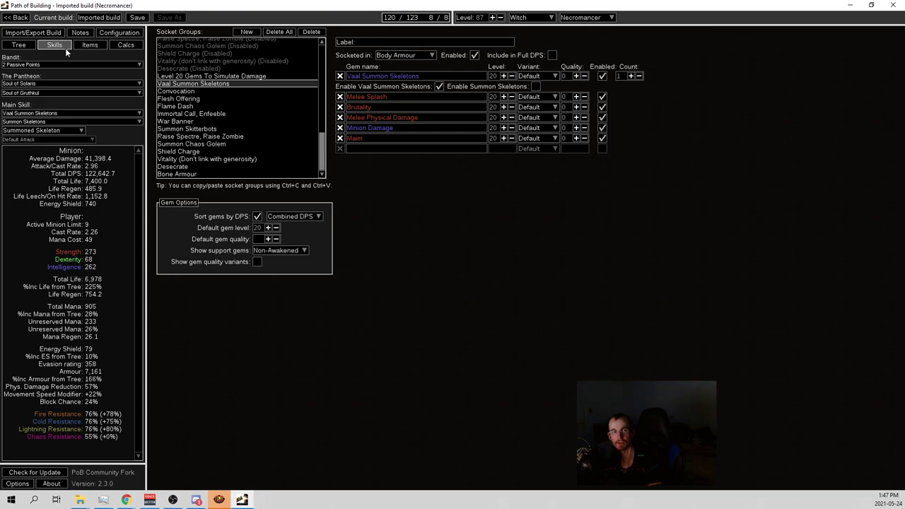
scroll(315, 141, "up", 8)
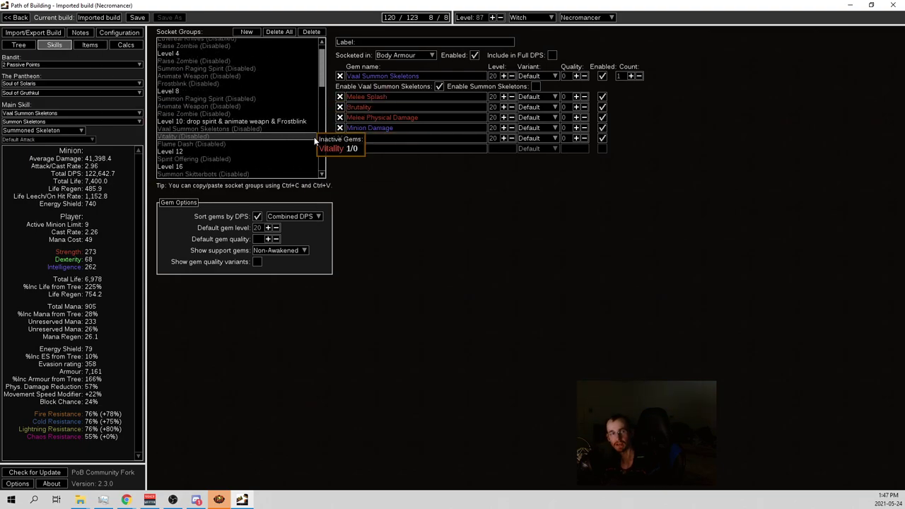
- Inspect the socketed Ghastly Eye Jewels and compare the Smurf Gear set, ending on Level 72 Gear
left_click(90, 45)
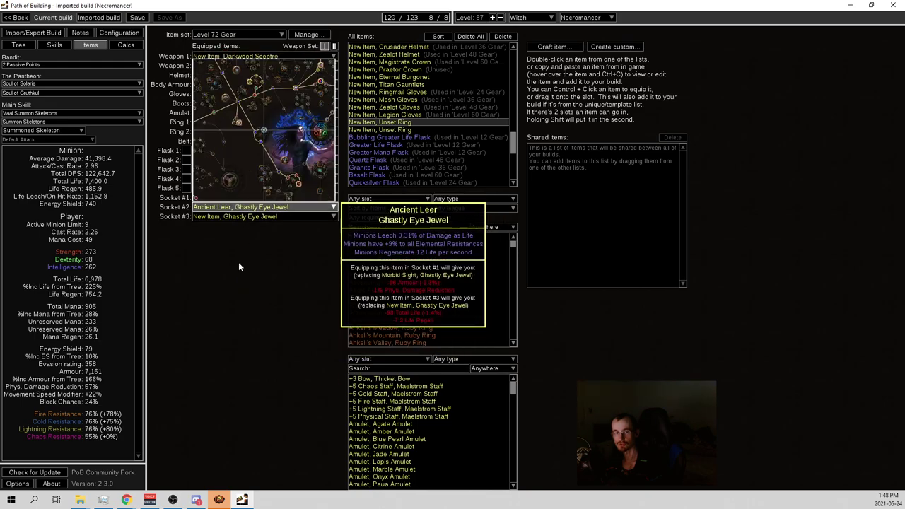
mouse_move(274, 203)
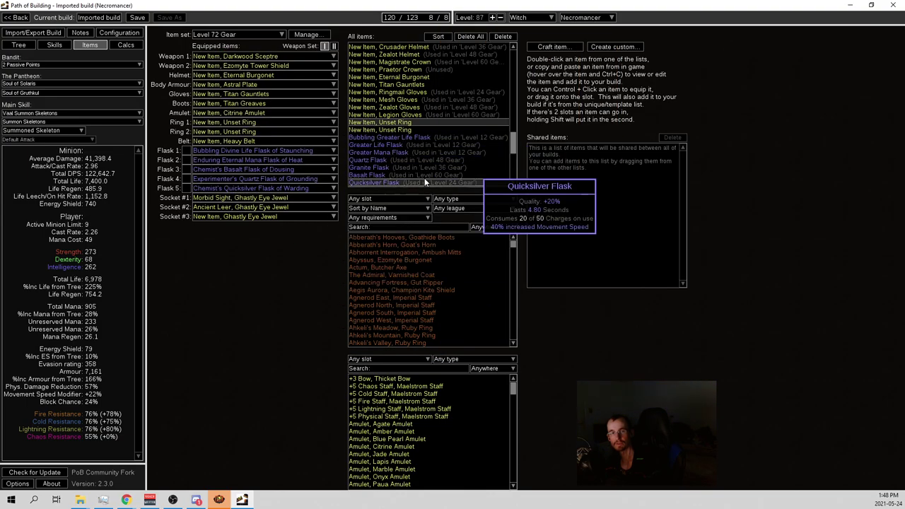
left_click(238, 34)
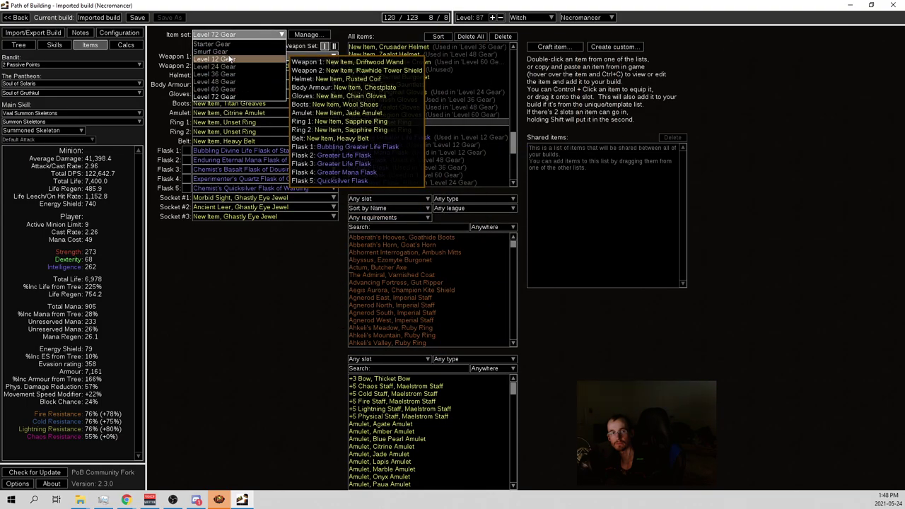
left_click(214, 52)
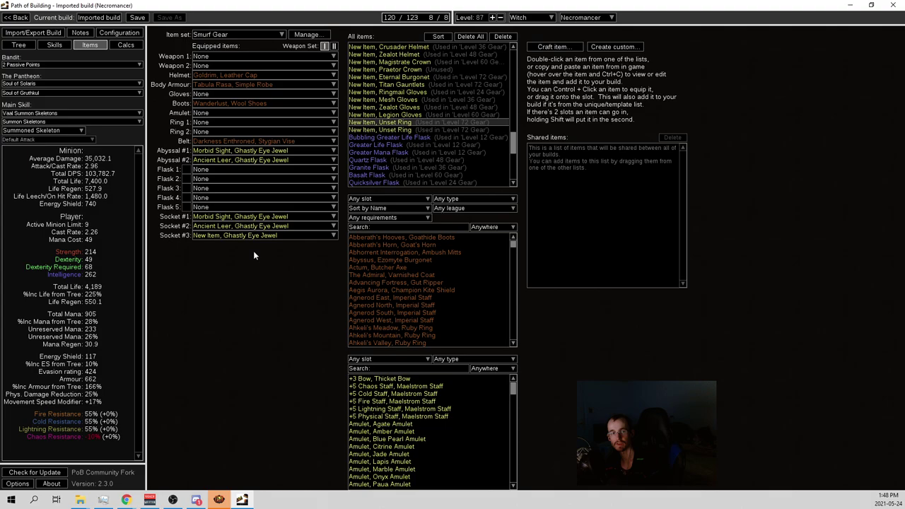
left_click(245, 37)
left_click(227, 94)
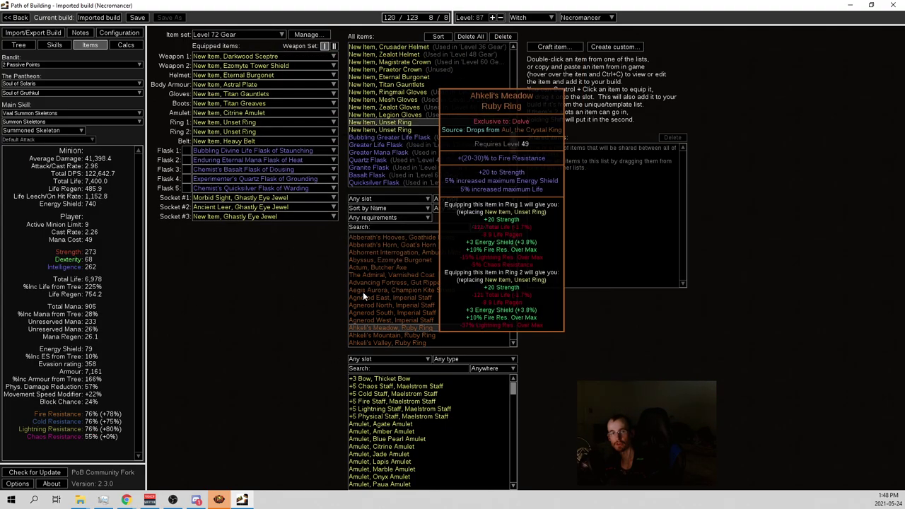
- Examine the jewel sockets and the allocated paths of the 120 Points + Uber Lab tree
left_click(20, 44)
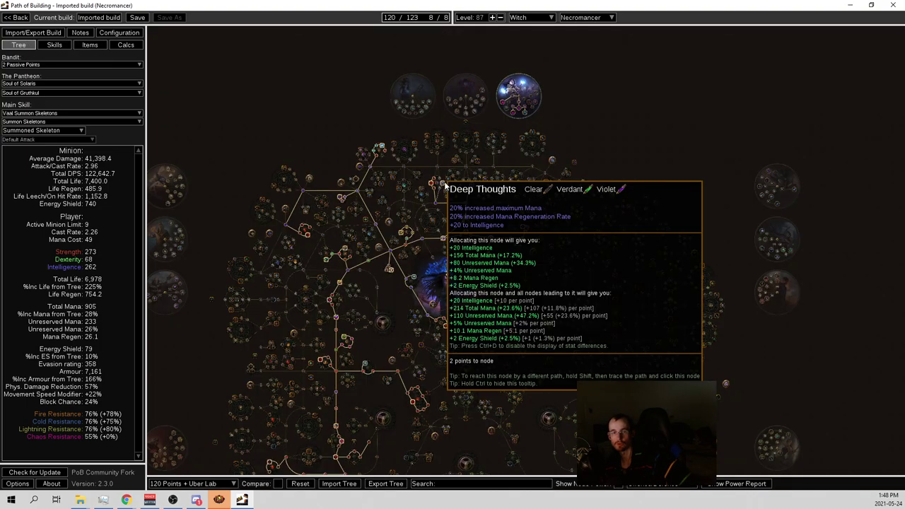
scroll(439, 180, "up", 4)
left_click_drag(527, 157, 583, 2)
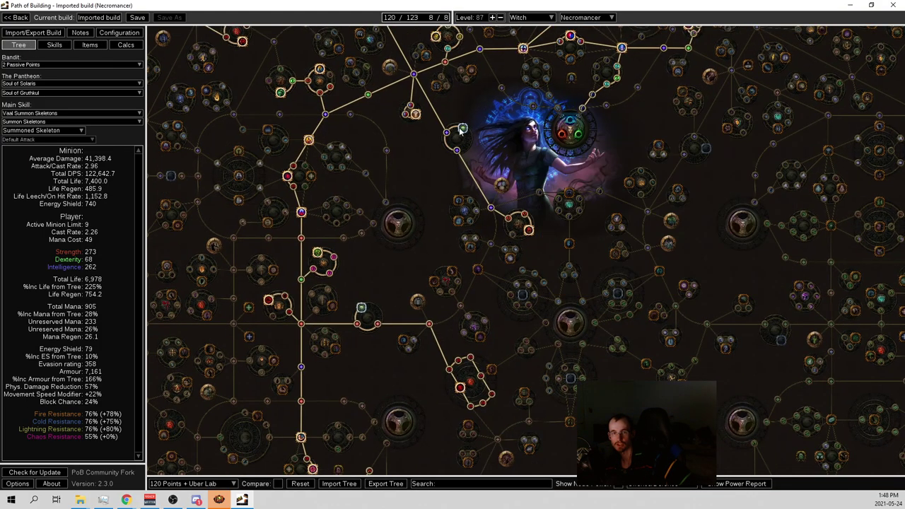
scroll(442, 212, "down", 3)
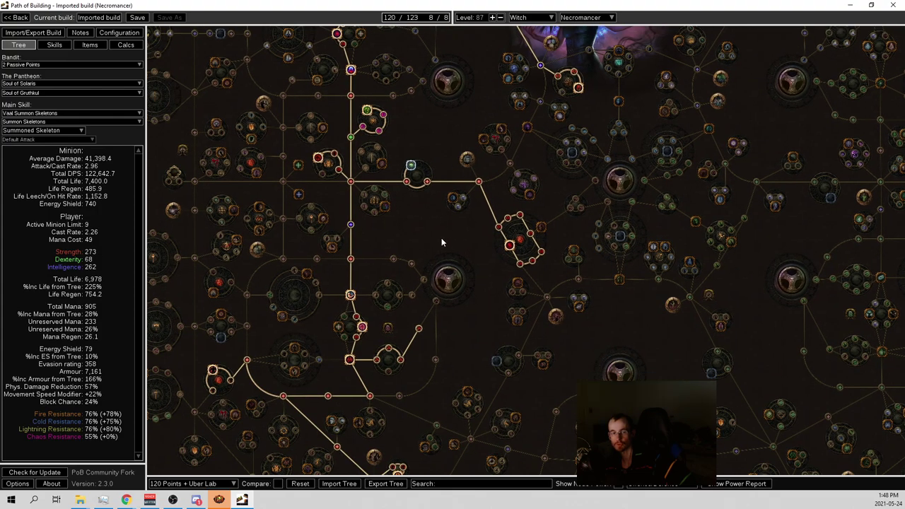
- Inspect the Morbid Sight and Ancient Leer jewels in the first two sockets of the Level 72 Gear set
left_click(79, 33)
left_click(90, 45)
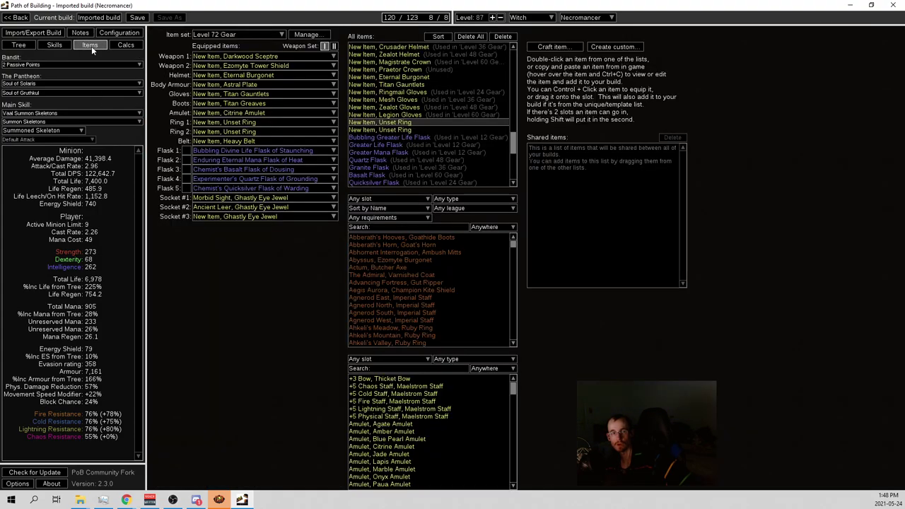
mouse_move(252, 201)
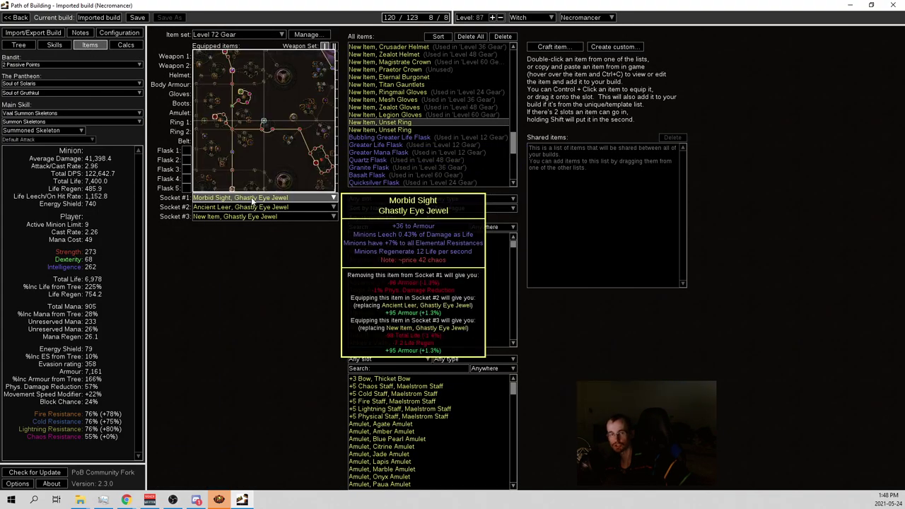
mouse_move(229, 183)
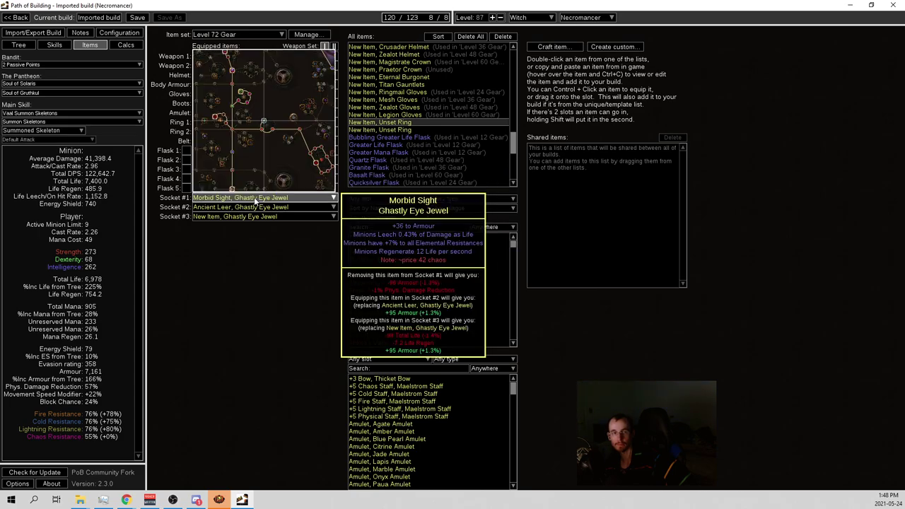
mouse_move(262, 221)
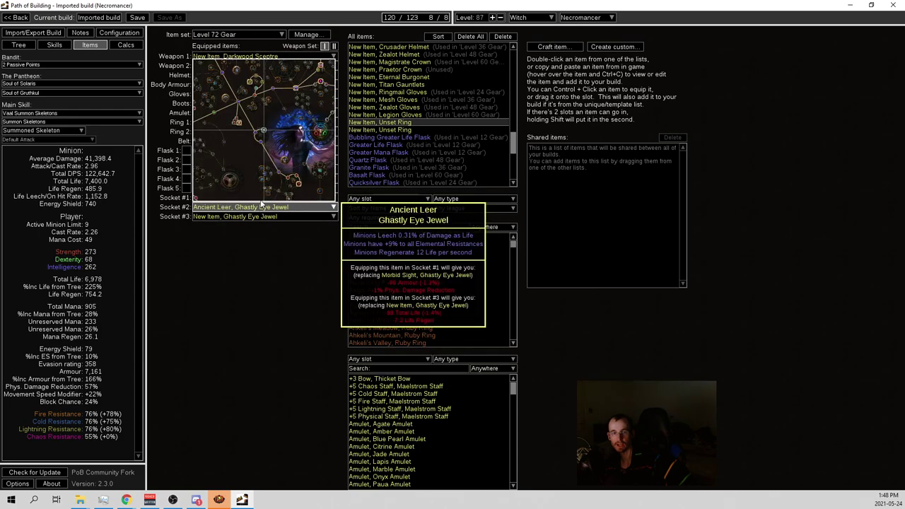
- Replace the Morbid Sight and Ancient Leer jewels in Socket #1 and Socket #2 with the New Item Ghastly Eye Jewels
left_click(244, 198)
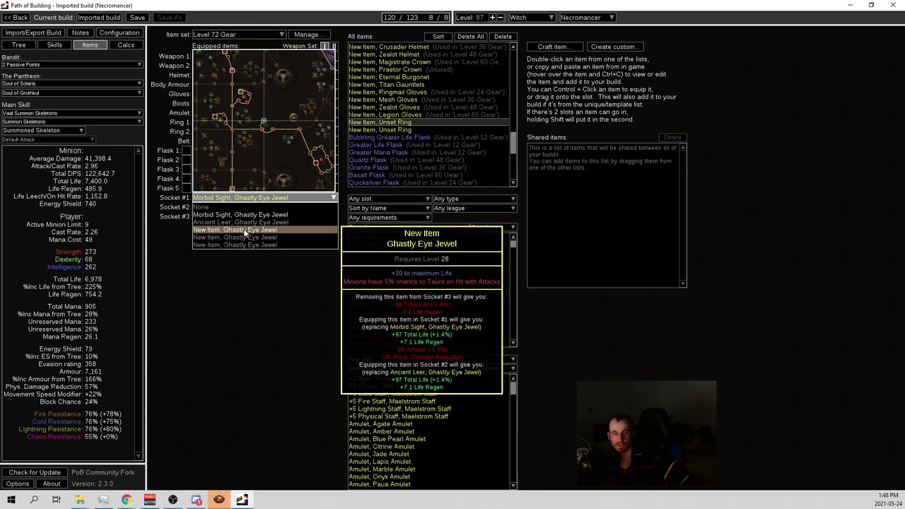
left_click(244, 237)
left_click(244, 207)
left_click(244, 246)
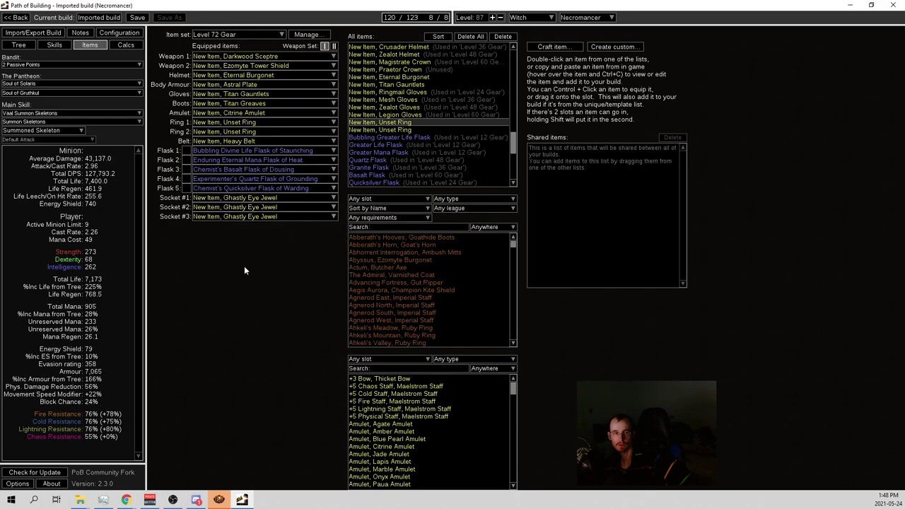
- Check the Smurf Gear set after the jewel change and return to the Level 72 Gear set
left_click(245, 34)
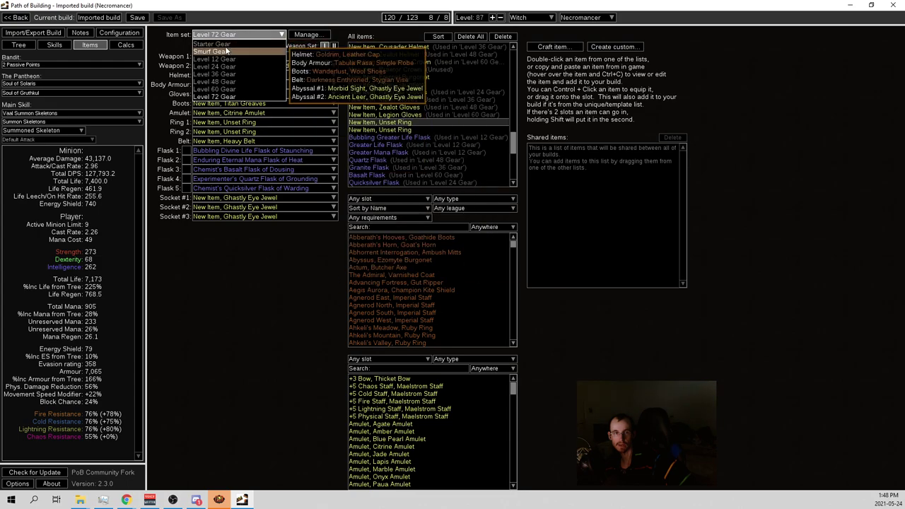
left_click(219, 51)
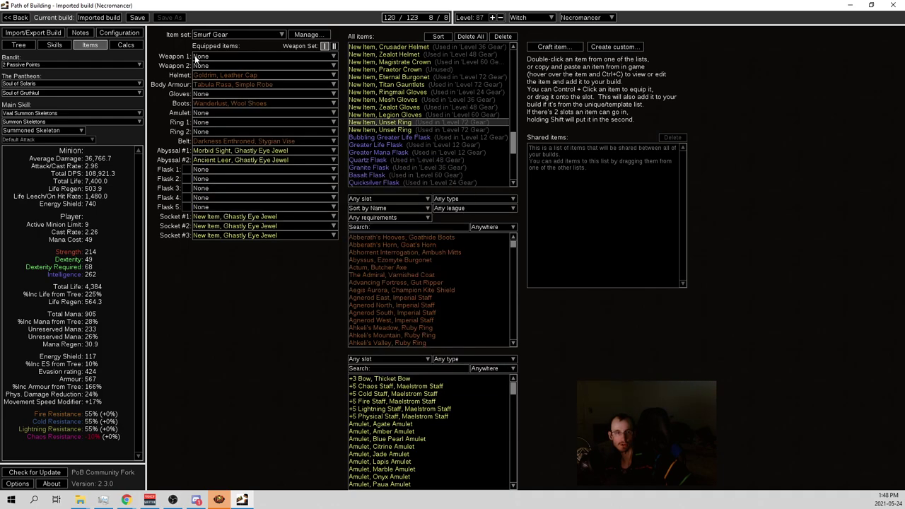
left_click(230, 34)
left_click(228, 97)
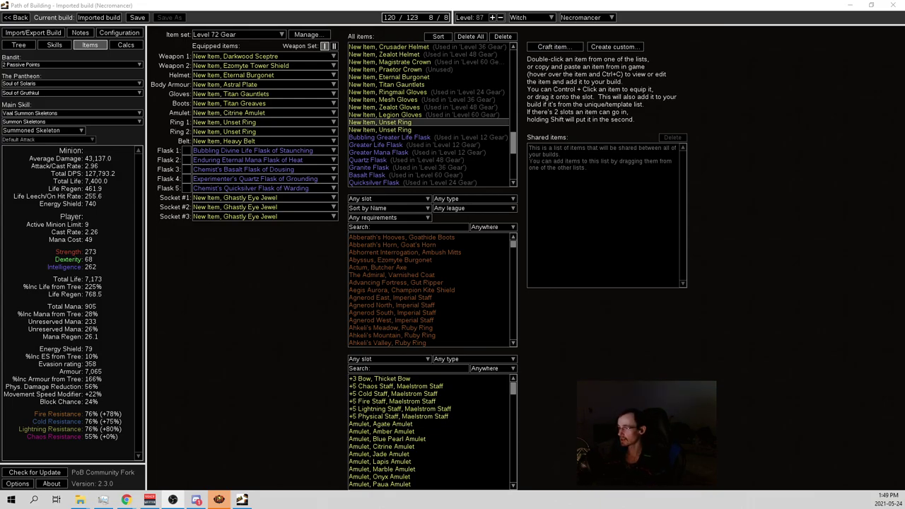
- Switch to the Path of Exile game window
key("alt+Tab")
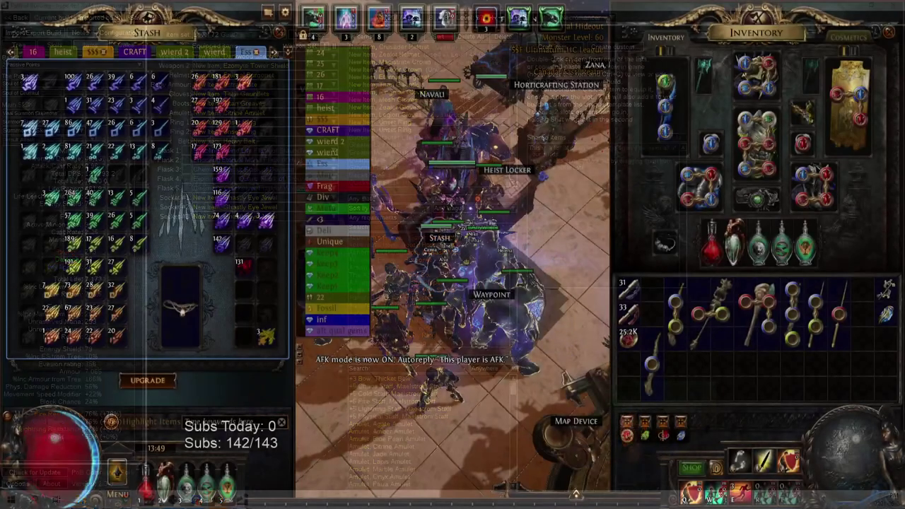